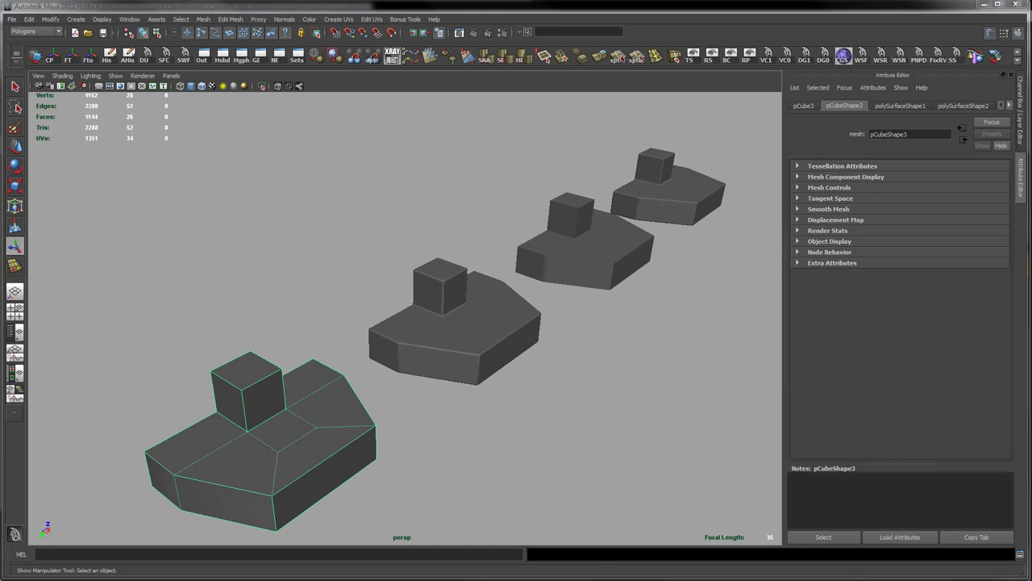
middle_click_drag(638, 377, 657, 390, "alt")
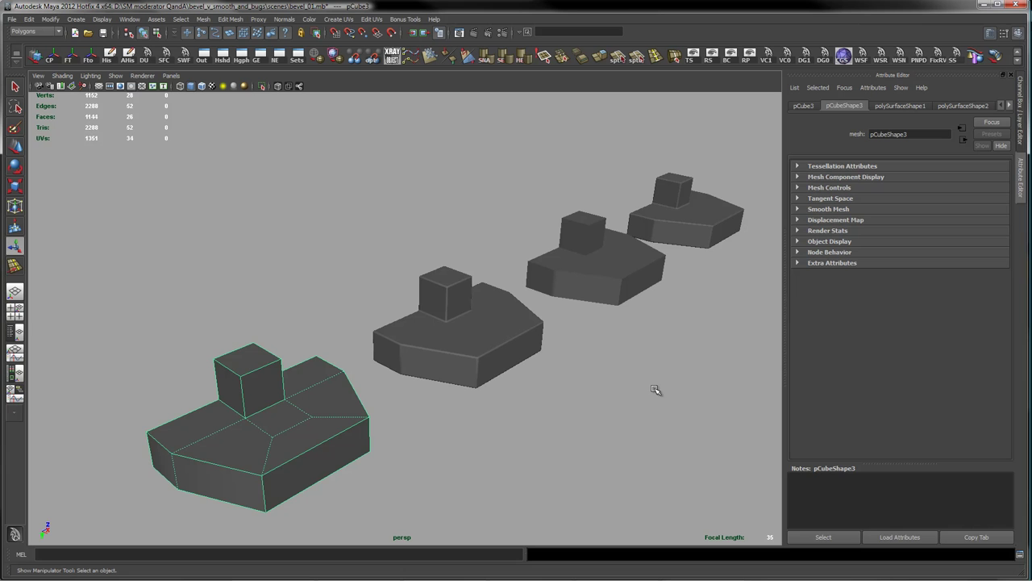
right_click_drag(650, 378, 647, 371, "alt")
middle_click_drag(649, 374, 645, 361, "alt")
left_click_drag(645, 361, 595, 375, "alt")
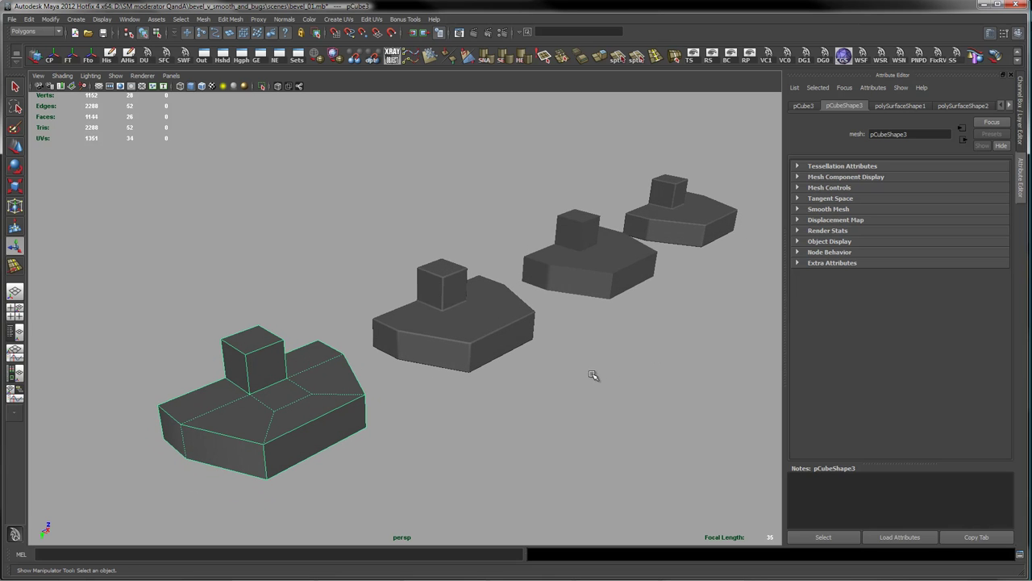
left_click(565, 413)
left_click(327, 409)
Create a polygon cube and move it up above the row of existing models.
key("space")
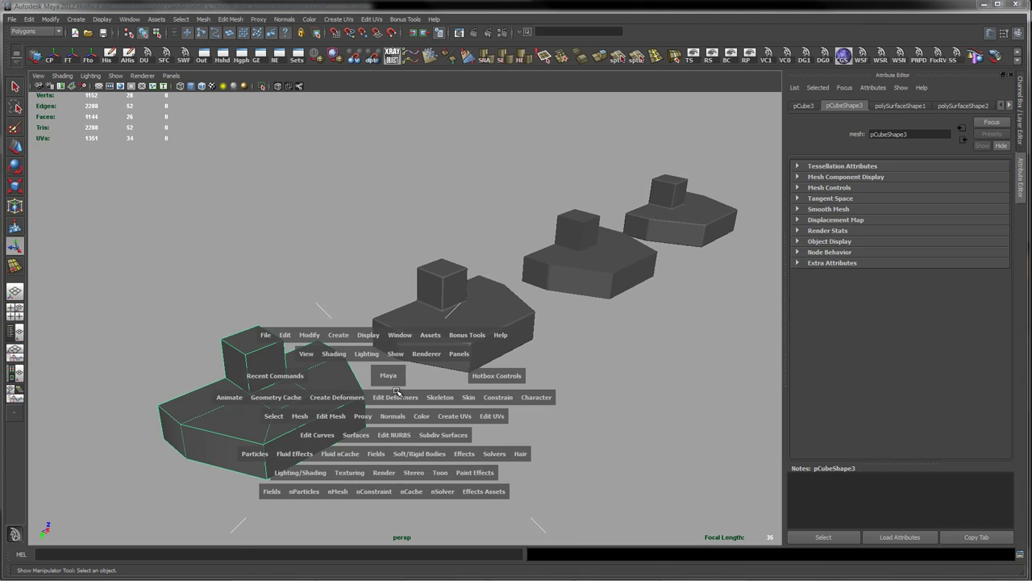
key("space")
left_click(350, 356)
mouse_move(362, 381)
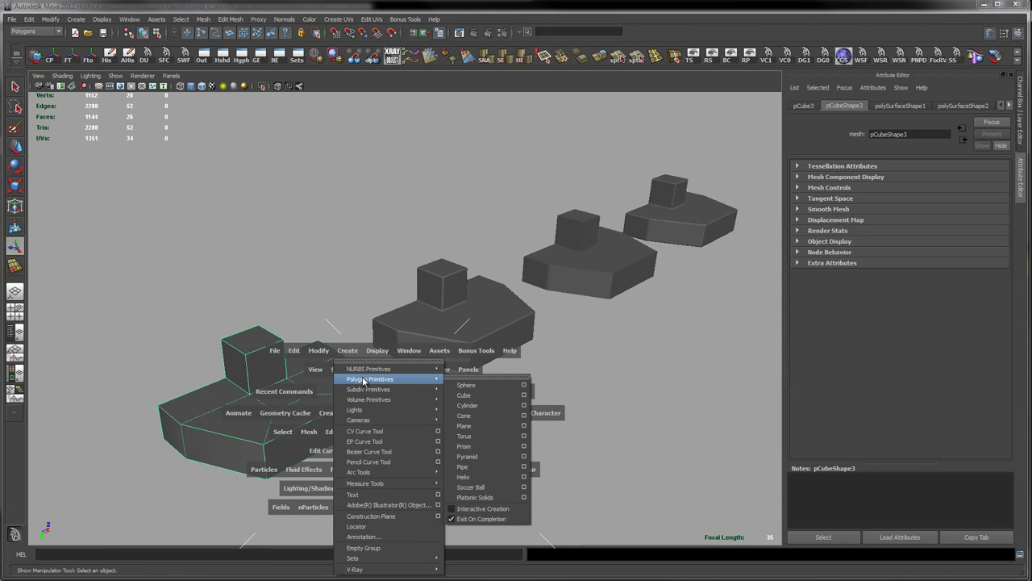
left_click(484, 392)
key("w")
left_click_drag(445, 345, 443, 235)
Extrude the new cube's bottom face downward by about 1.1 units.
left_click_drag(494, 268, 451, 271, "alt")
right_click_drag(432, 271, 430, 287)
left_click(426, 266)
right_click_drag(492, 271, 492, 330, "shift")
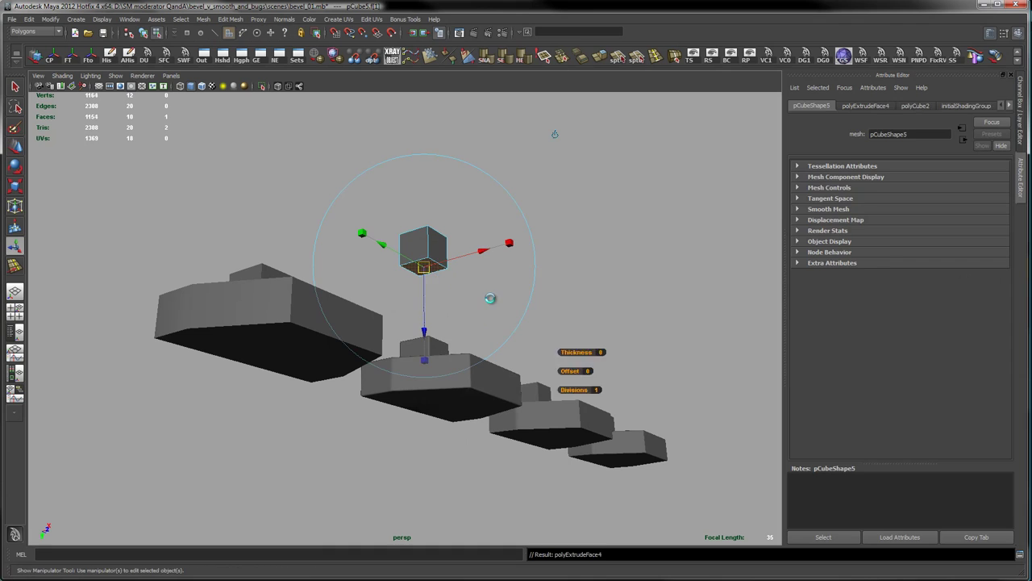
left_click_drag(423, 321, 424, 345)
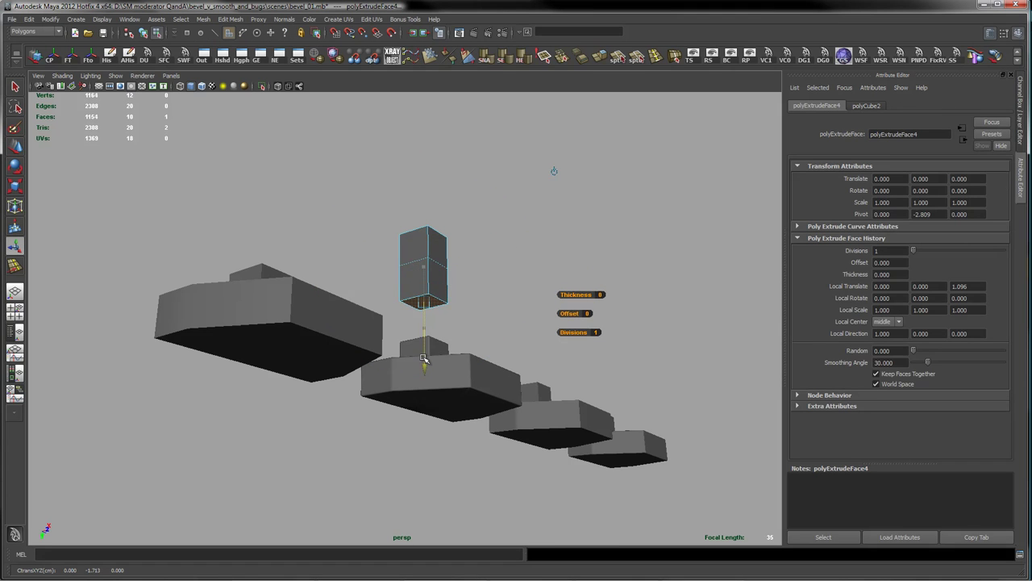
Extrude one side face of the lower block outward by about 1.04 units to form an L shape.
left_click(662, 266)
left_click(441, 275)
right_click_drag(459, 287, 529, 310, "shift")
left_click_drag(490, 271, 556, 205)
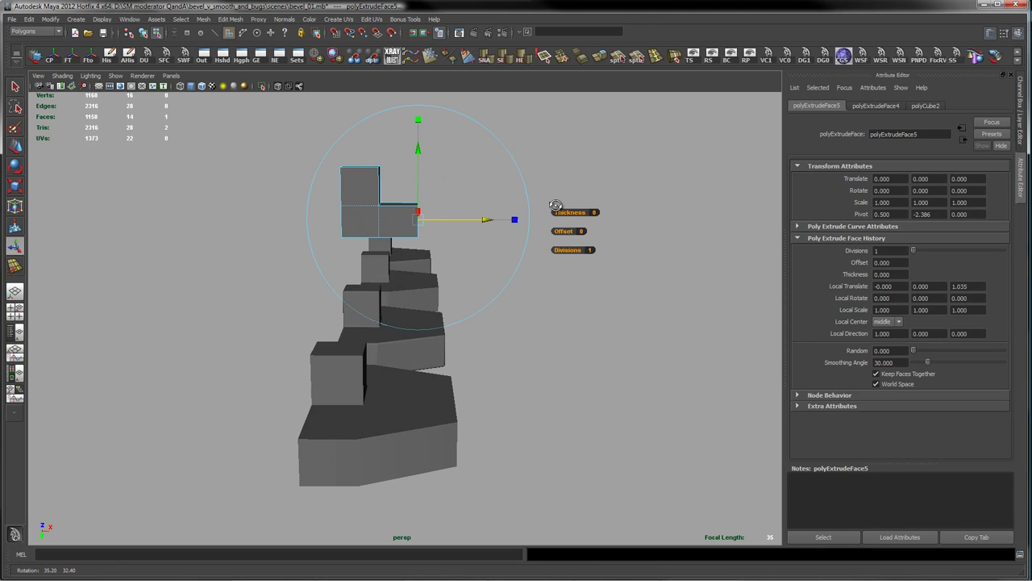
Extrude five adjoining outer side faces of the lower block together by about 1.34 units to widen the base.
left_click(574, 292)
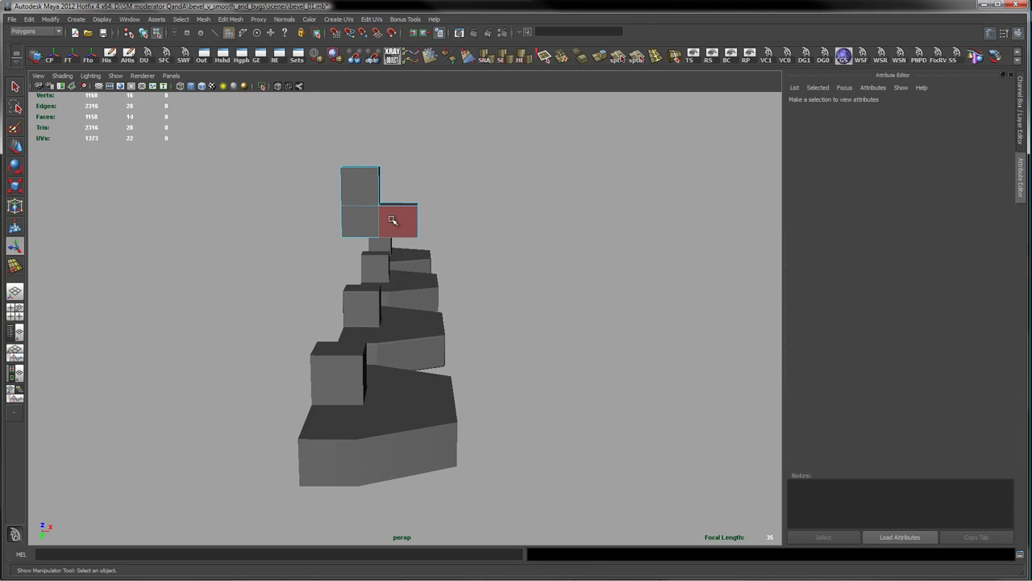
left_click(440, 214)
left_click_drag(579, 182, 513, 186, "alt")
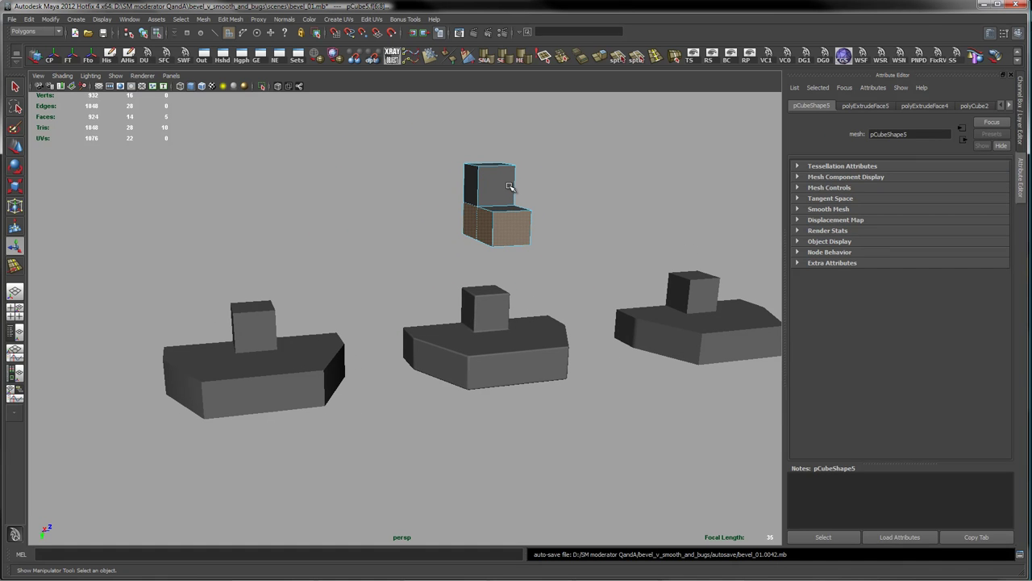
key("g")
left_click_drag(567, 214, 612, 215)
left_click_drag(578, 133, 620, 188, "alt")
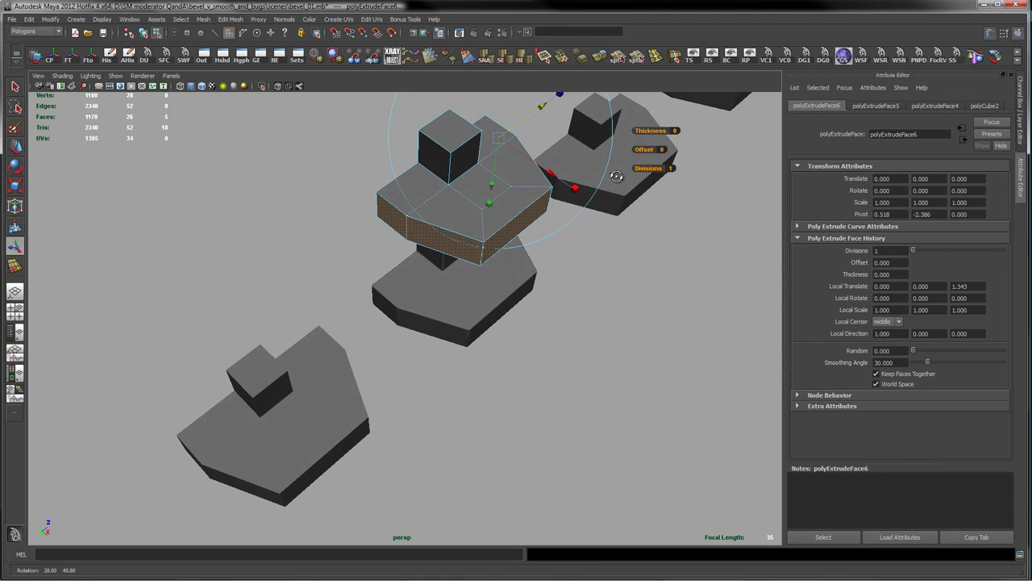
Return the new demonstration model to object selection and delete it.
left_click(642, 298)
right_click_drag(500, 226, 538, 211)
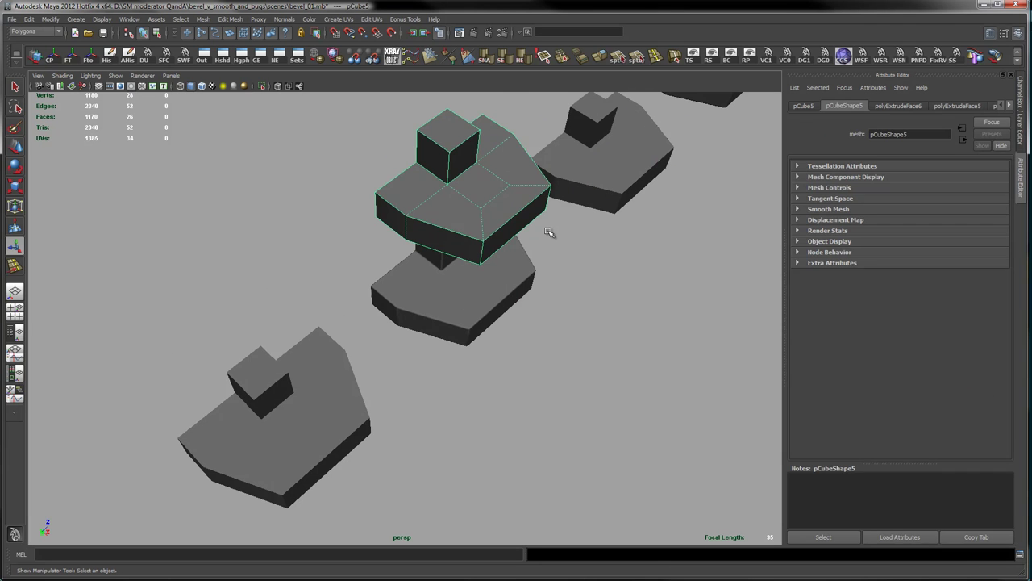
key("Delete")
Examine the low-poly model's hard edges, selecting the edges around the top of its upright block.
left_click_drag(543, 276, 588, 318, "alt")
mouse_move(544, 347)
left_mouse_down("alt")
mouse_move(572, 307)
mouse_move(536, 329)
left_mouse_up("alt")
left_click(350, 359)
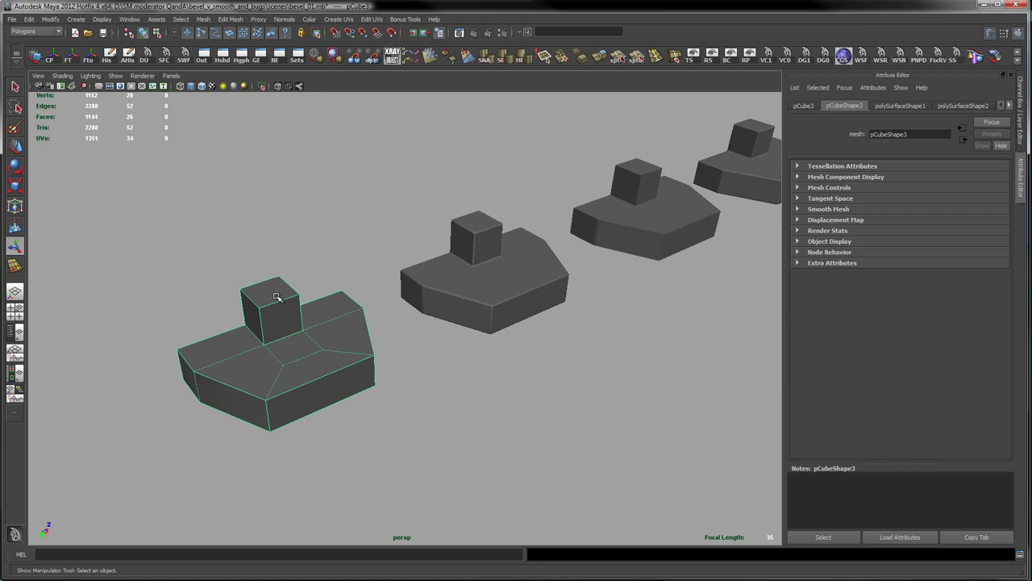
left_click_drag(272, 302, 341, 261, "alt")
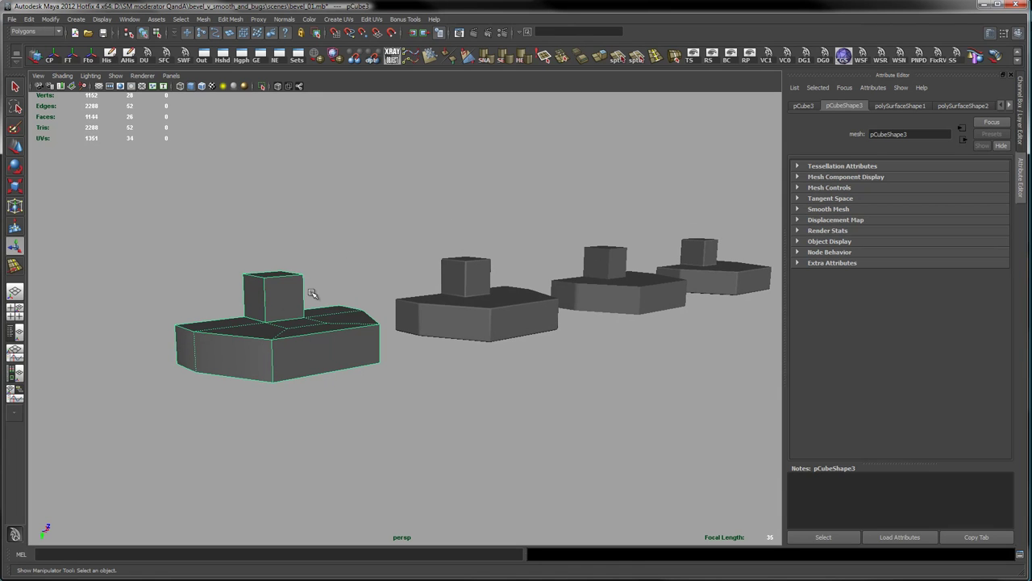
right_click(283, 307)
right_click_drag(283, 307, 283, 284)
left_click_drag(224, 253, 362, 293)
key("t")
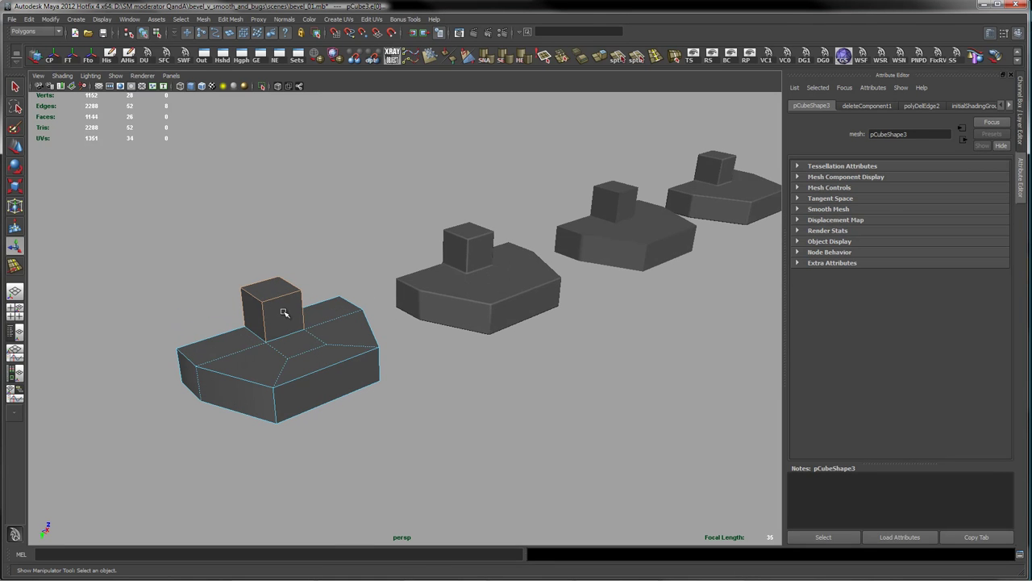
Inspect the diagonal edge on top of the low-poly model's base and return the model to object selection.
left_click_drag(309, 348, 387, 341, "alt")
left_click(280, 375)
right_click_drag(320, 350, 481, 339, "alt")
left_click_drag(470, 350, 474, 353, "alt")
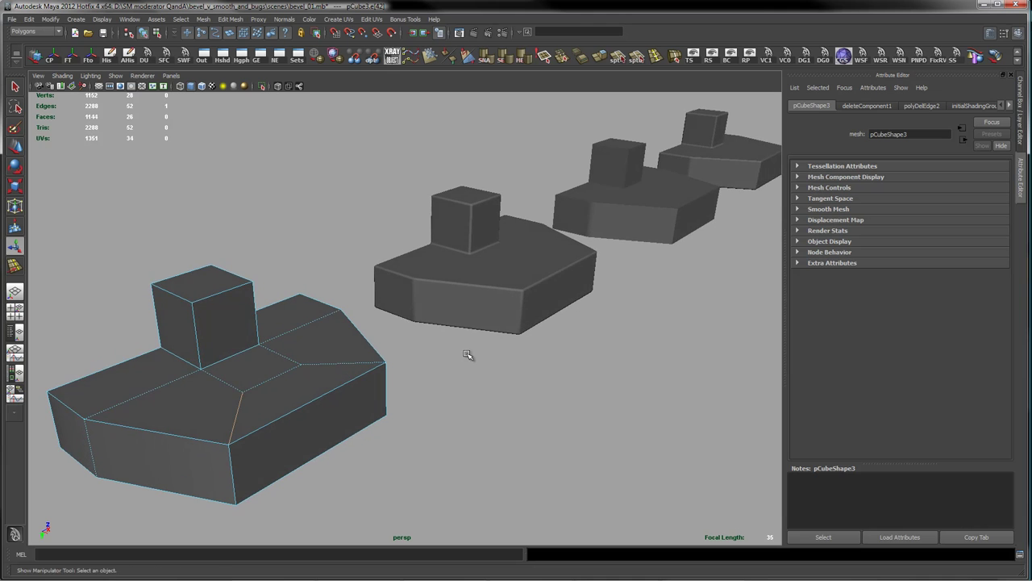
middle_click_drag(431, 384, 481, 352, "alt")
left_click_drag(481, 352, 452, 360, "alt")
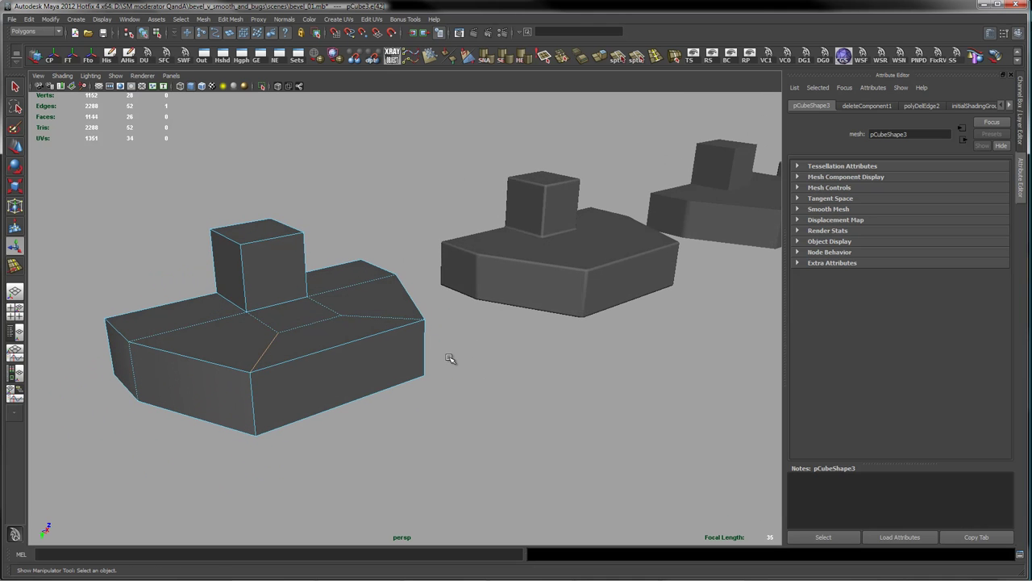
left_click_drag(370, 338, 389, 377, "alt")
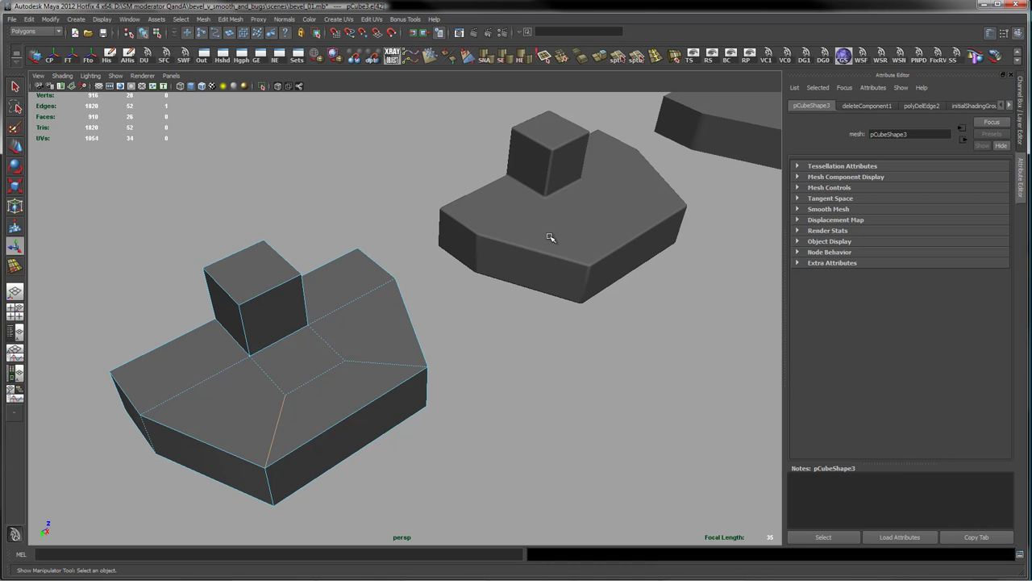
key("F11")
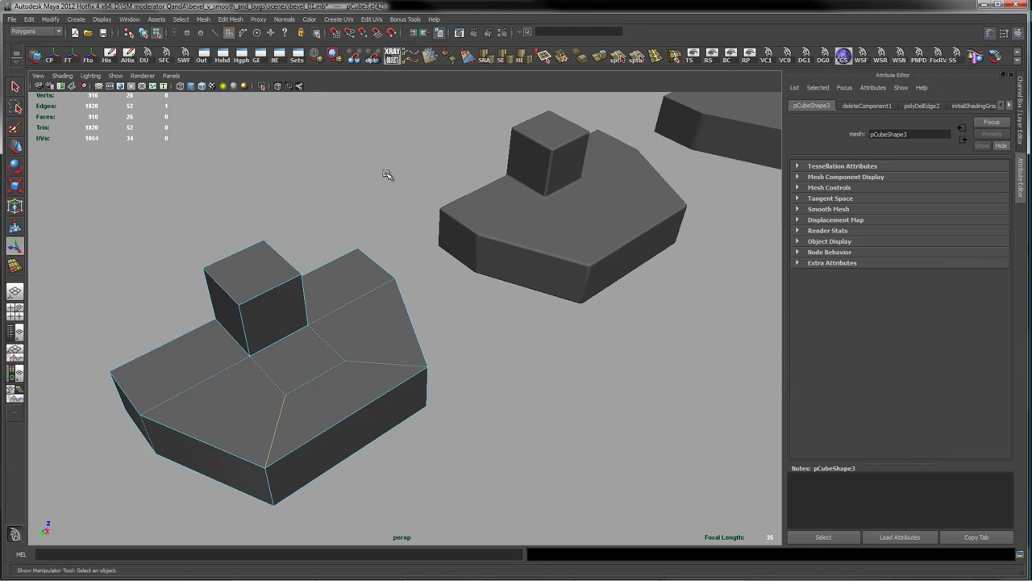
left_click(375, 314)
right_click_drag(375, 313, 417, 299)
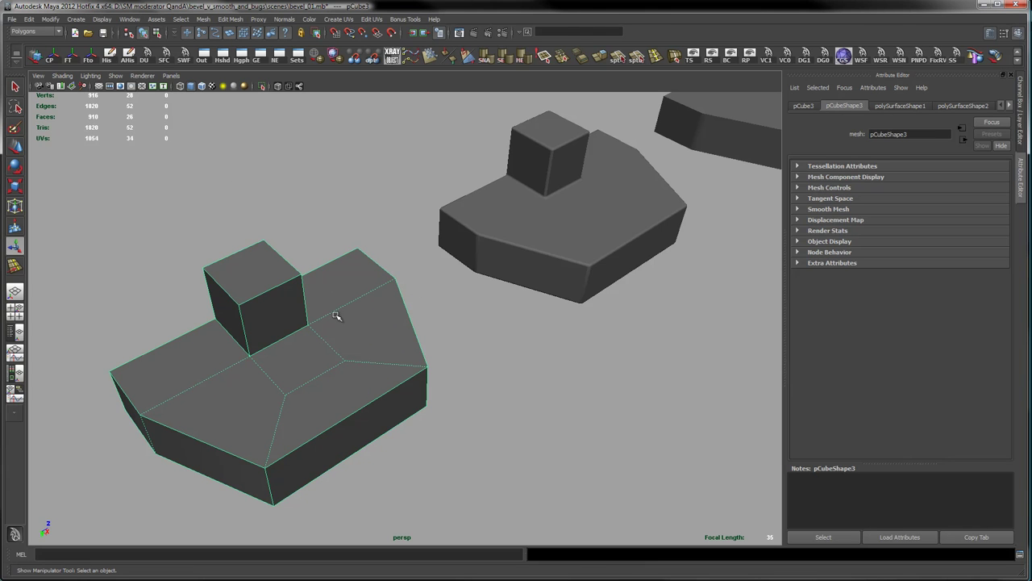
Select the second model in the row and examine the bevelled edges in its wireframe.
middle_click_drag(547, 257, 451, 310, "alt")
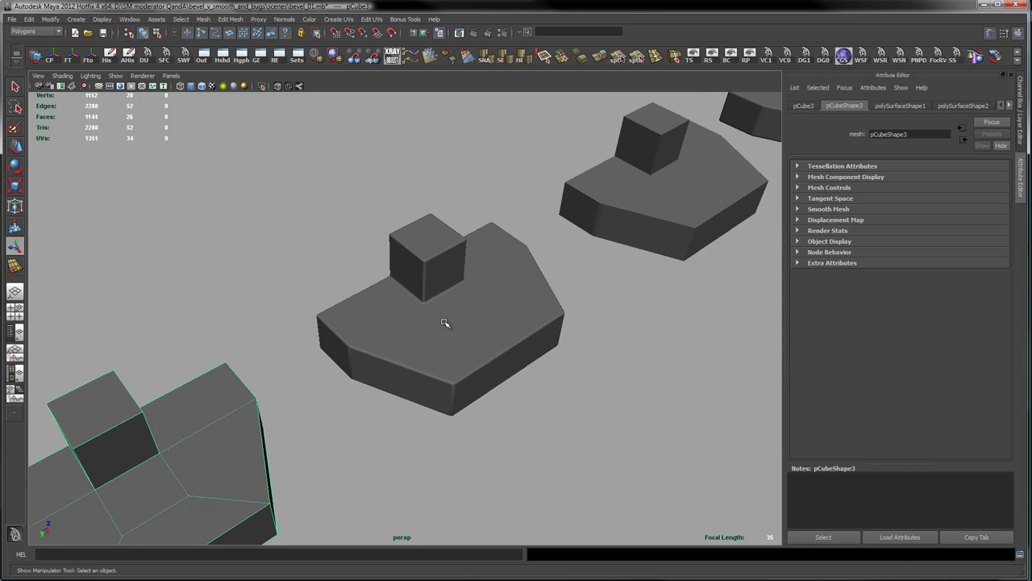
left_click(453, 317)
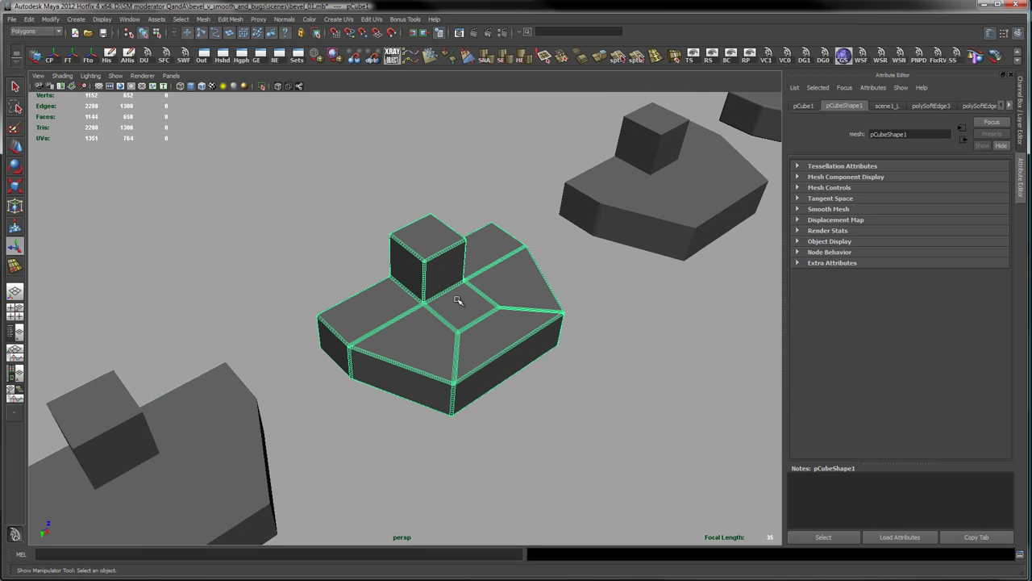
right_click_drag(375, 307, 601, 284, "alt")
middle_click_drag(525, 267, 487, 299, "alt")
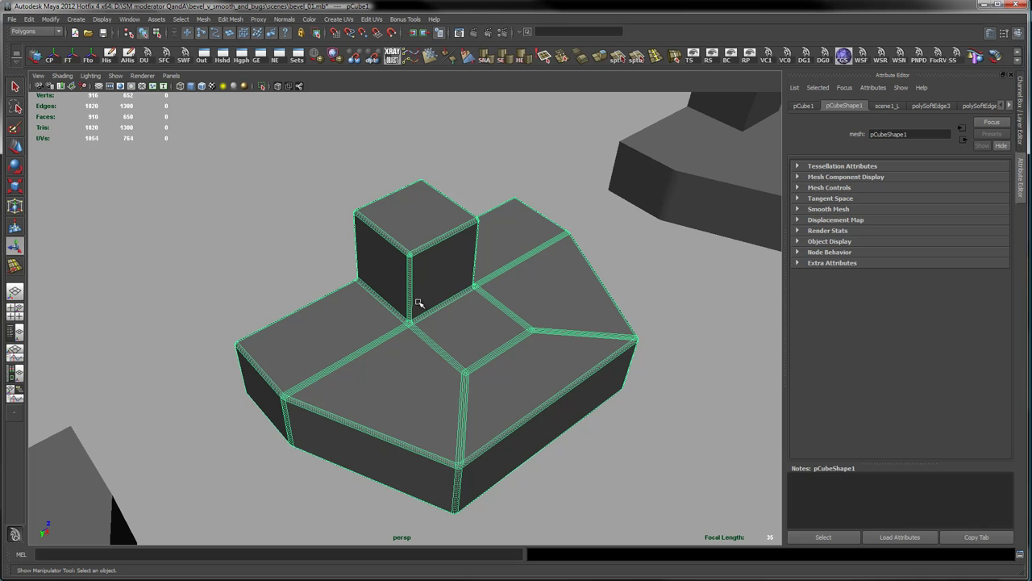
middle_click_drag(536, 272, 478, 289, "alt")
left_click_drag(478, 288, 444, 285, "alt")
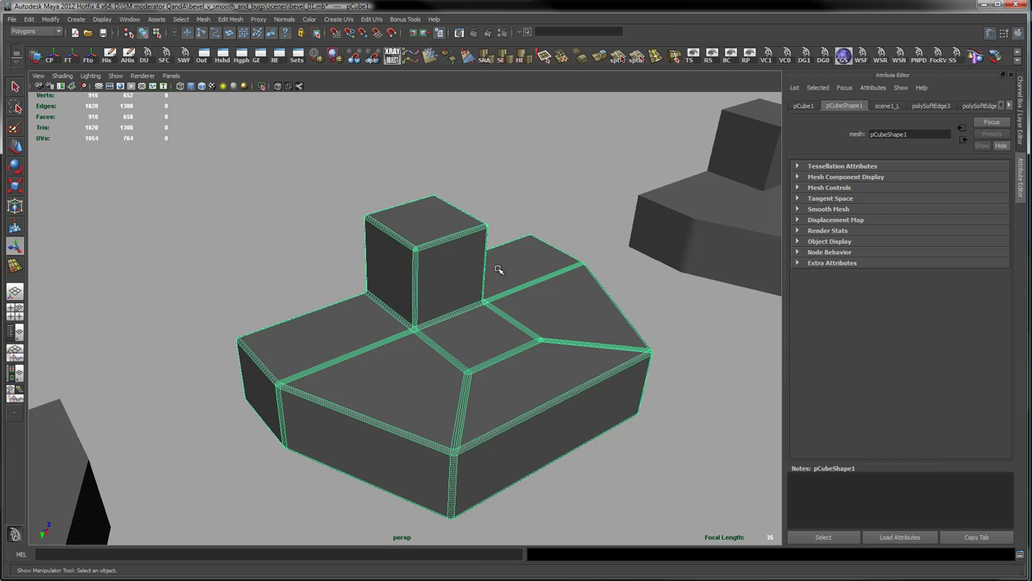
middle_click_drag(485, 262, 488, 250, "alt")
right_click_drag(369, 300, 491, 329, "alt")
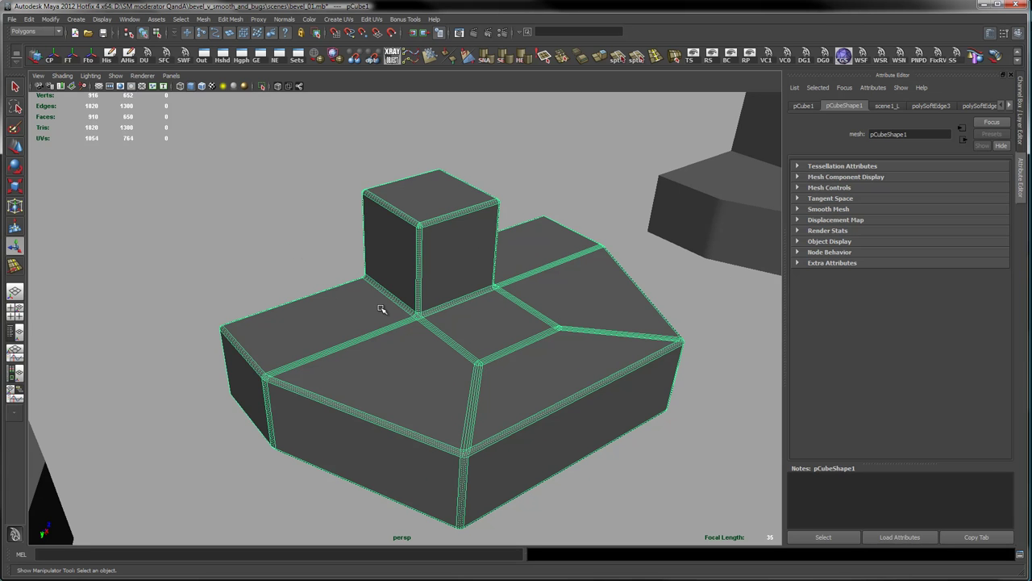
Deselect the bevelled model and examine the shading of its rounded edges up close.
left_click(627, 218)
left_click_drag(534, 322, 408, 295, "alt")
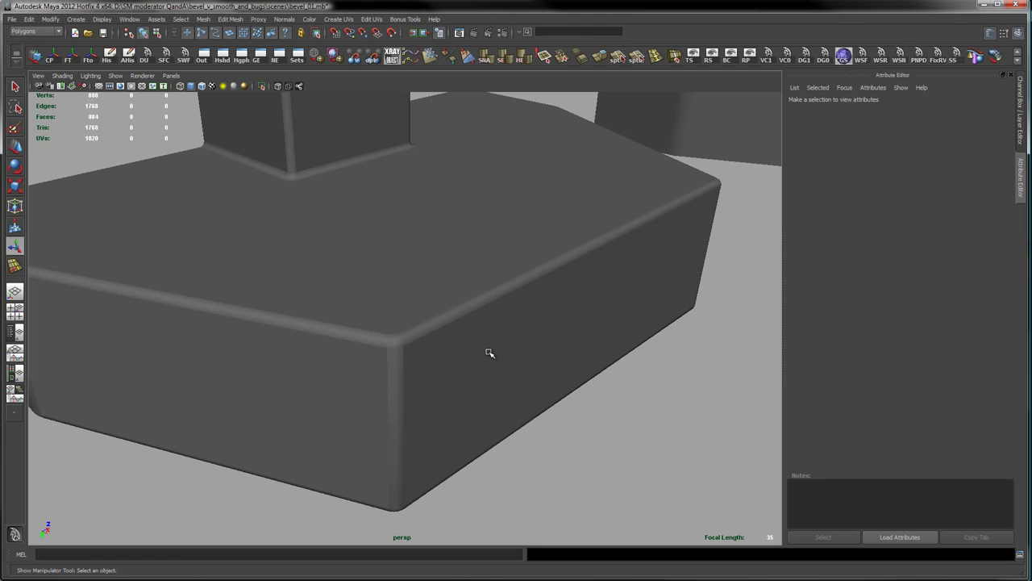
left_click_drag(651, 284, 457, 299, "alt")
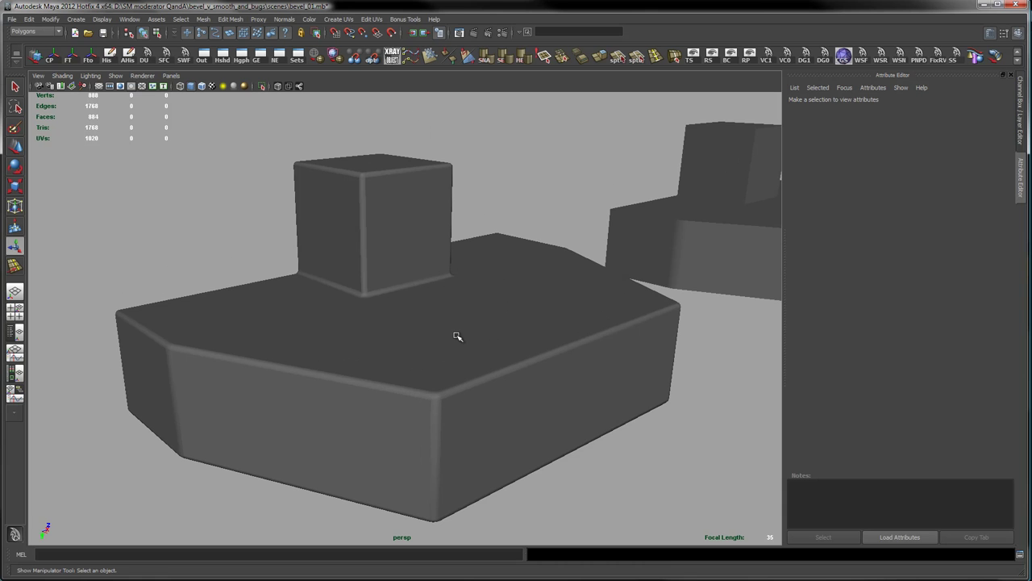
Select the third model in the row and examine the supporting edge loops around its corners.
middle_click_drag(622, 241, 311, 371, "alt")
mouse_move(517, 283)
middle_mouse_down("alt")
mouse_move(249, 341)
mouse_move(181, 342)
middle_mouse_up("alt")
right_click_drag(339, 346, 764, 285, "alt")
left_click_drag(765, 285, 554, 374, "alt")
left_click(509, 362)
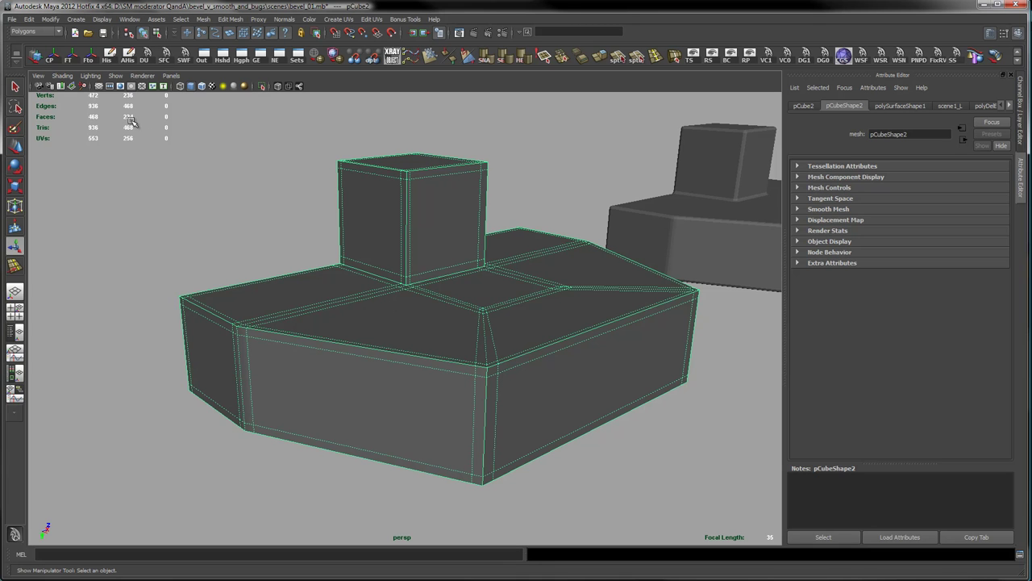
right_click_drag(588, 288, 557, 280, "alt")
middle_click_drag(494, 338, 550, 286, "alt")
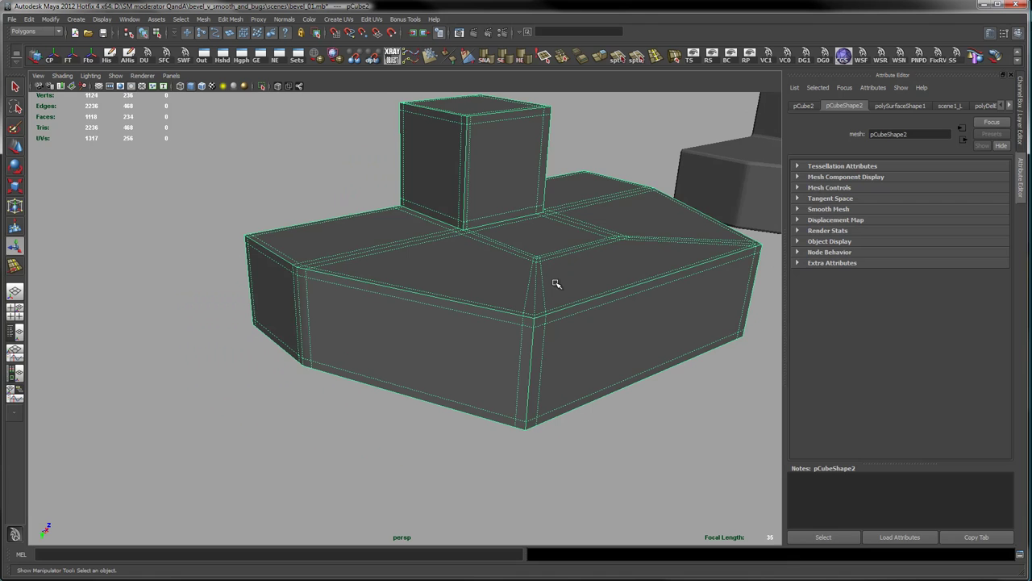
left_click_drag(476, 288, 443, 296, "alt")
Turn on smooth mesh preview for the third model with the supporting edge loops.
left_click(699, 473)
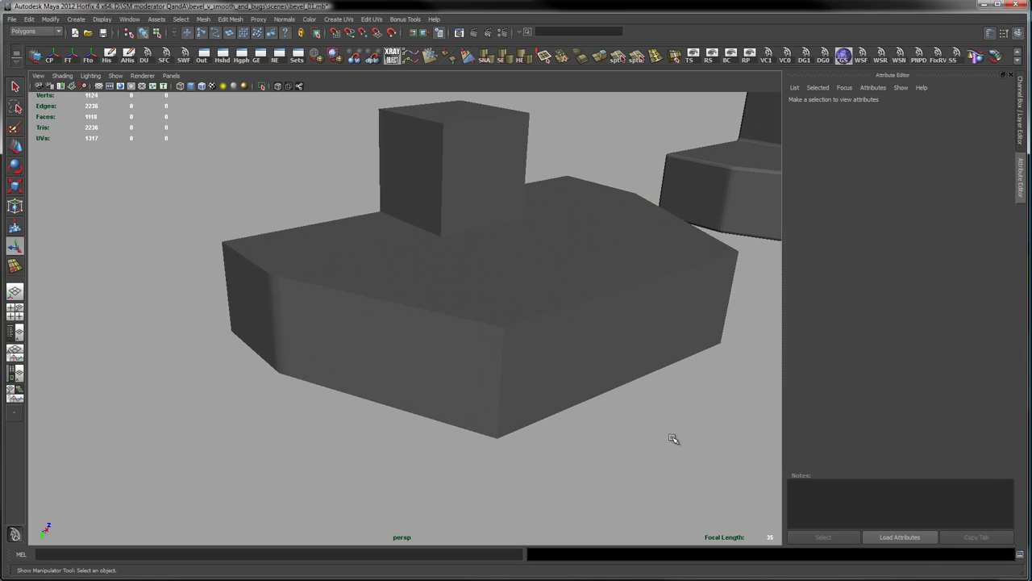
left_click(581, 365)
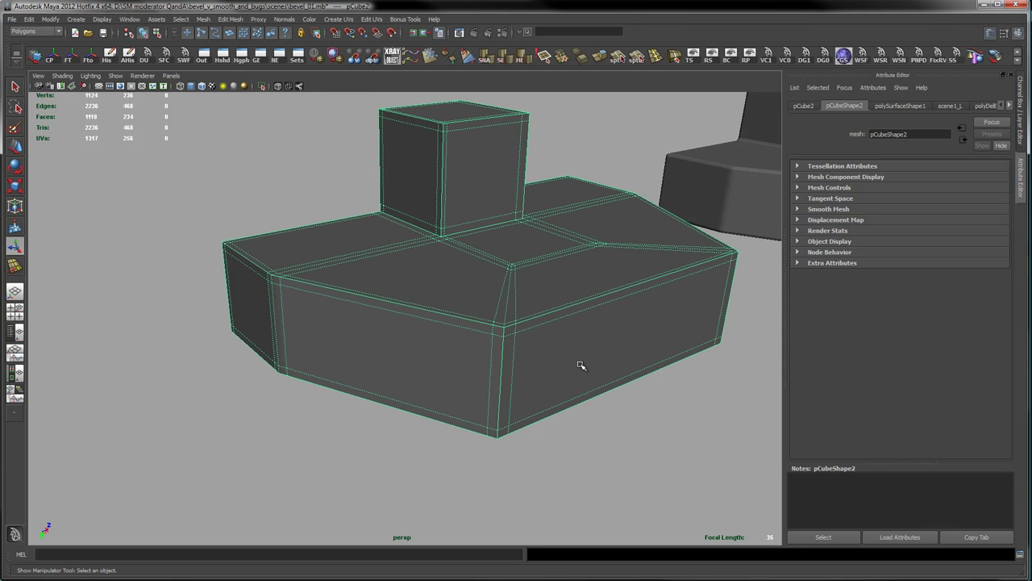
key("3")
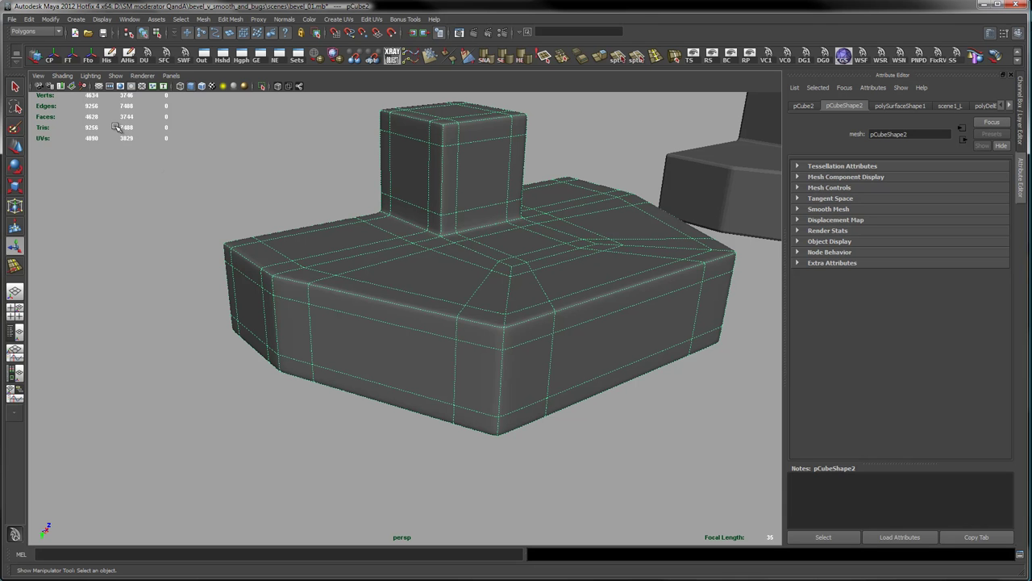
Compare the bevelled model with the smooth-previewed model beside it, selecting each in turn to check its mesh density.
right_click_drag(608, 295, 475, 286, "alt")
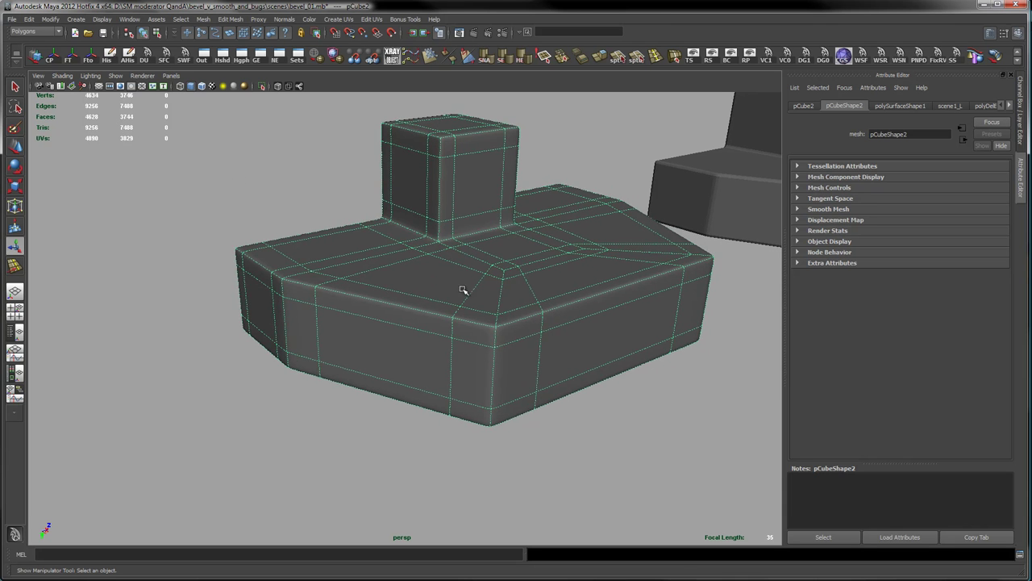
middle_click_drag(381, 284, 559, 187, "alt")
right_click_drag(560, 186, 314, 245, "alt")
middle_click_drag(378, 241, 602, 210, "alt")
right_click_drag(602, 210, 509, 244, "alt")
middle_click_drag(647, 193, 682, 194, "alt")
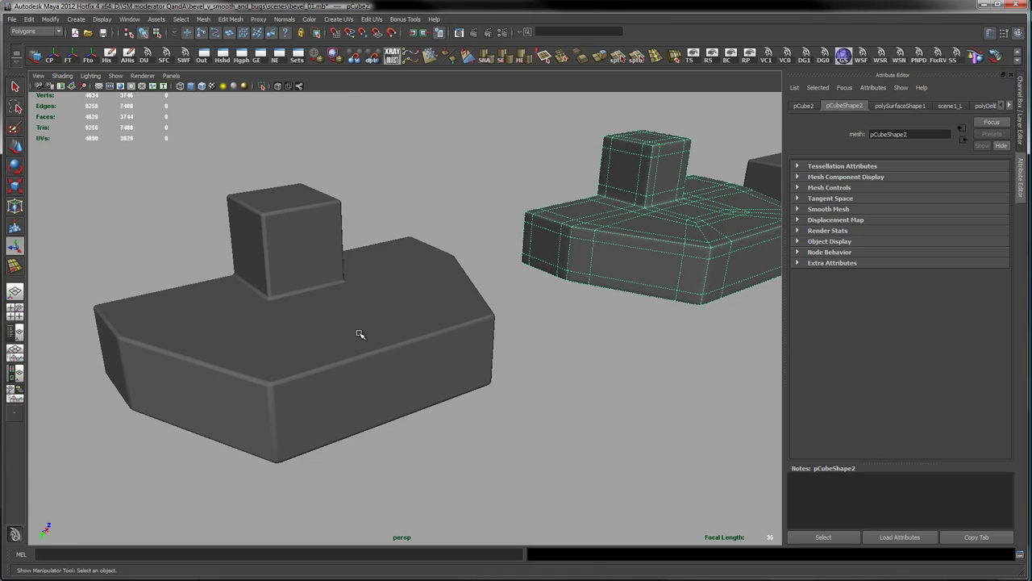
left_click(410, 330)
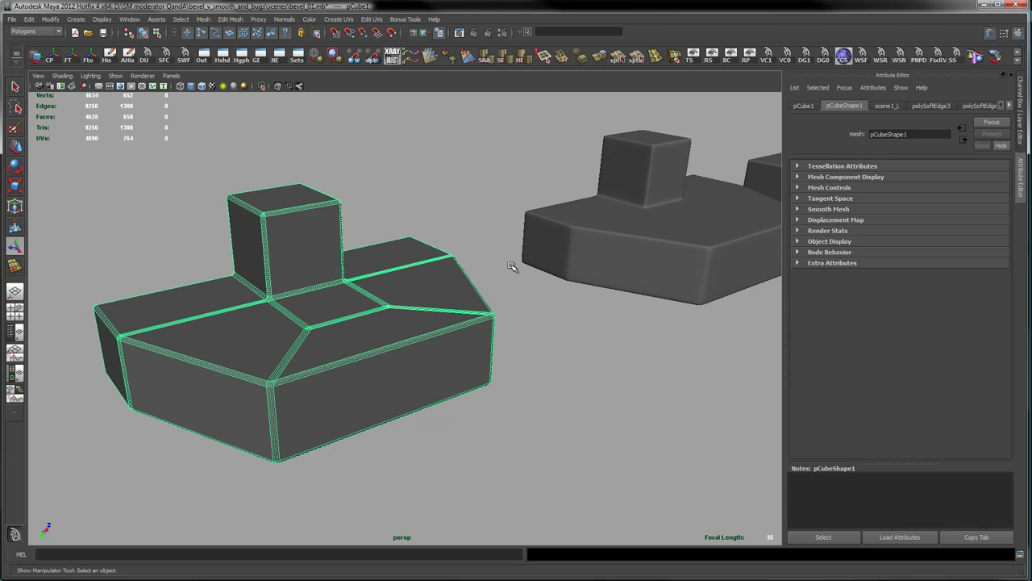
left_click(528, 284)
left_click(445, 312)
left_click(645, 241)
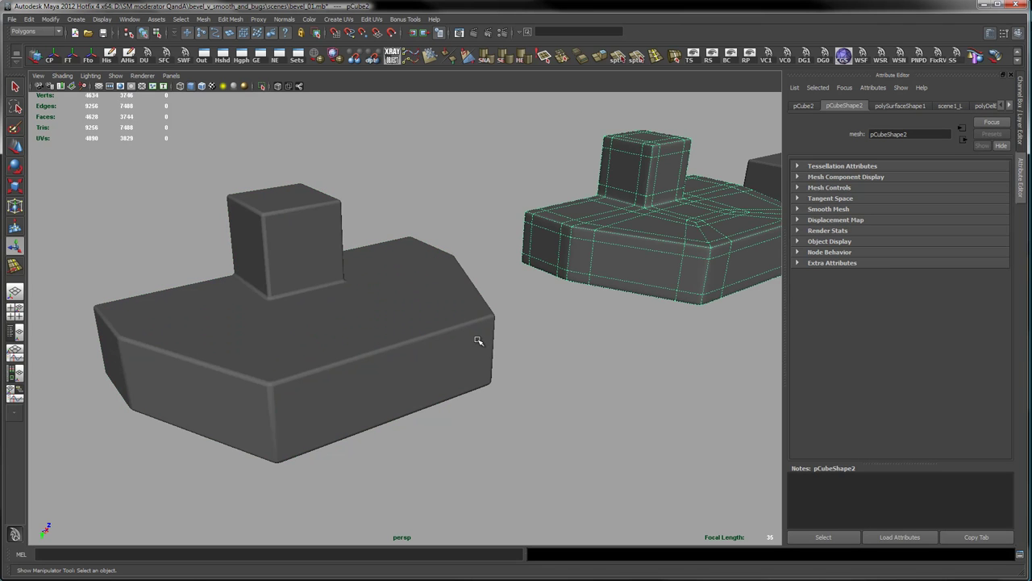
Turn off smooth mesh preview on the support-loop model, the third in the row, and deselect it.
key("1")
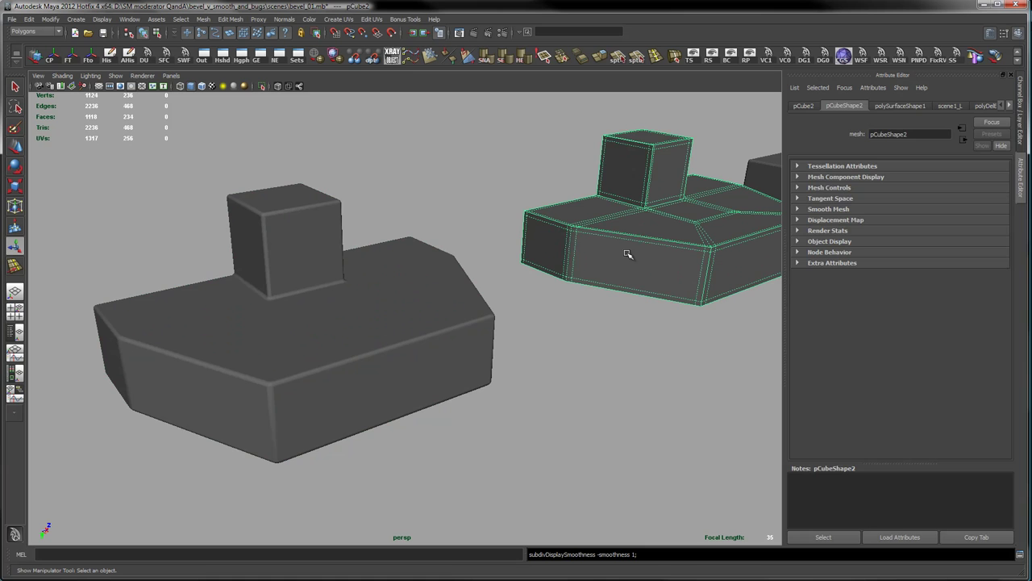
left_click(634, 312)
left_click(657, 283)
left_click_drag(691, 247, 592, 294, "alt")
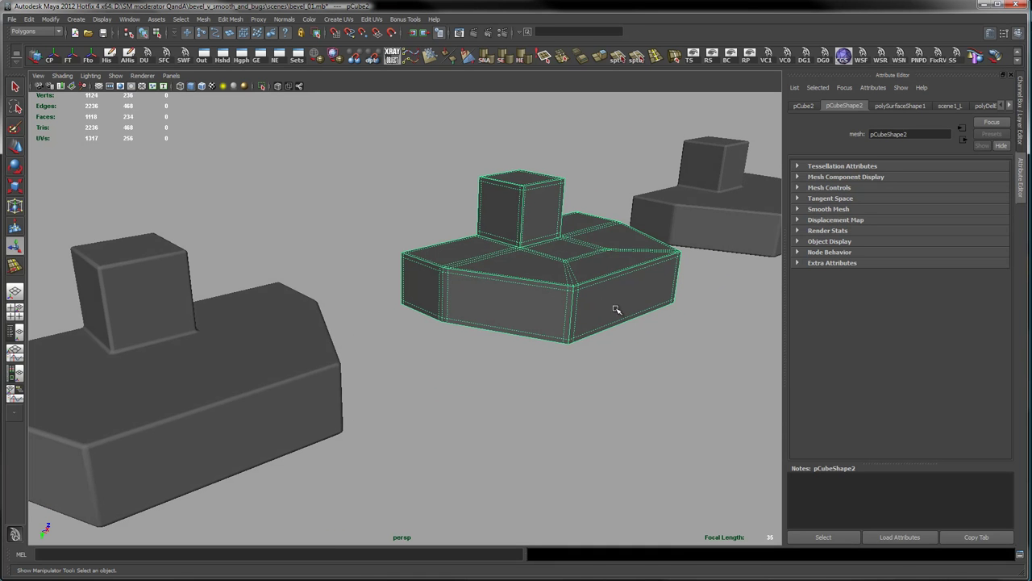
left_click(648, 338)
Select the hard-edged first model, compare it with the unsmoothed support-loop model, and clear the selection.
right_click_drag(611, 281, 180, 373, "alt")
left_click(156, 393)
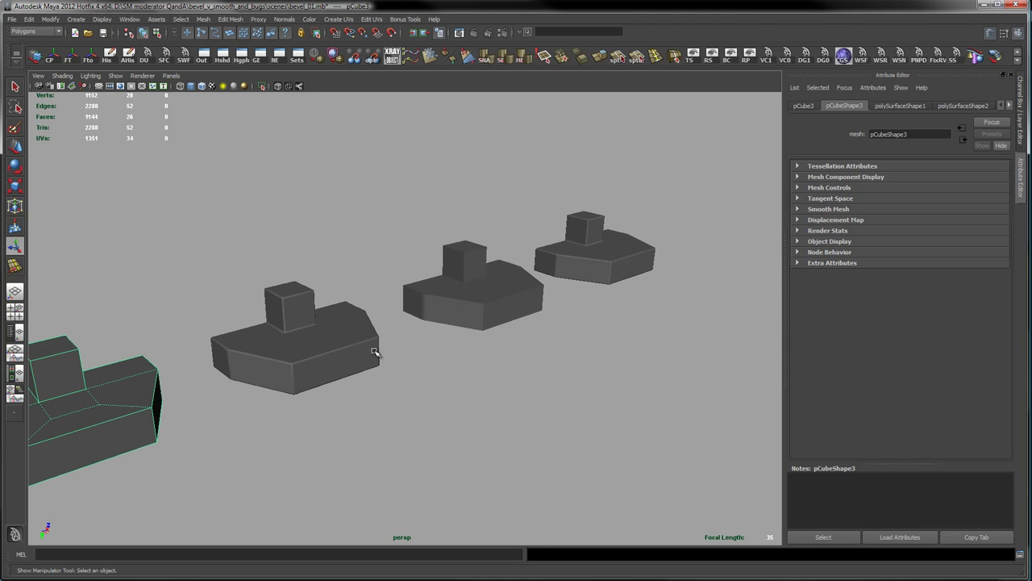
left_click(491, 282)
left_click(524, 59)
left_click(476, 184)
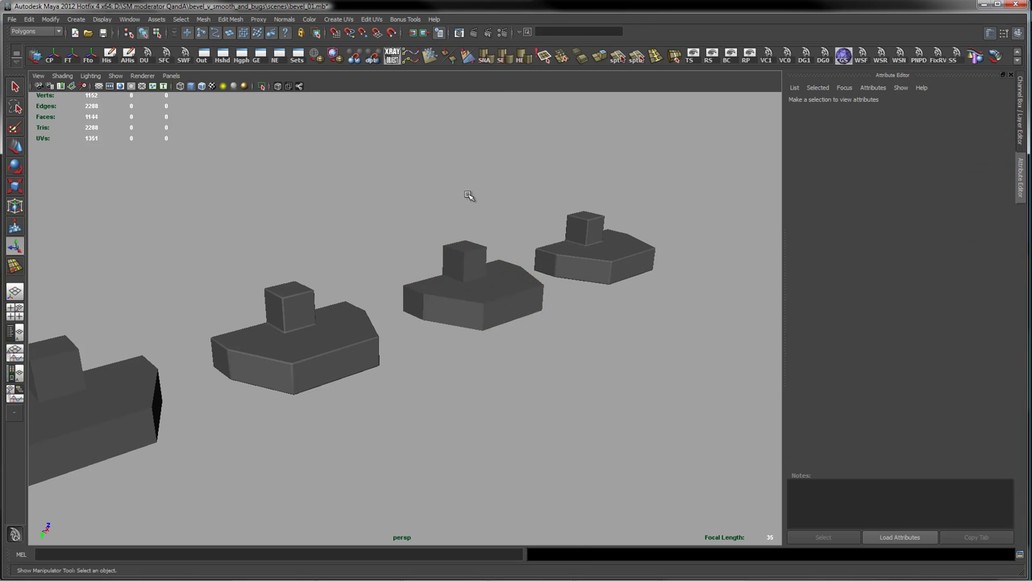
Examine the bevelled second model up close, checking its wireframe and its unselected edge shading.
middle_click_drag(419, 253, 549, 182, "alt")
right_click_drag(296, 234, 686, 186, "alt")
middle_click_drag(558, 203, 517, 260, "alt")
left_click(480, 311)
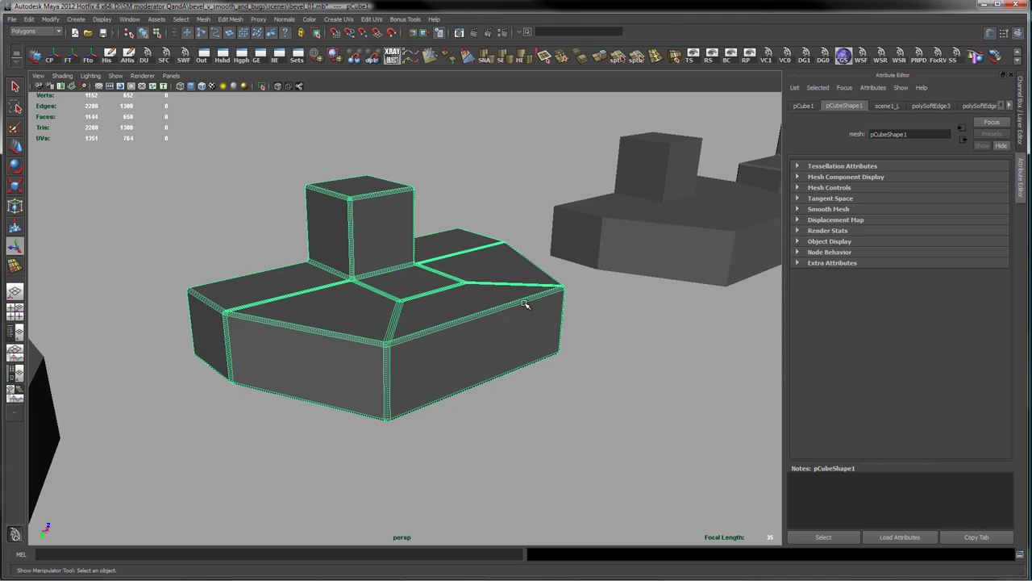
left_click(578, 342)
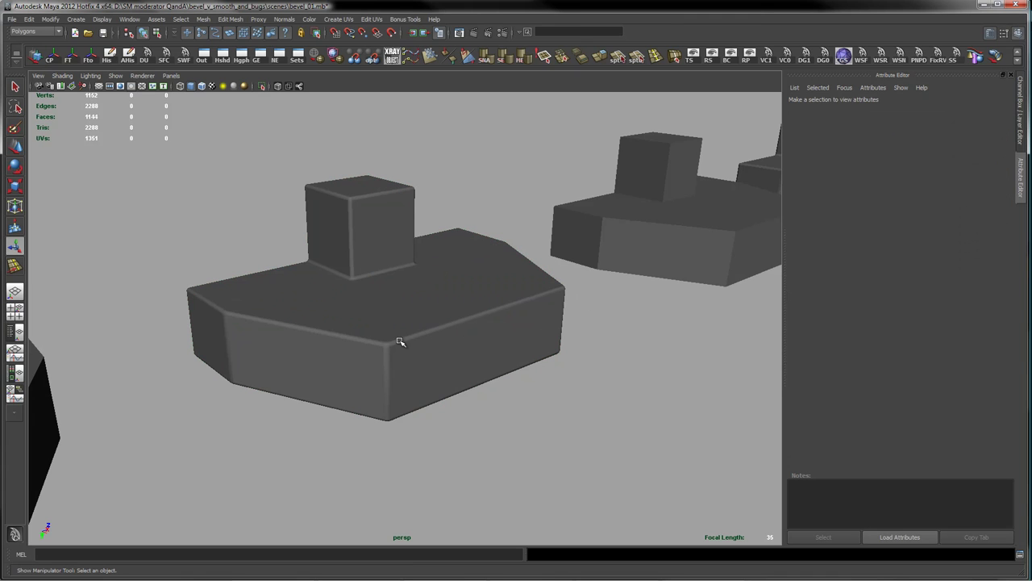
middle_click_drag(530, 243, 423, 290, "alt")
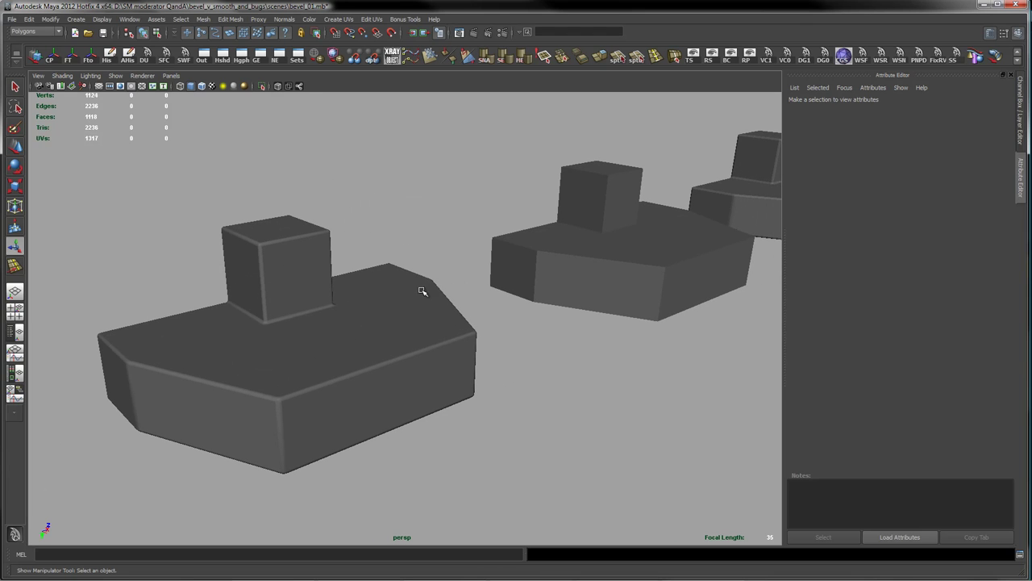
Set the polyBevel1 offset on the bevelled second model to 0.41 and deselect it to view the wider edges.
left_click(399, 348)
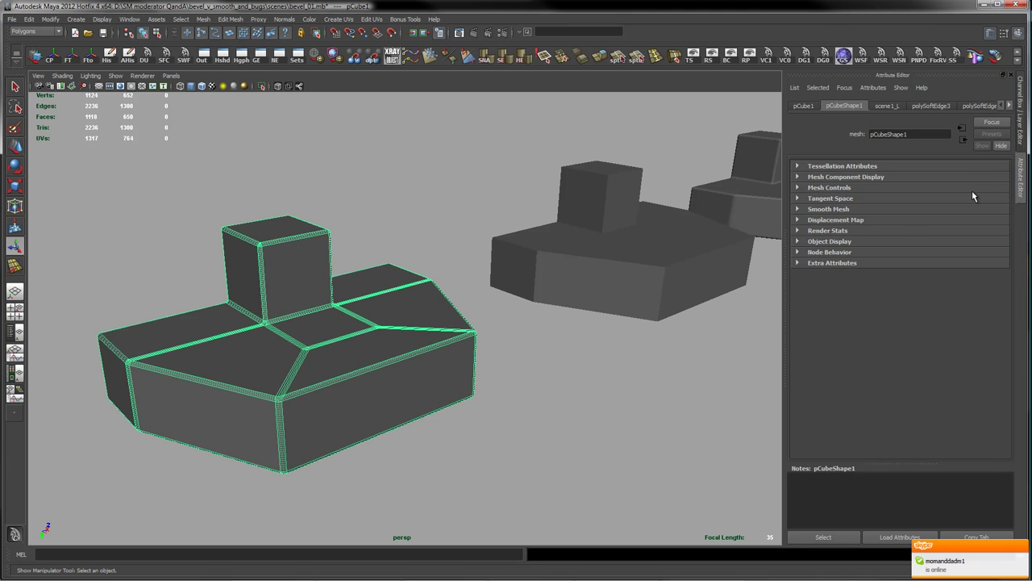
left_click(1021, 109)
left_click(827, 264)
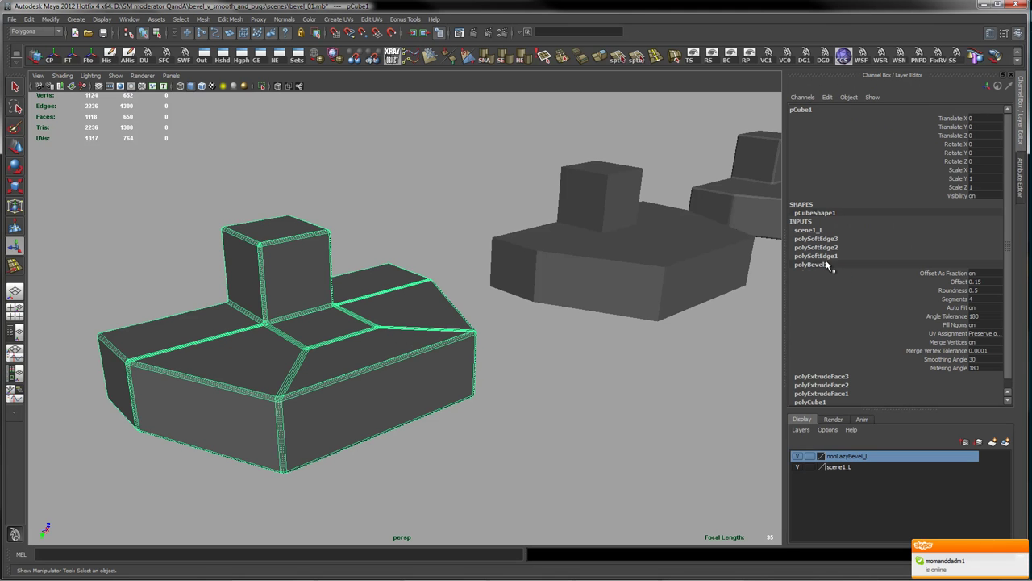
left_click(961, 282)
middle_click_drag(635, 331, 652, 340)
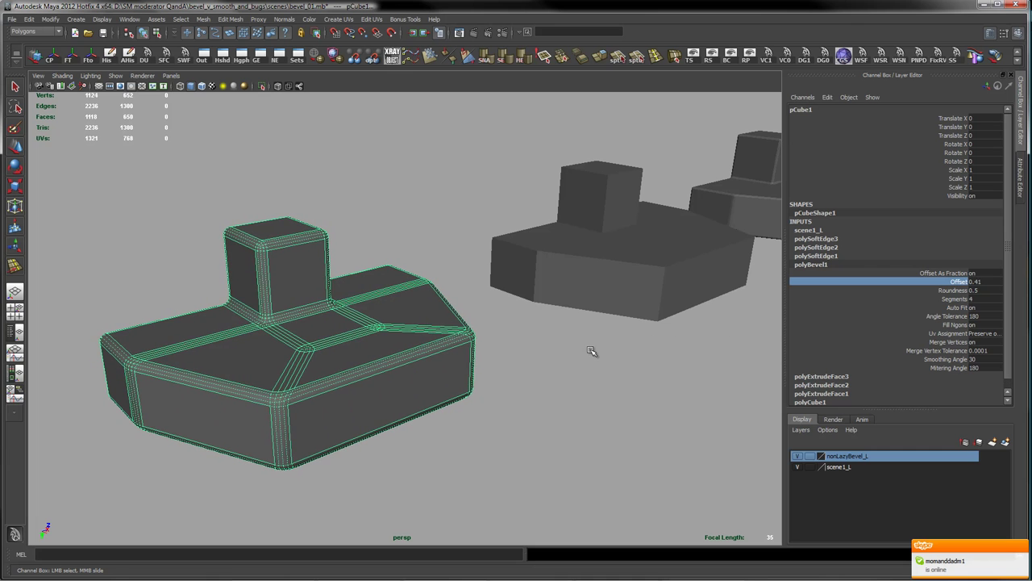
left_click(607, 351)
left_click_drag(578, 334, 573, 302, "alt")
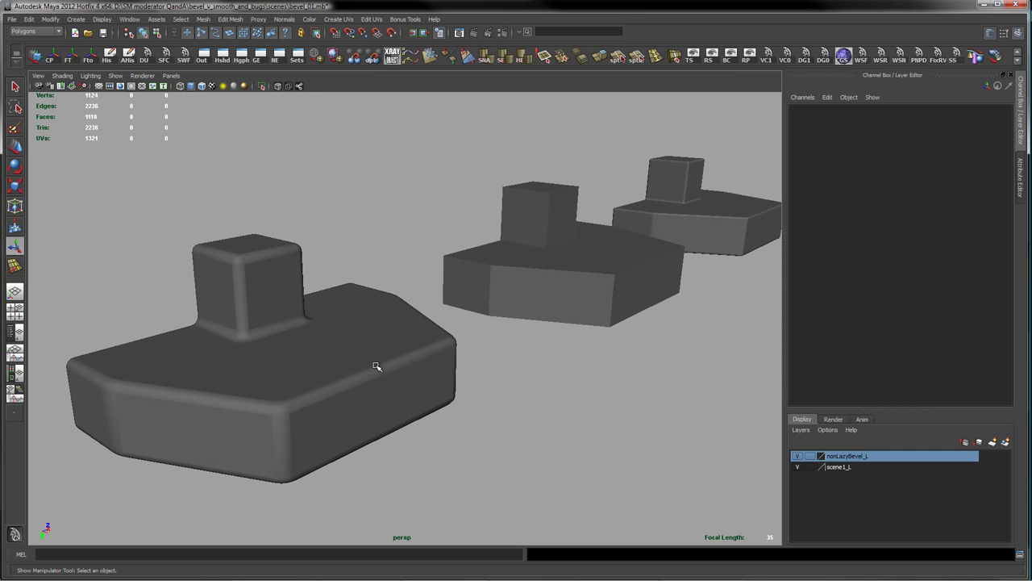
Select the support-loop model, bring its front corner into close view, and switch it to edge selection.
left_click(606, 295)
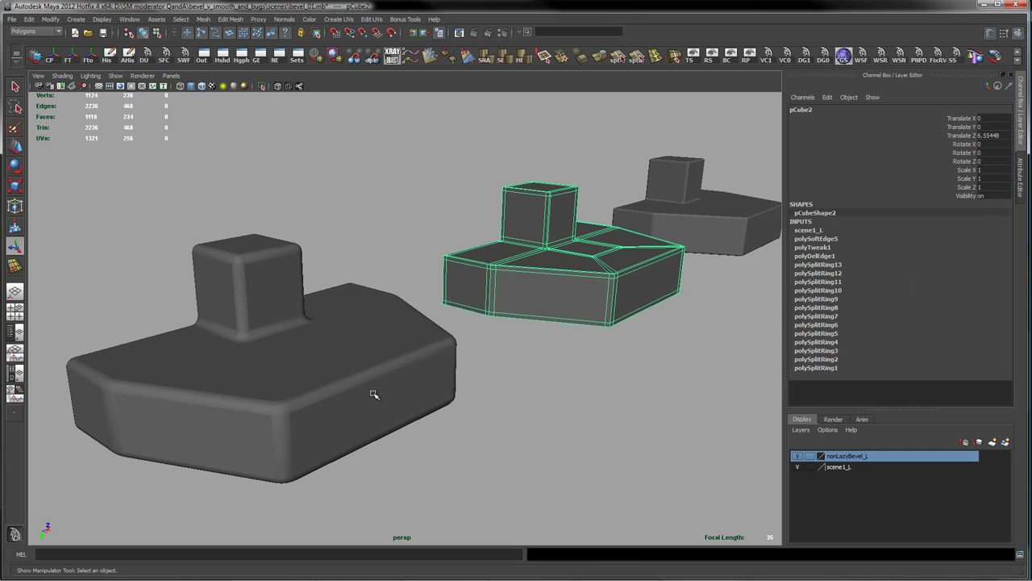
middle_click_drag(595, 266, 360, 348, "alt")
right_click_drag(359, 348, 538, 378, "alt")
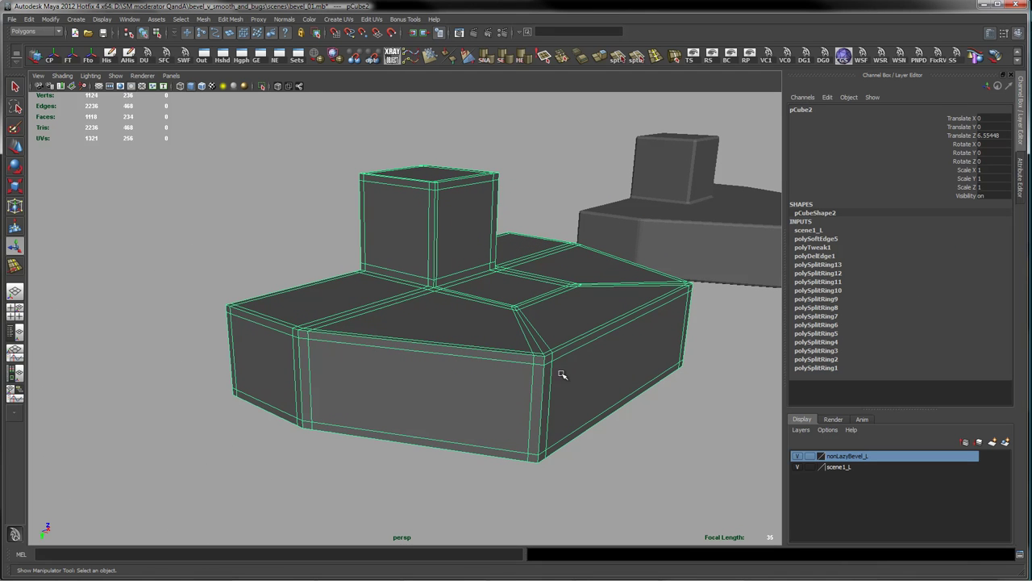
left_click_drag(675, 326, 686, 304, "alt")
middle_click_drag(687, 304, 759, 351, "alt")
left_click_drag(758, 352, 610, 344, "alt")
right_click_drag(627, 436, 626, 368)
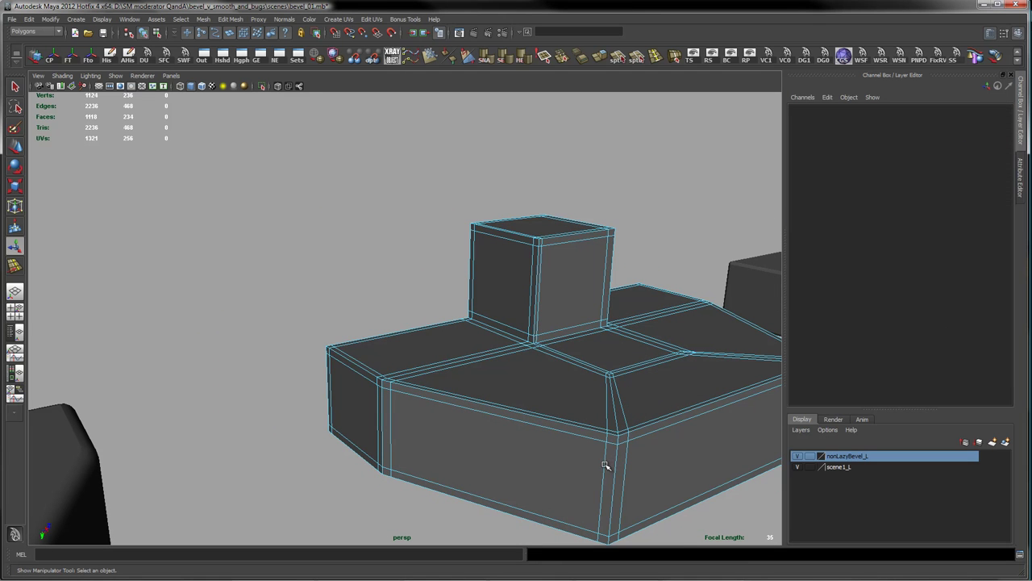
Slide the supporting edge loop on one side of the front vertical corner farther away from that corner.
left_click(604, 466)
left_click(606, 459)
left_click(606, 463)
double_click(604, 465)
middle_click_drag(650, 392, 601, 302, "alt")
left_click_drag(599, 326, 611, 324, "alt")
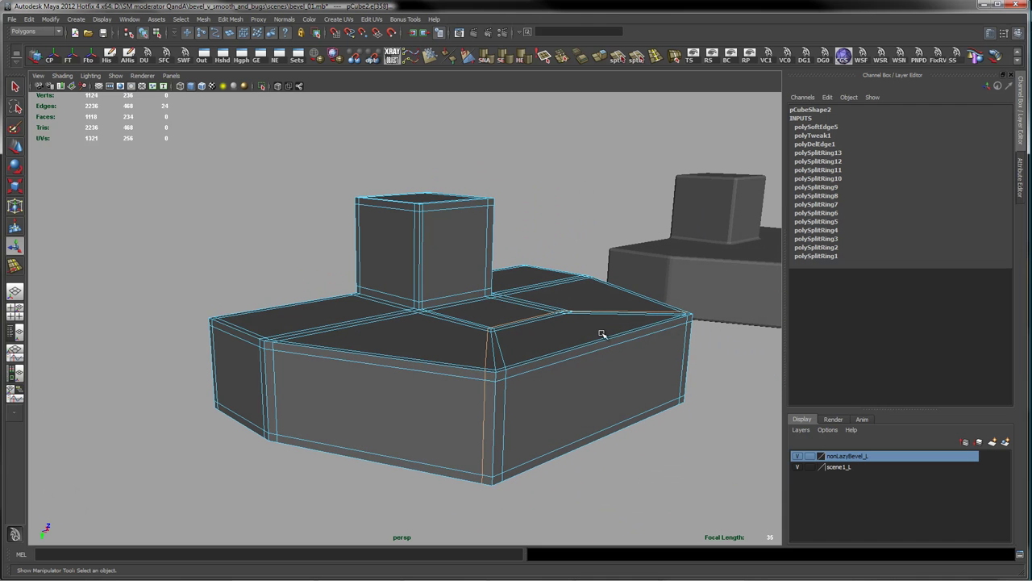
right_click(560, 337)
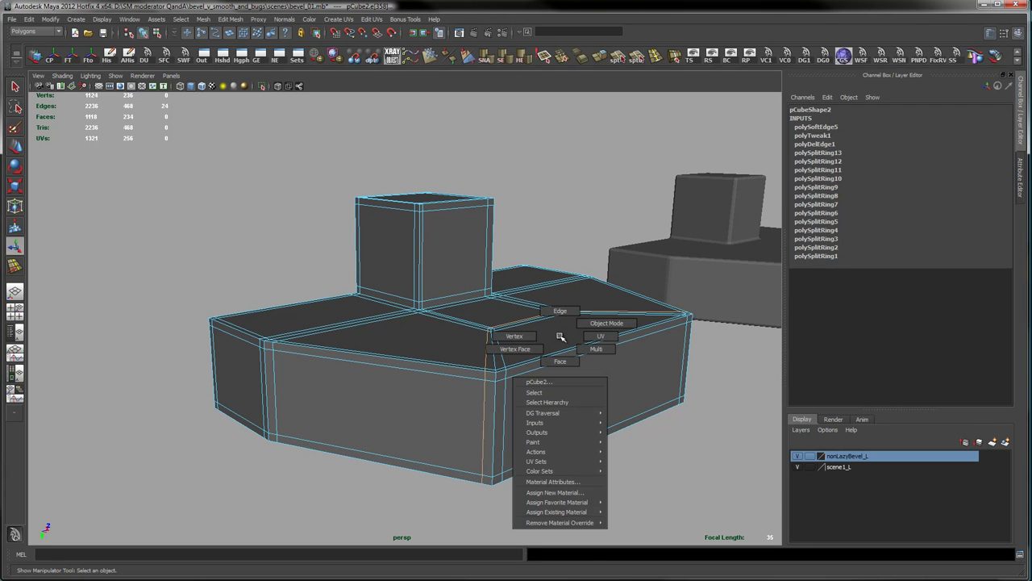
right_click_drag(561, 337, 577, 407, "shift")
middle_click_drag(583, 397, 573, 398)
Slide the edge loop on the other side of the front vertical corner away from the corner as well.
double_click(504, 405)
right_click_drag(530, 400, 523, 476, "shift")
left_click(546, 415)
Show the support-loop model in smooth mesh preview and examine the softened front corner against the neighbouring models.
key("3")
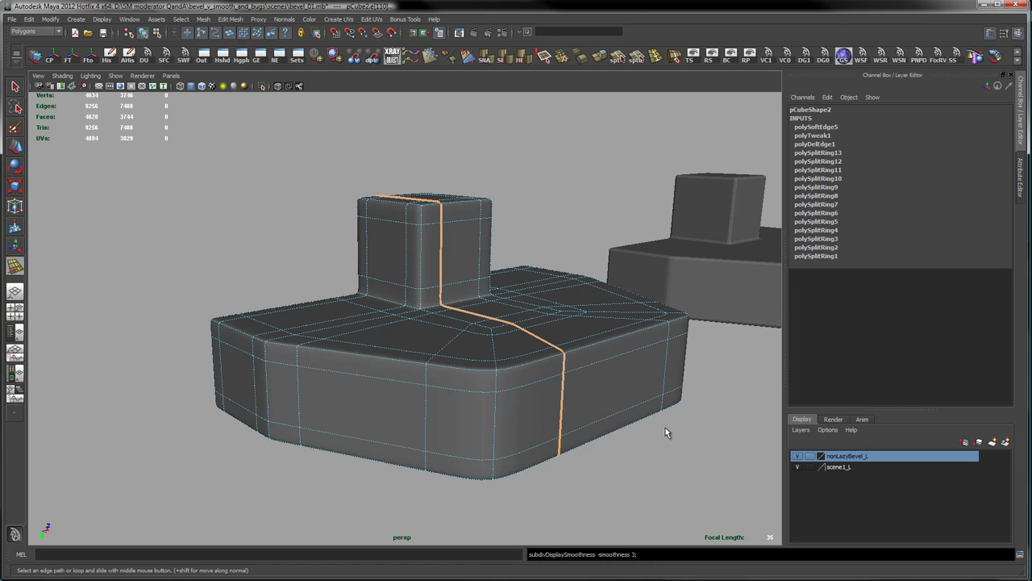
left_click(656, 424)
left_click_drag(557, 389, 527, 378, "alt")
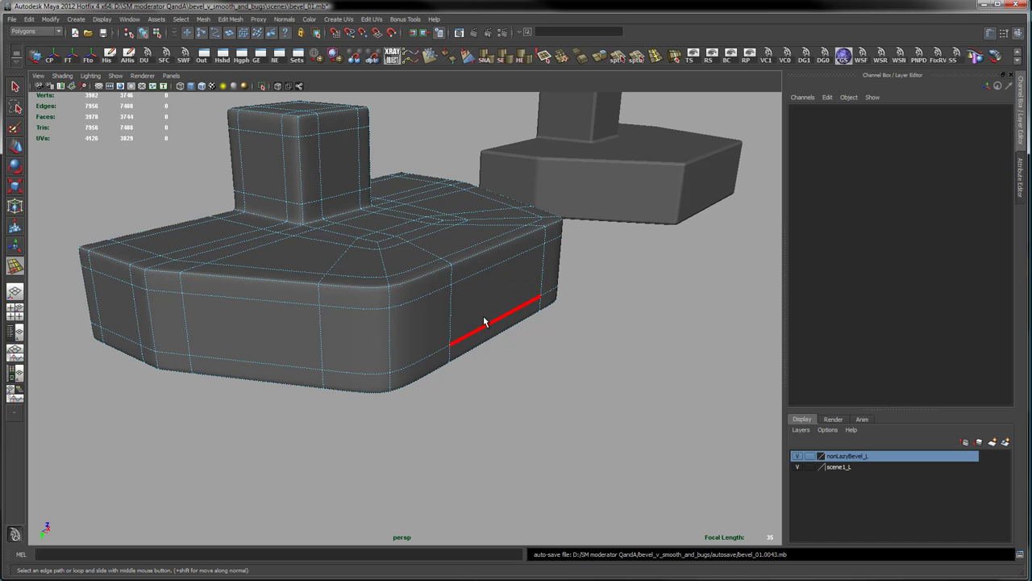
right_click_drag(601, 302, 369, 314, "alt")
middle_click_drag(436, 295, 649, 239, "alt")
Set the polyBevel1 offset on the bevelled second model to 0.78 and deselect it.
left_click(359, 364)
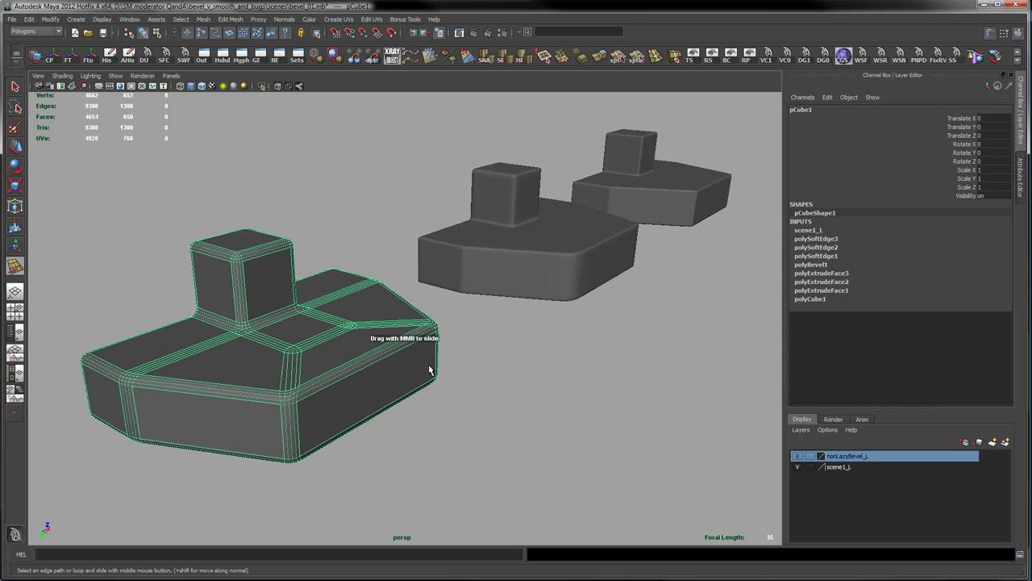
double_click(811, 264)
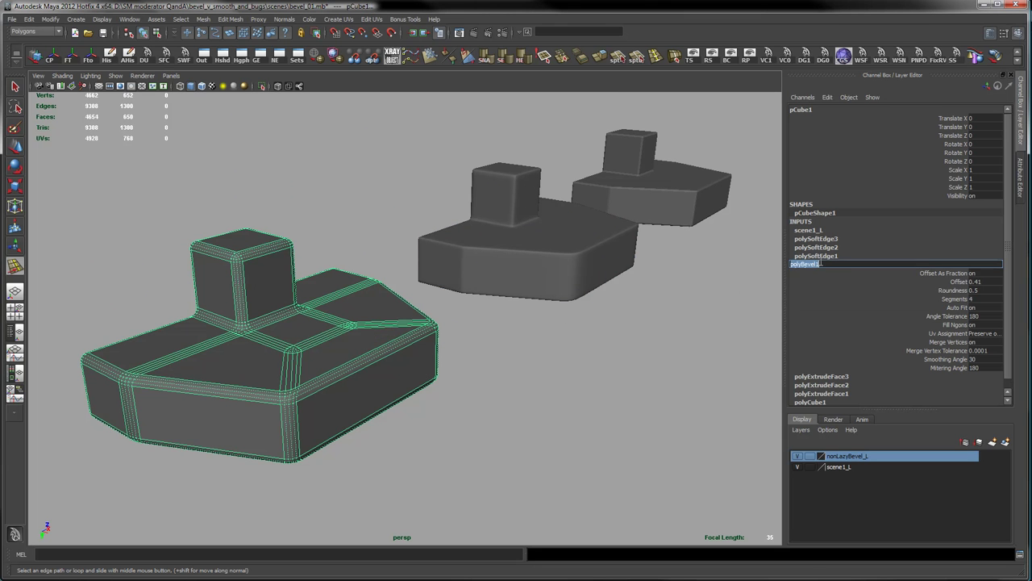
left_click(959, 281)
middle_click_drag(622, 342, 659, 378)
left_click(576, 388)
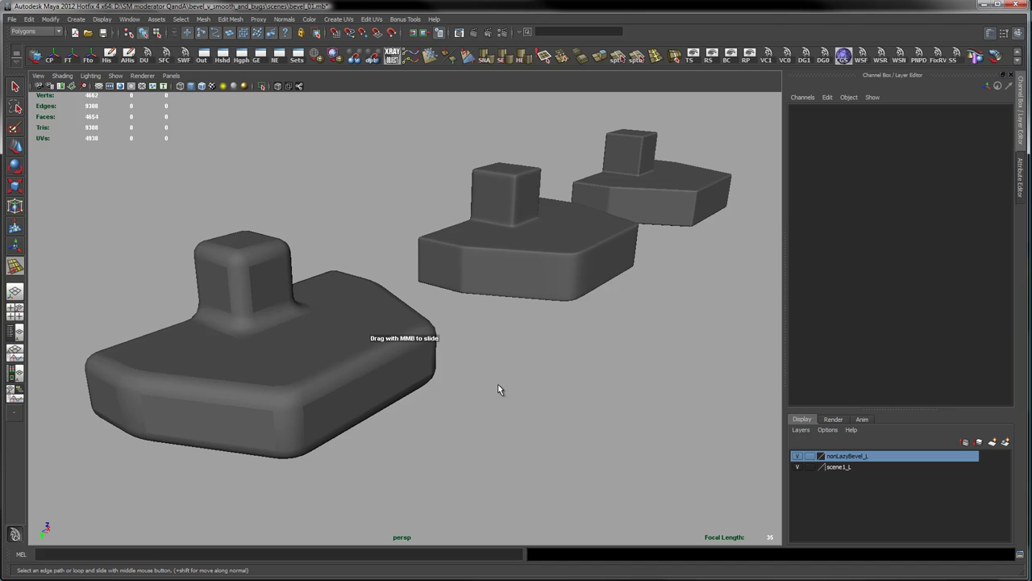
Reduce the polyBevel1 offset on the second model to a narrow edge bevel and deselect the model.
left_click(387, 375)
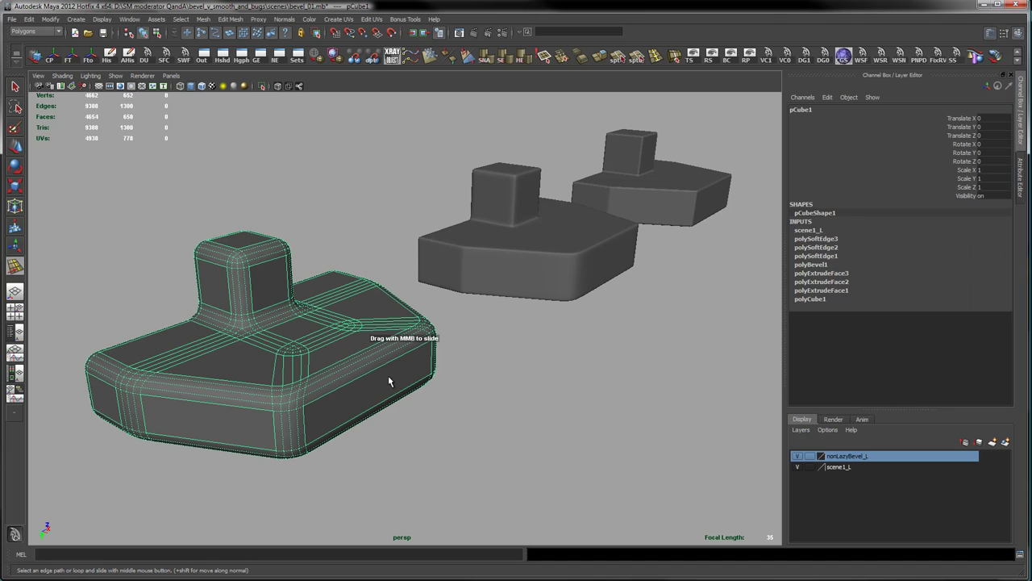
left_click(813, 264)
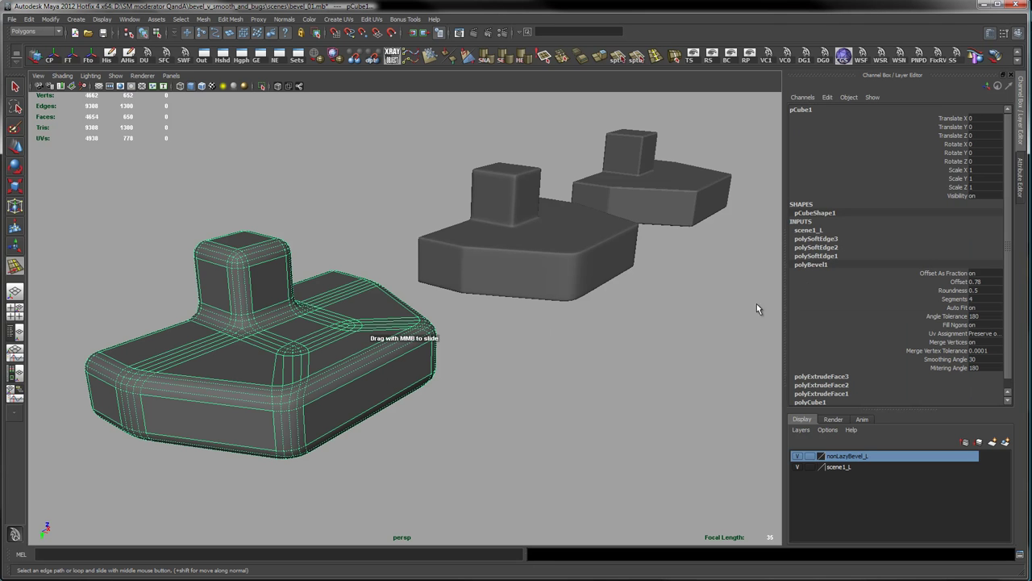
left_click(959, 281)
middle_click_drag(643, 337, 610, 342)
left_click(587, 348)
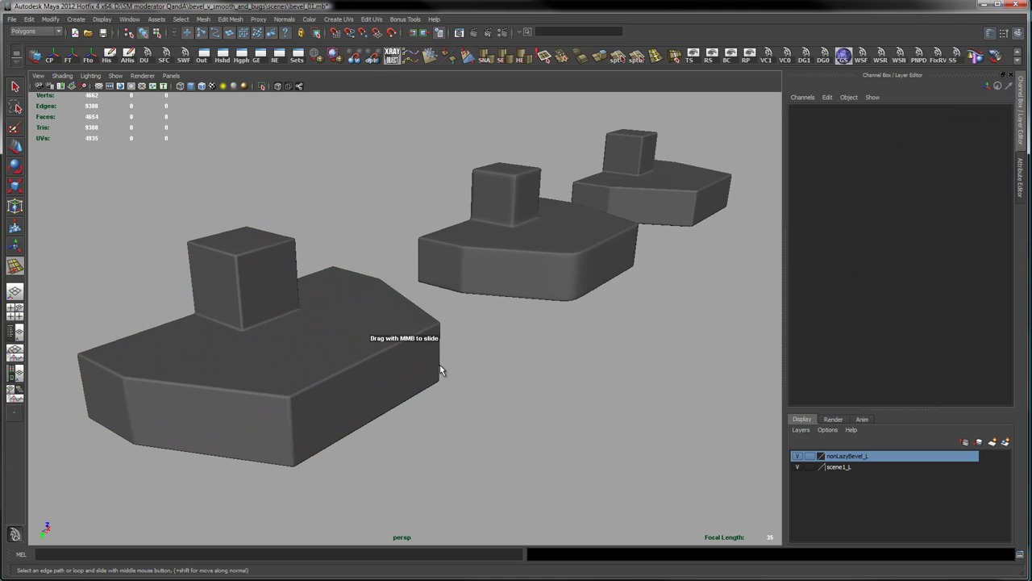
Compare the bevelled and smooth-previewed models, and turn off smooth mesh preview on the support-loop model.
right_click_drag(628, 326, 545, 334, "alt")
left_click_drag(544, 334, 550, 322, "alt")
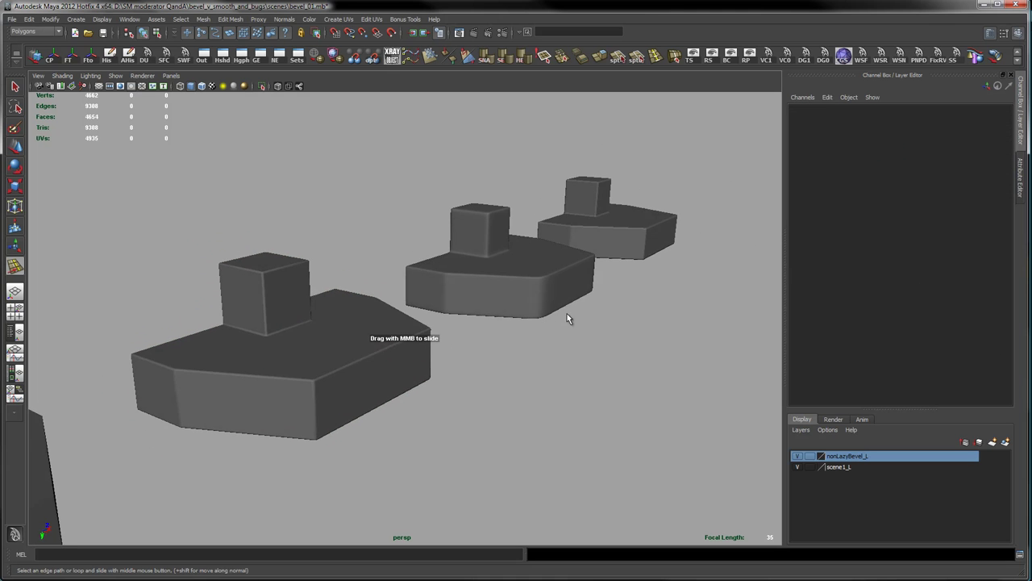
middle_click_drag(560, 321, 490, 359, "alt")
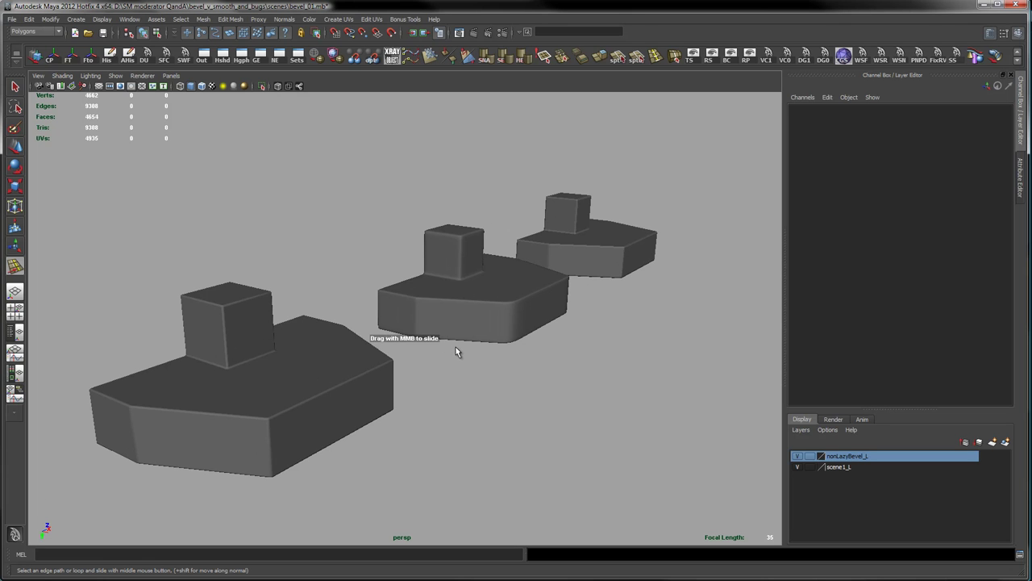
left_click_drag(607, 299, 395, 316, "alt")
right_click_drag(444, 312, 661, 298, "alt")
middle_click_drag(662, 298, 665, 313, "alt")
left_click(369, 358)
key("1")
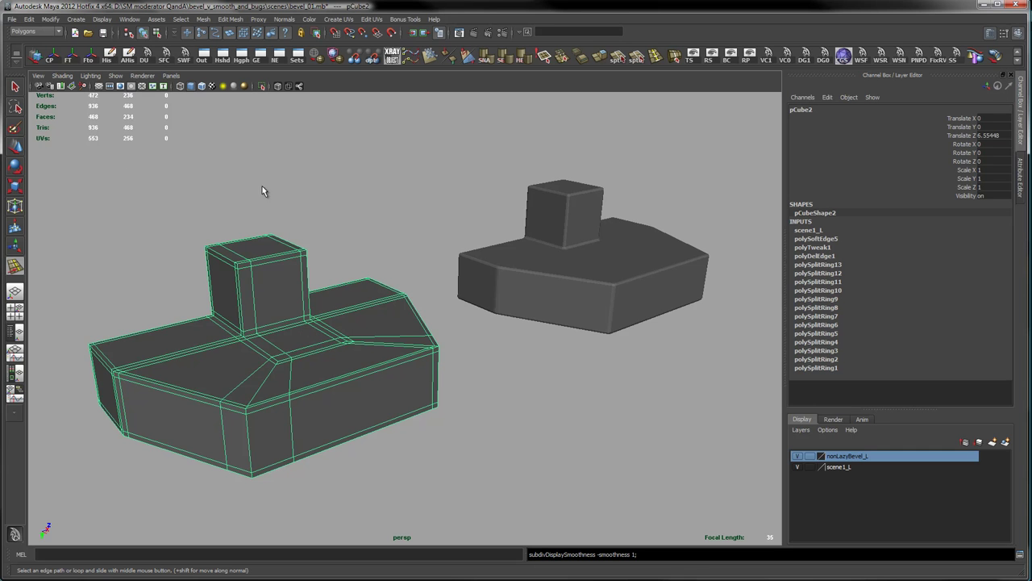
Frame the bevelled fourth model at the far end of the row and examine its edge shading unselected.
left_click(533, 304)
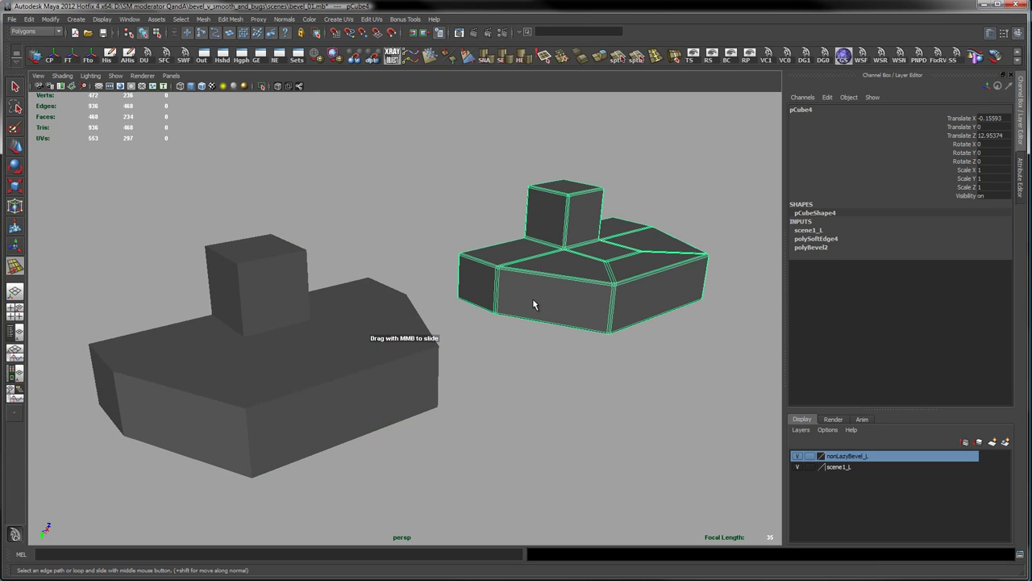
key("f")
middle_click_drag(527, 221, 496, 274, "alt")
left_click(599, 300)
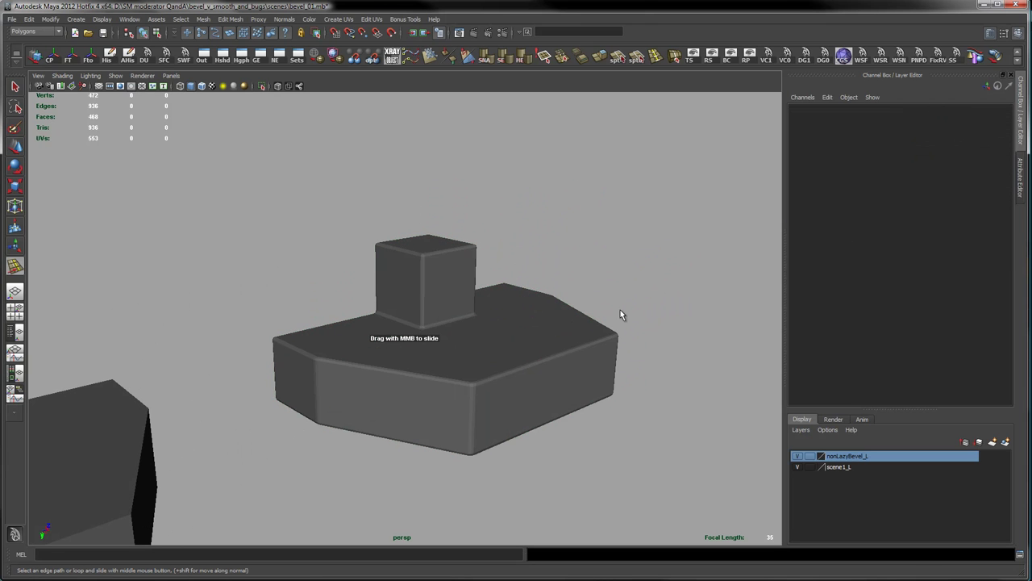
Review the polyBevel2 settings on the fourth model and inspect its bevelled edges in wireframe.
left_click(539, 367)
left_click(823, 241)
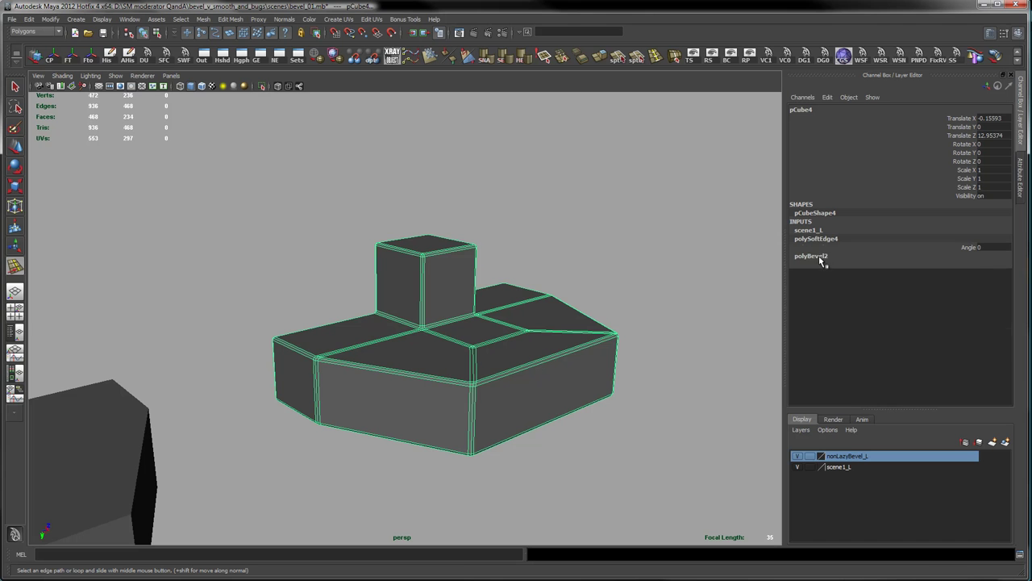
left_click(820, 258)
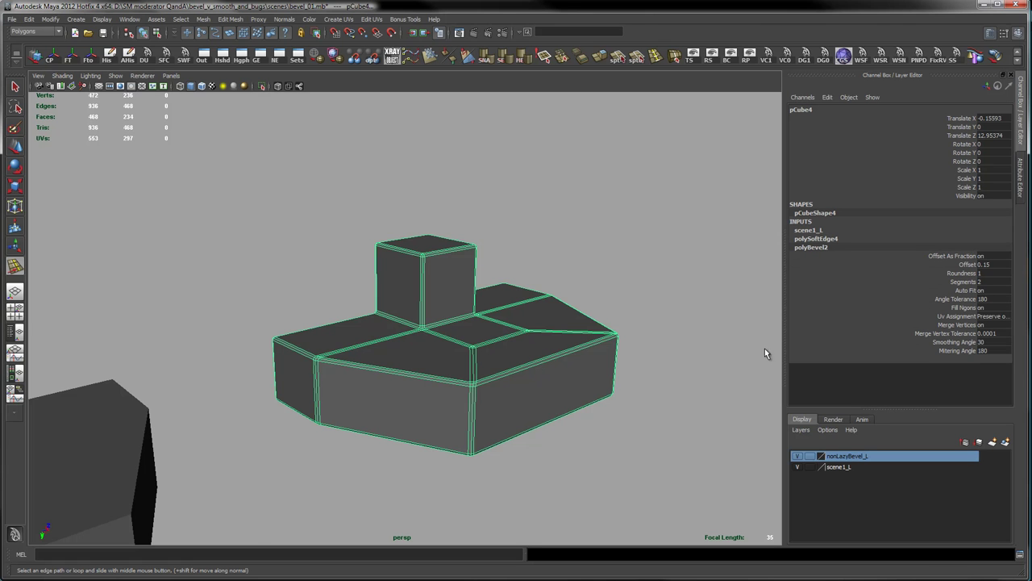
left_click_drag(731, 330, 534, 409, "alt")
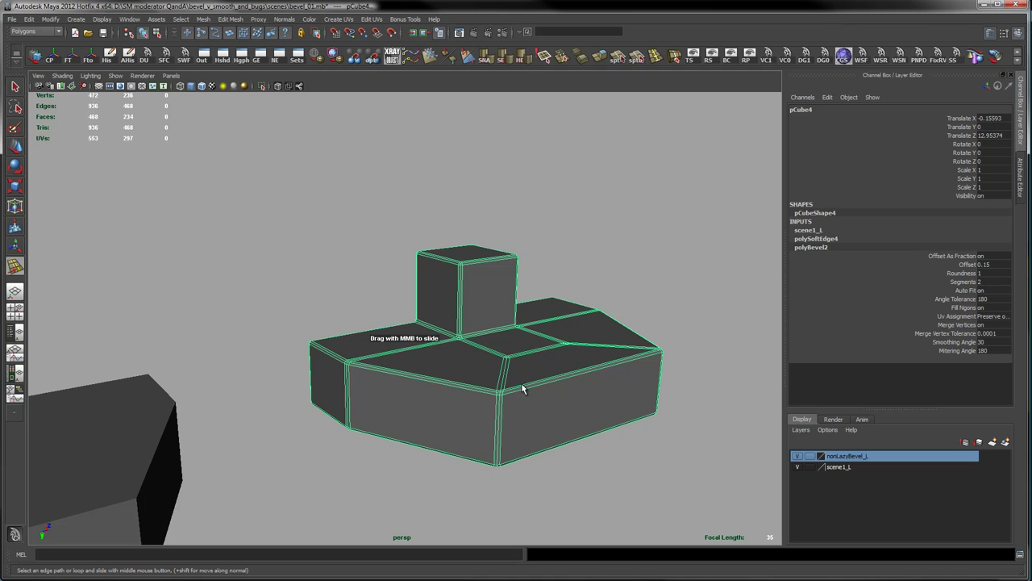
Select the support-loop model and the bevelled fourth model in turn to compare their polygon counts and edge layout.
left_click(95, 462)
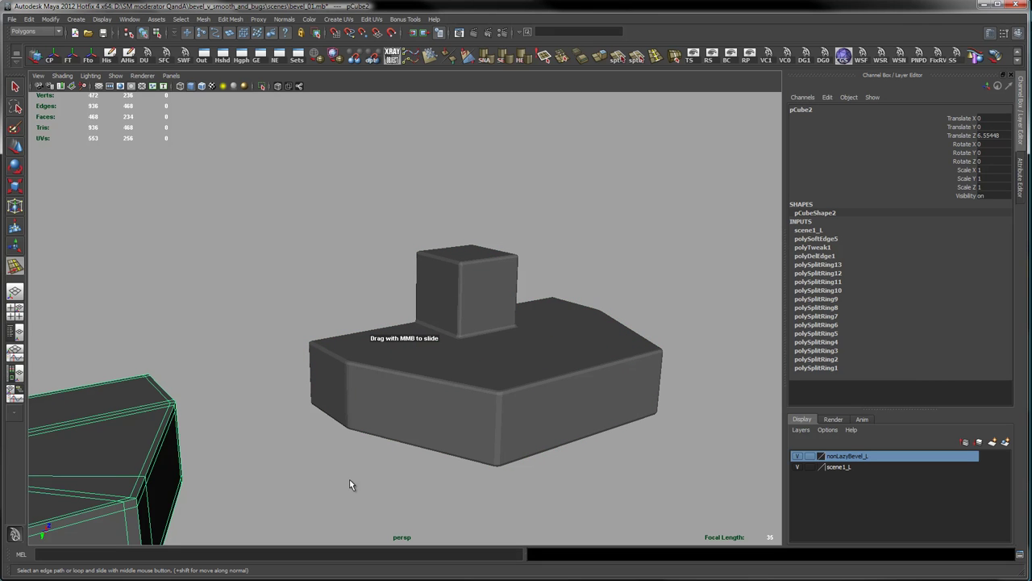
left_click(508, 409)
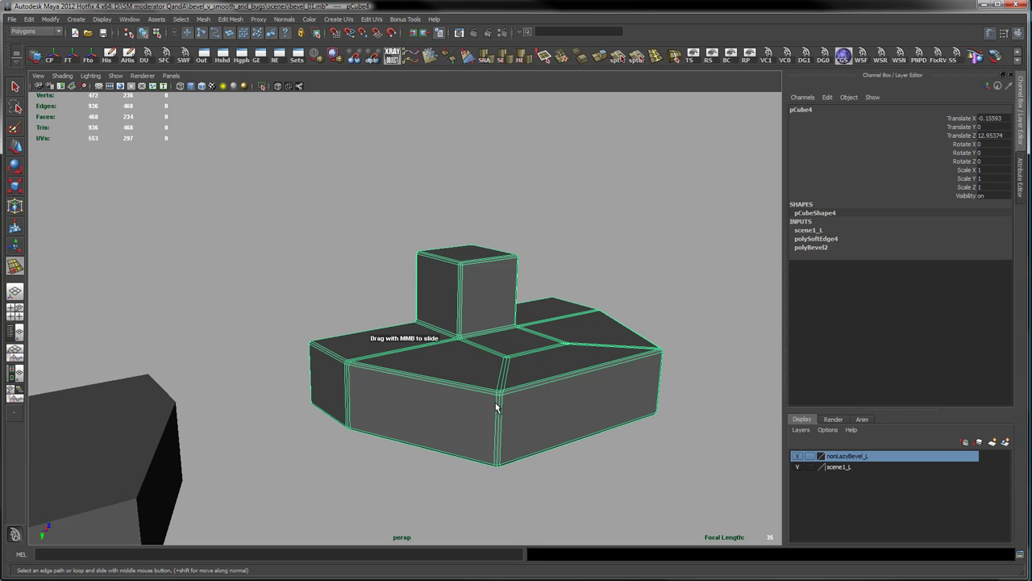
left_click(162, 458)
middle_click_drag(281, 387, 769, 279, "alt")
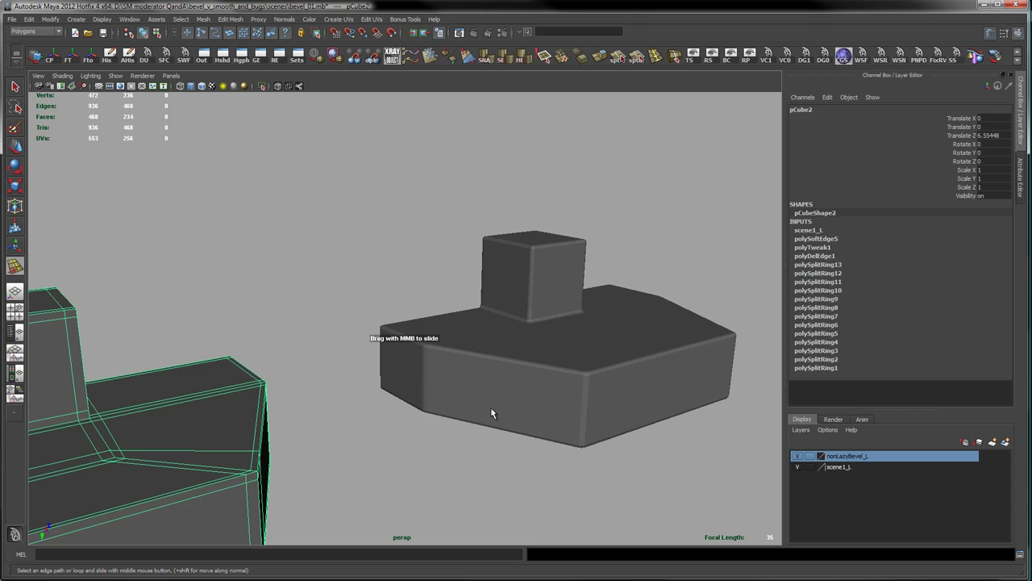
Examine the unselected bevelled fourth model's edge shading from nearer and farther beside its neighbours.
left_click(490, 484)
left_click(576, 422)
left_click(478, 478)
right_click_drag(757, 437, 493, 437, "alt")
left_click_drag(493, 437, 516, 453, "alt")
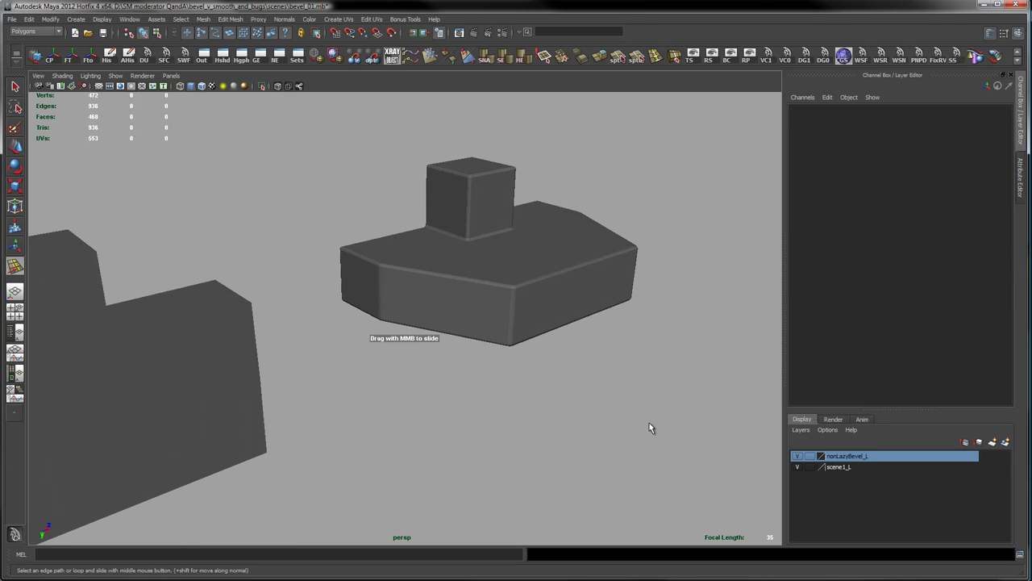
right_click_drag(634, 427, 393, 430, "alt")
mouse_move(428, 394)
left_mouse_down("alt")
mouse_move(551, 362)
mouse_move(459, 362)
mouse_move(516, 367)
mouse_move(440, 380)
left_mouse_up("alt")
right_click_drag(441, 381, 513, 384, "alt")
left_click_drag(513, 383, 513, 379, "alt")
Turn on smooth mesh preview for the bevelled fourth model and its neighbour, and compare the two unselected.
left_click(513, 379)
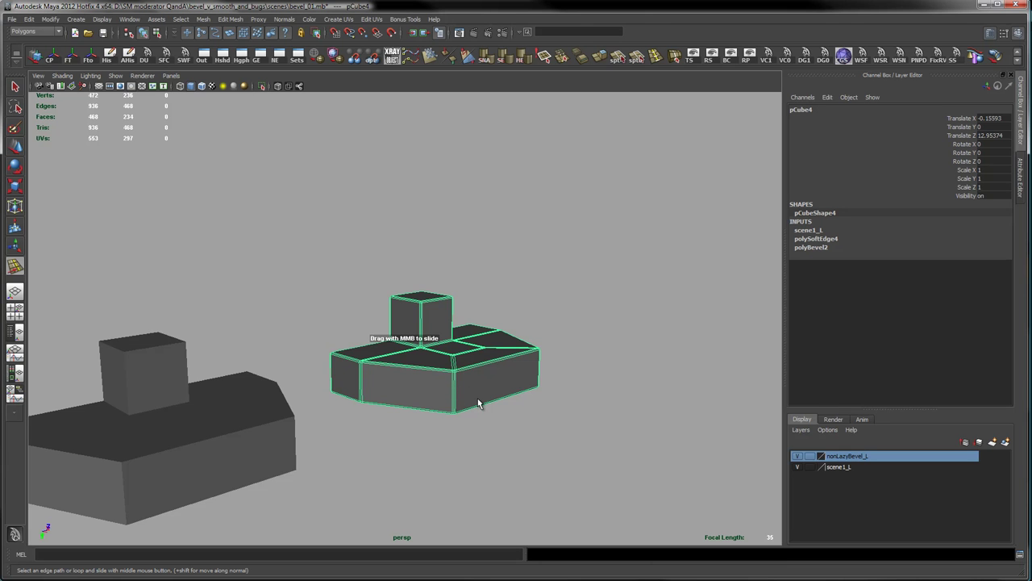
key("3")
left_click(520, 438)
left_click(237, 455)
key("3")
left_click(573, 468)
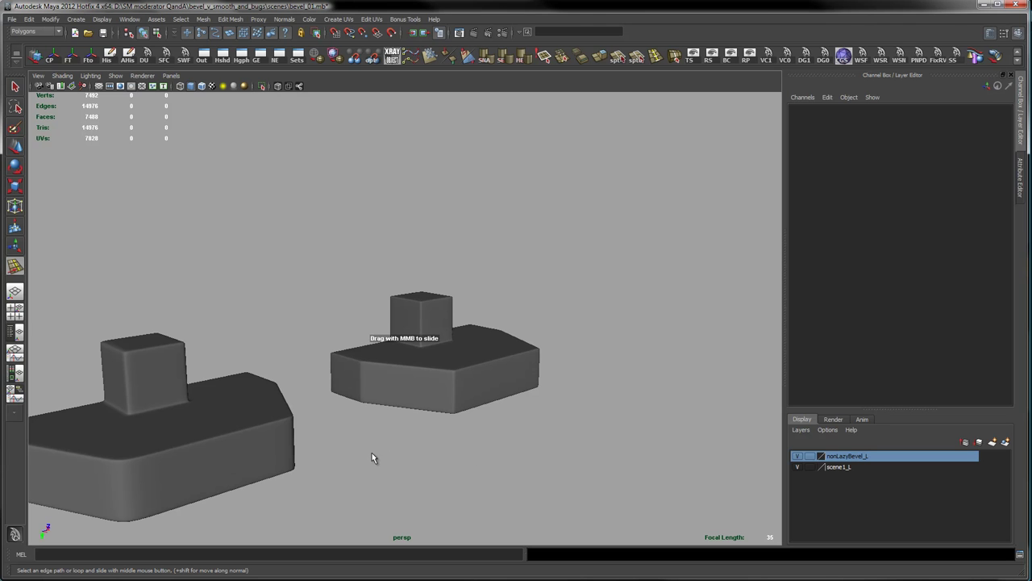
left_click_drag(498, 401, 415, 378, "alt")
Turn off smooth mesh preview on the fourth model and set its polyBevel2 segments to 4.
left_click(459, 339)
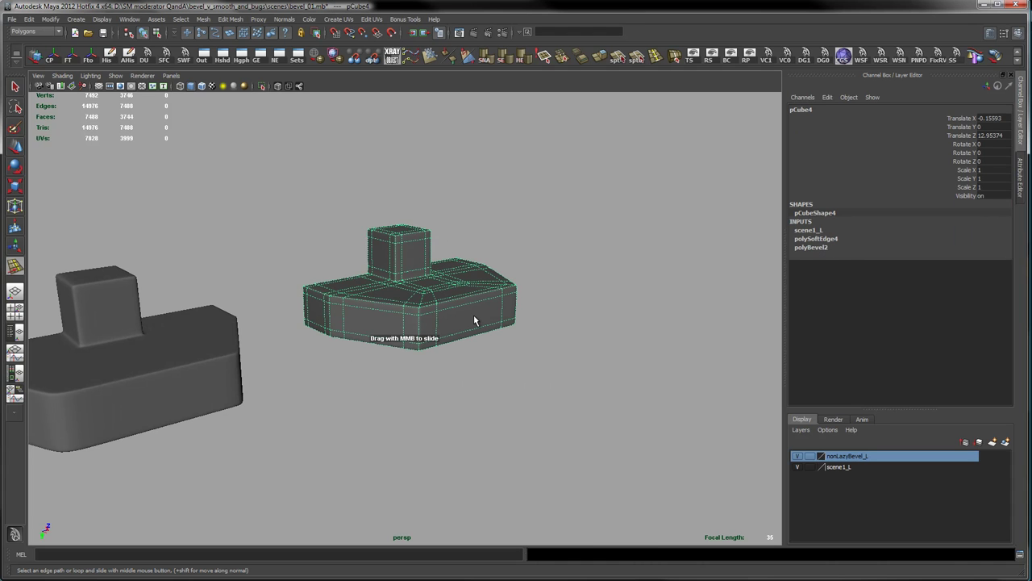
key("1")
left_click(830, 247)
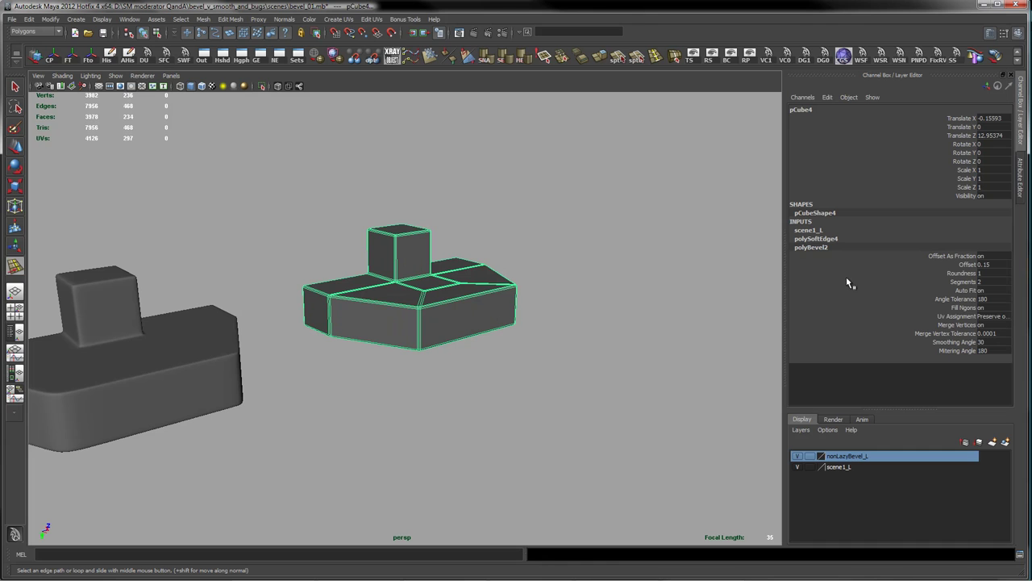
left_click(979, 282)
double_click(984, 281)
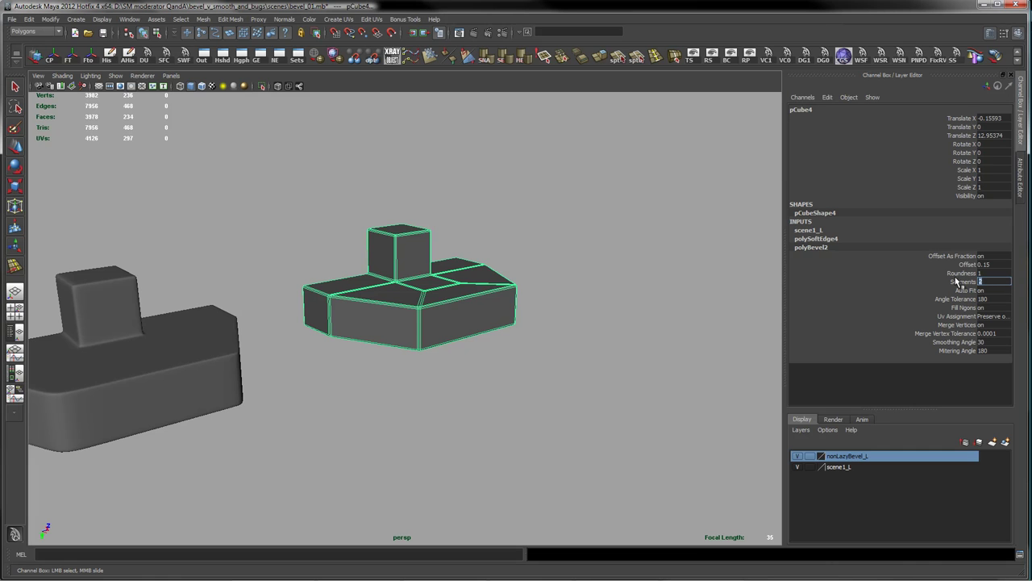
key("Return")
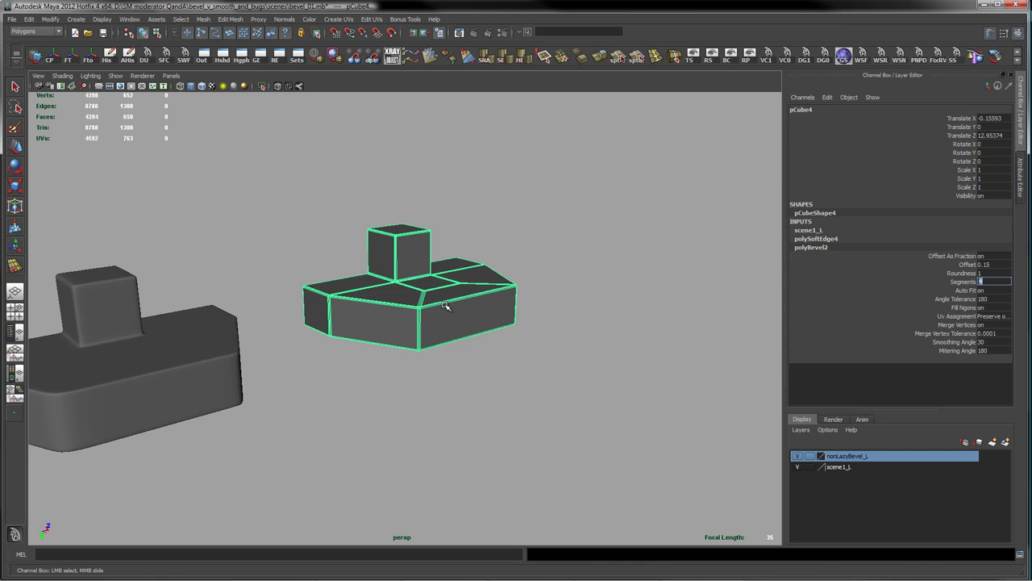
Increase the fourth model's polyBevel2 offset to 0.53 and deselect the model.
left_click(967, 265)
mouse_move(621, 349)
middle_mouse_down()
mouse_move(611, 346)
mouse_move(638, 351)
middle_mouse_up()
left_click(610, 375)
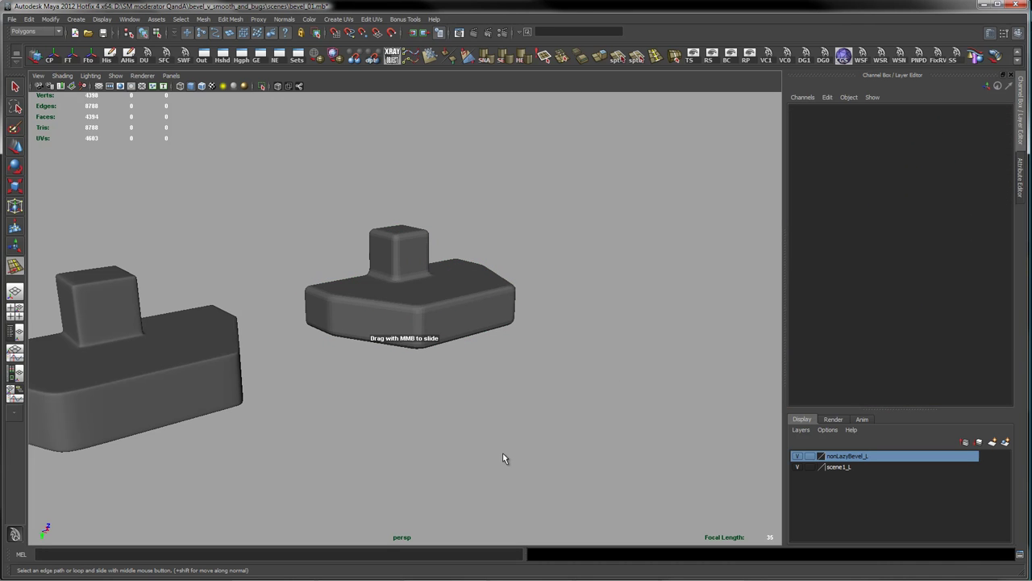
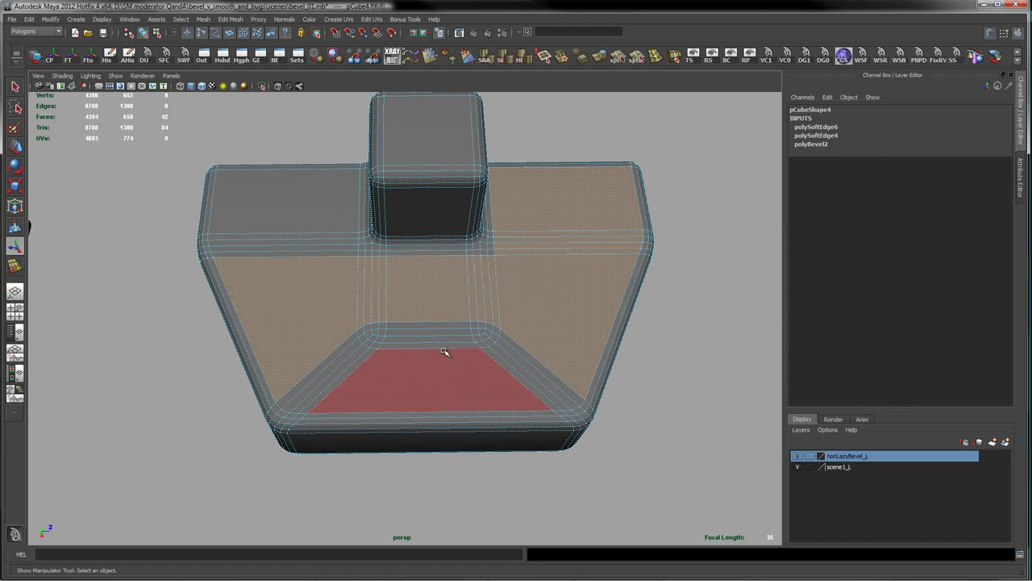
Extend the face selection over the base's flat top, including the bevel strips between its panels.
left_click_drag(567, 351, 568, 352, "shift")
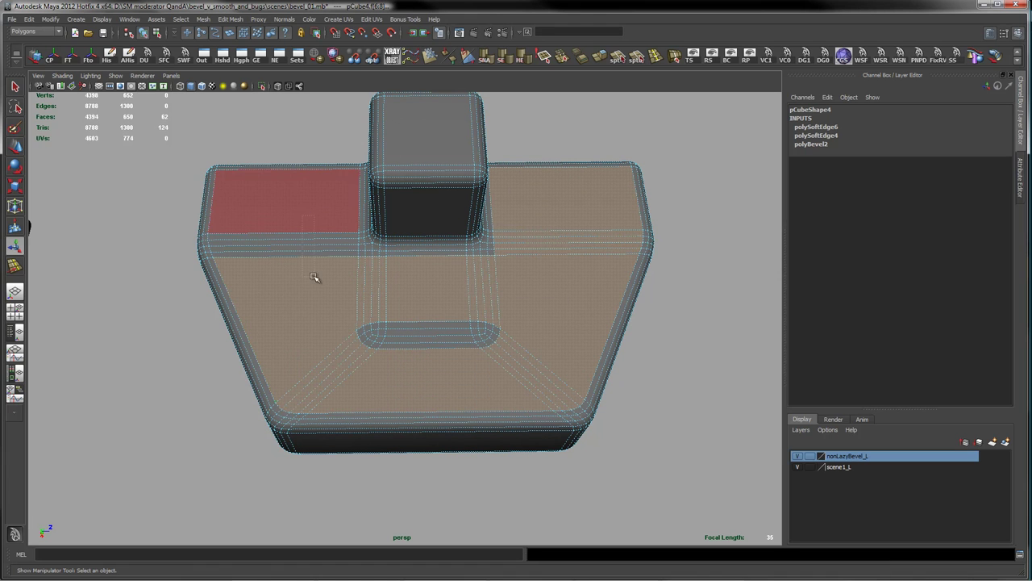
left_click_drag(312, 270, 312, 271, "ctrl+shift")
left_click_drag(407, 320, 417, 355, "ctrl+shift")
left_click_drag(360, 315, 388, 339, "ctrl+shift")
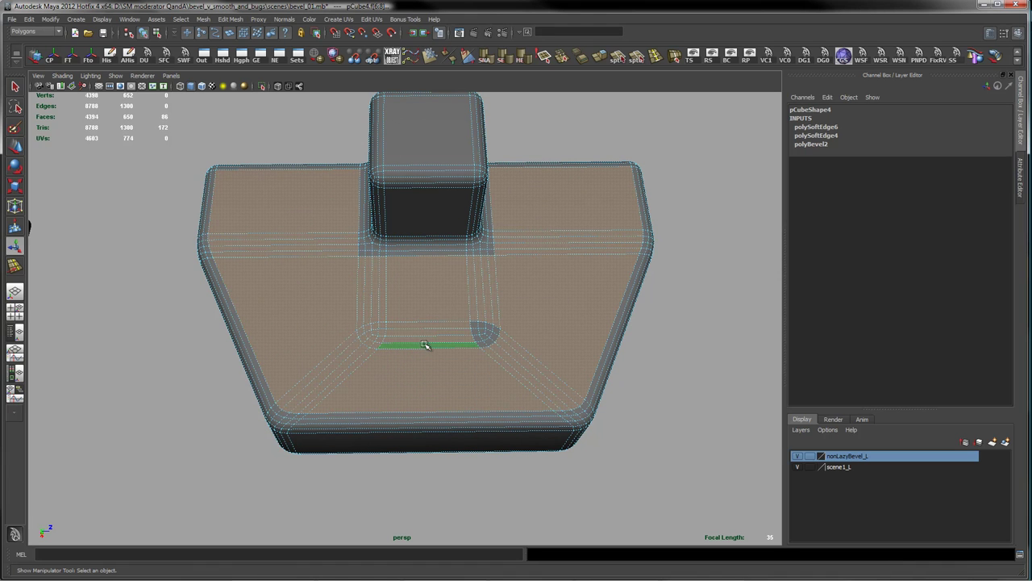
left_click(484, 335, "shift")
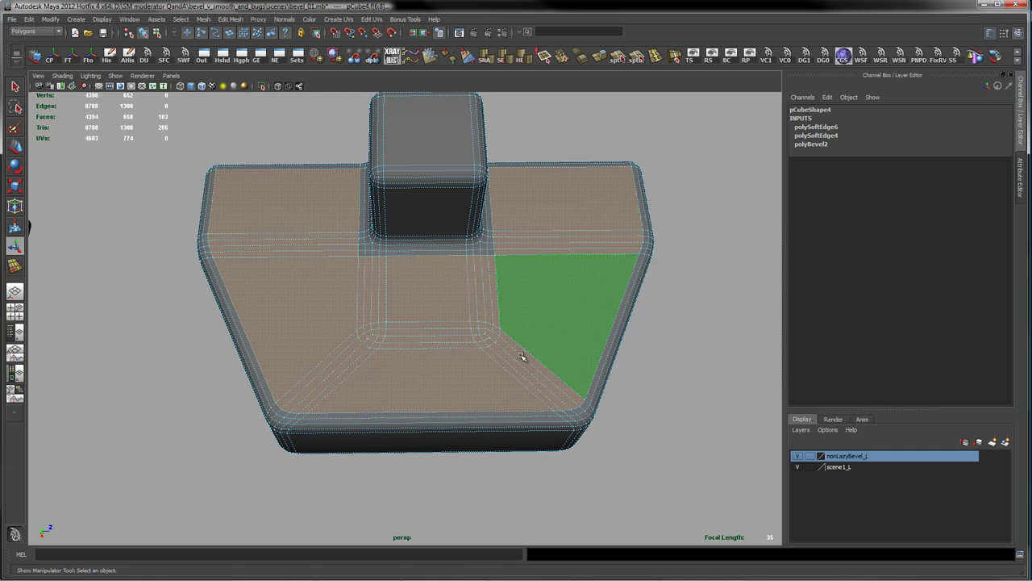
left_click_drag(556, 363, 559, 335, "alt")
middle_click_drag(517, 374, 594, 116, "alt")
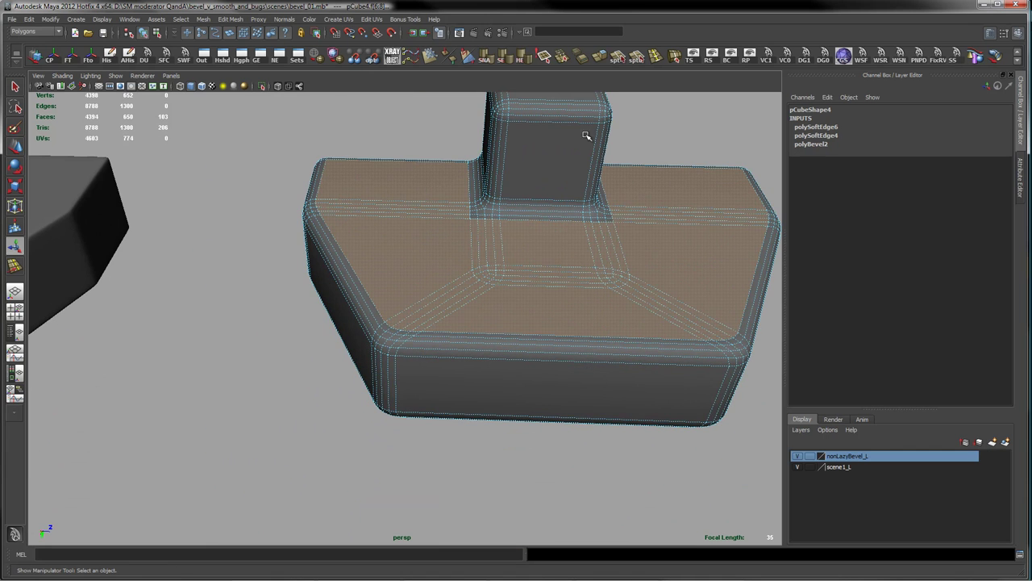
Add the flat faces of the upright block and the base's outer sides to the face selection.
left_click(562, 164, "shift")
left_click_drag(561, 163, 645, 261, "alt")
left_click(560, 258, "shift")
left_click_drag(487, 287, 347, 237, "alt")
left_click(371, 304, "shift")
left_click_drag(372, 304, 401, 160, "alt")
left_click(450, 180, "shift")
left_click_drag(467, 283, 339, 250, "alt")
left_click(487, 347, "shift")
left_click_drag(487, 346, 293, 339, "alt")
Add the base's remaining flat side faces to the selection and harden the edges bordering the selected faces.
middle_click_drag(293, 340, 827, 298, "alt")
left_click_drag(828, 298, 558, 267, "alt")
left_click(557, 265, "shift")
middle_click_drag(363, 266, 701, 265, "alt")
left_click_drag(701, 265, 355, 283, "alt")
right_click_drag(355, 283, 718, 285, "alt")
middle_click_drag(719, 286, 260, 238, "alt")
left_click_drag(260, 237, 316, 269, "alt")
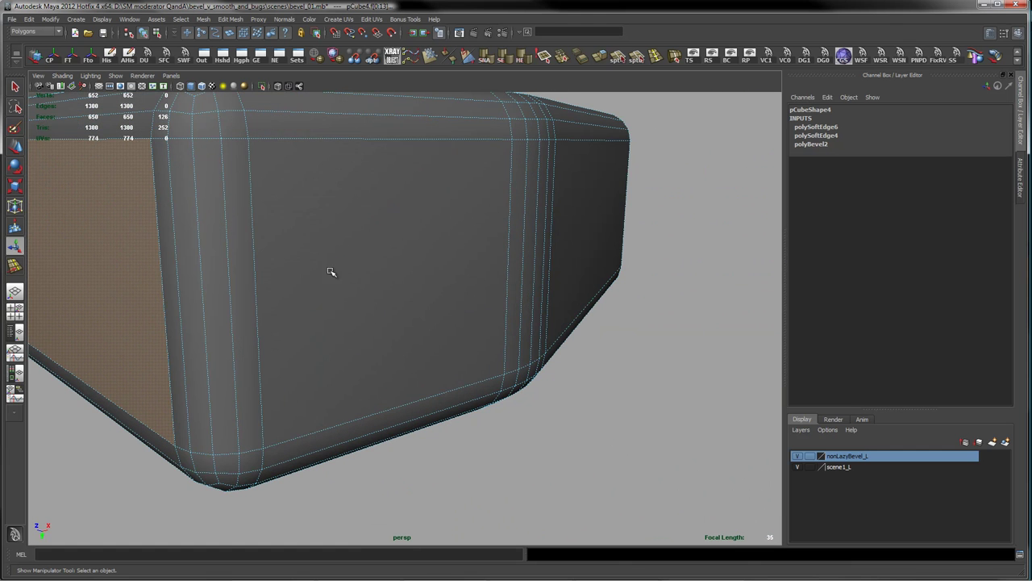
left_click(573, 222, "shift")
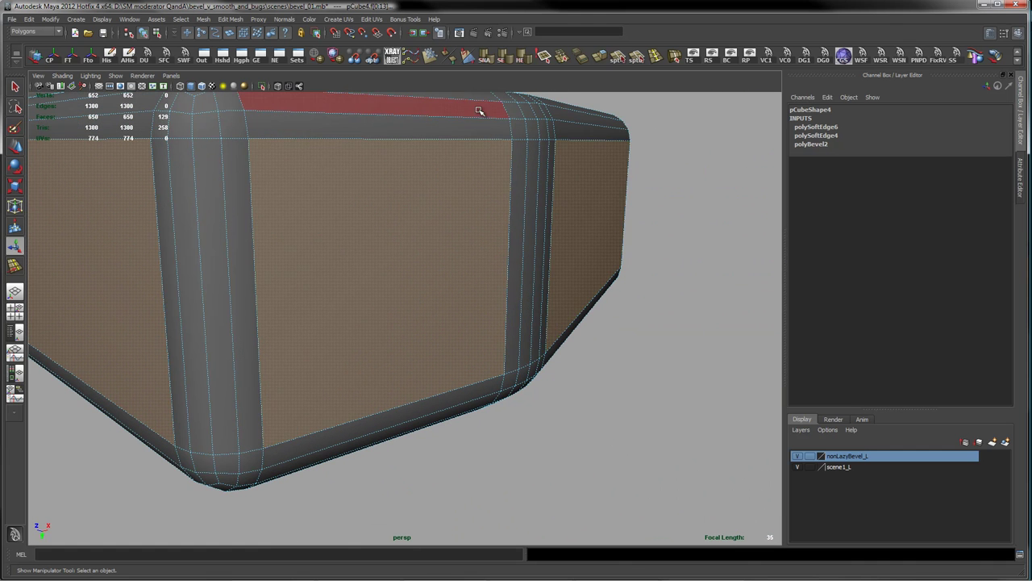
left_click(522, 55)
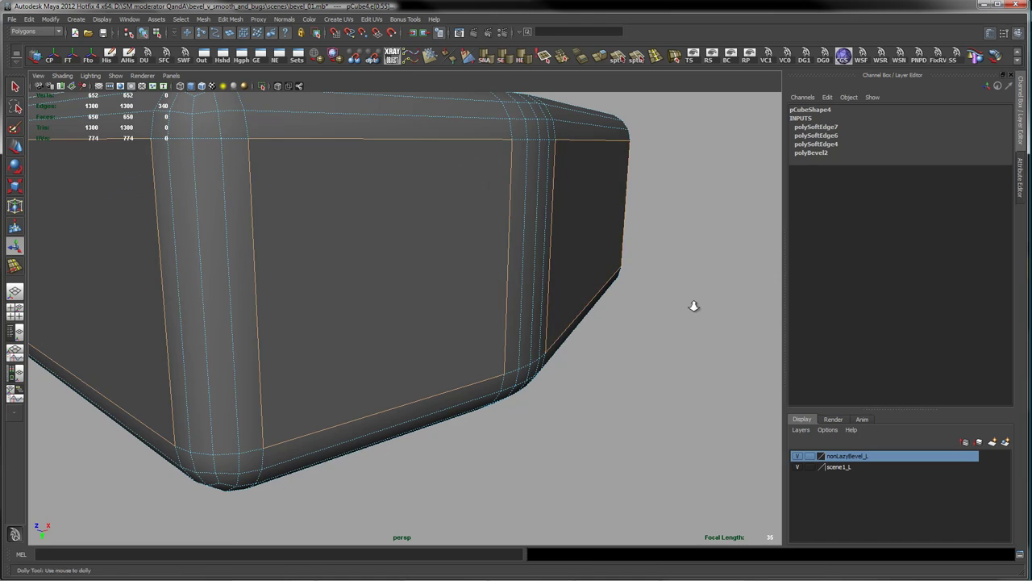
Clear the edge selection and return the fourth model to object mode.
right_click_drag(705, 306, 539, 279, "alt")
left_click_drag(539, 279, 518, 292, "alt")
left_click(541, 313)
left_click_drag(585, 314, 504, 342, "alt")
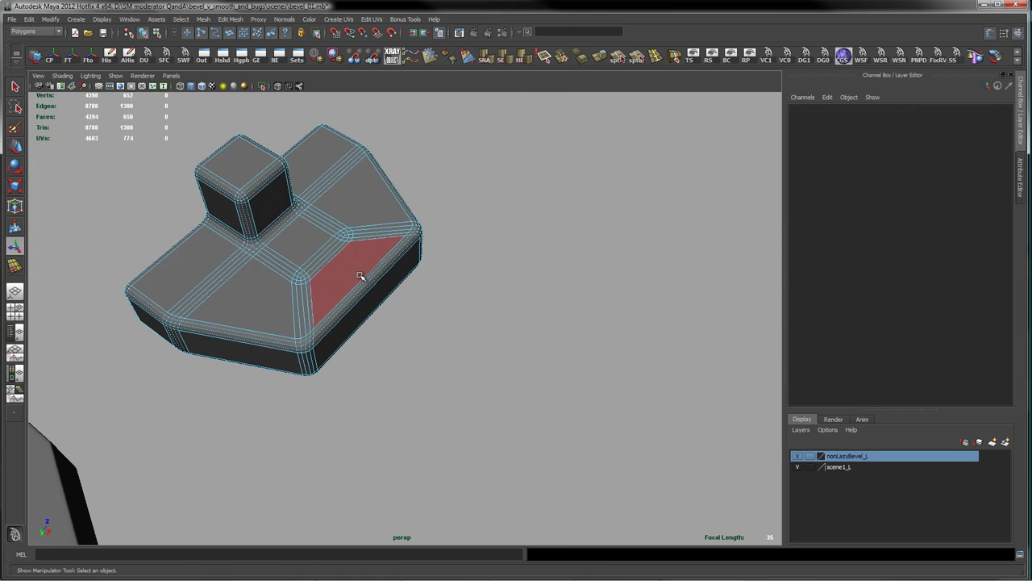
right_click(354, 275)
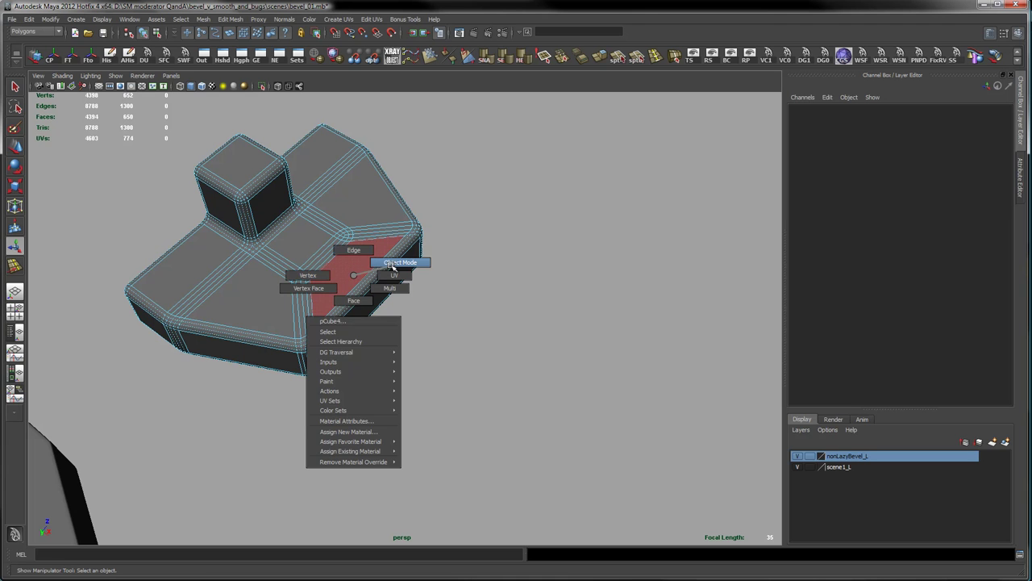
left_click(395, 263)
Examine the shading along the base's rounded corners unselected, and compare it with the selected model's wireframe.
left_click_drag(471, 341, 486, 318, "alt")
middle_click_drag(474, 270, 612, 336, "alt")
right_click_drag(611, 336, 658, 327, "alt")
left_click_drag(658, 327, 610, 296, "alt")
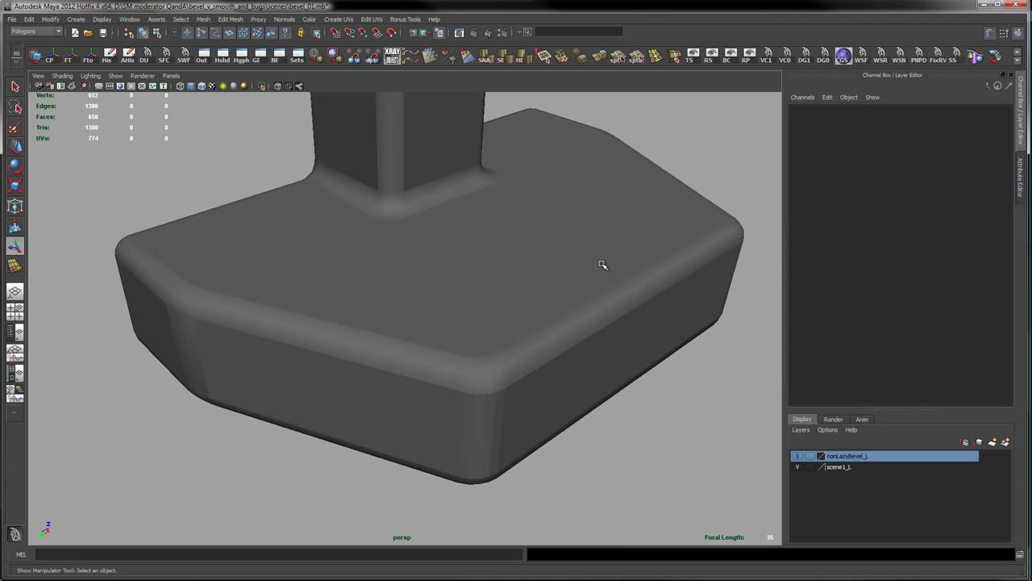
left_click_drag(490, 362, 505, 355, "alt")
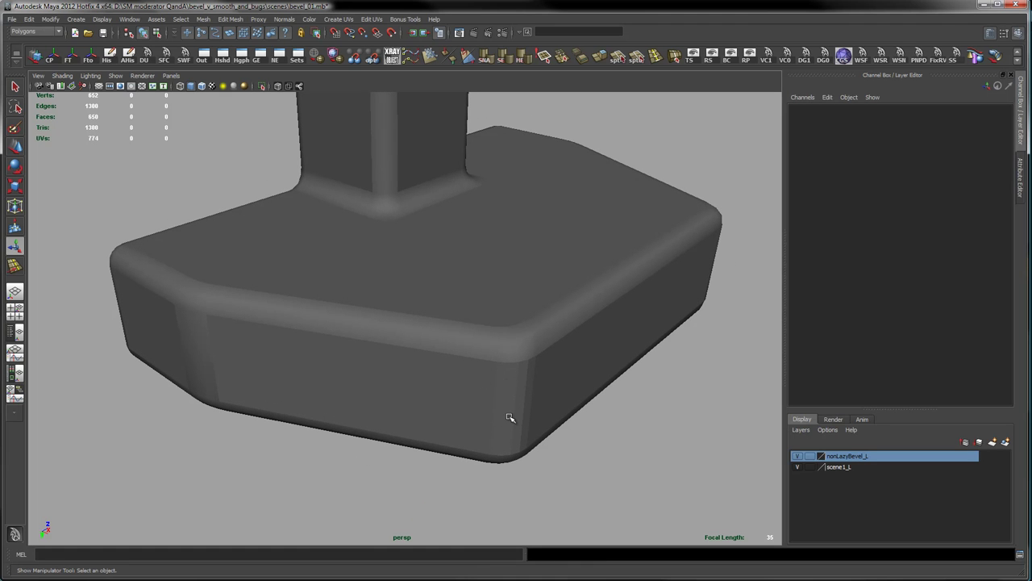
left_click(526, 409)
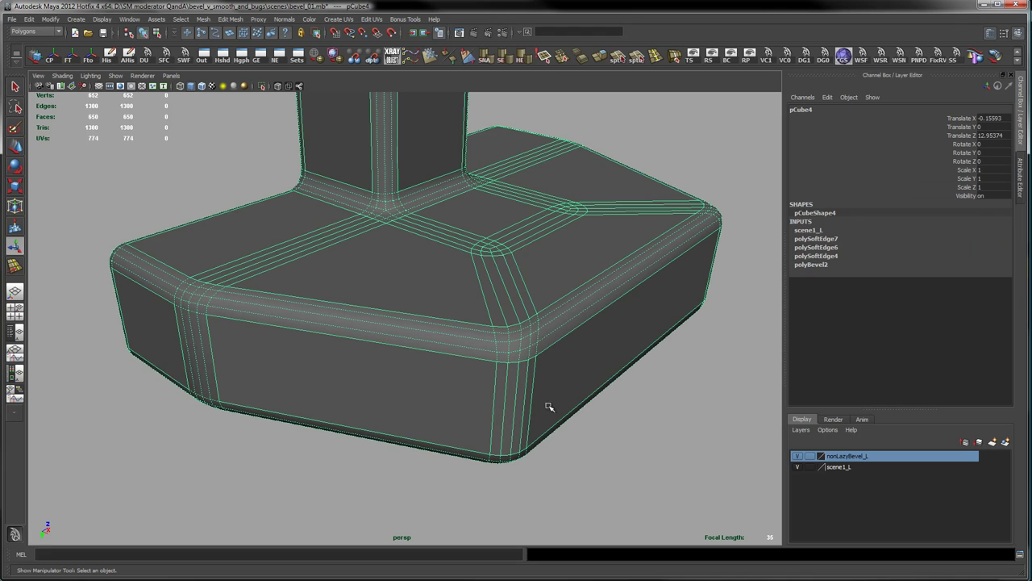
left_click_drag(547, 407, 576, 346, "alt")
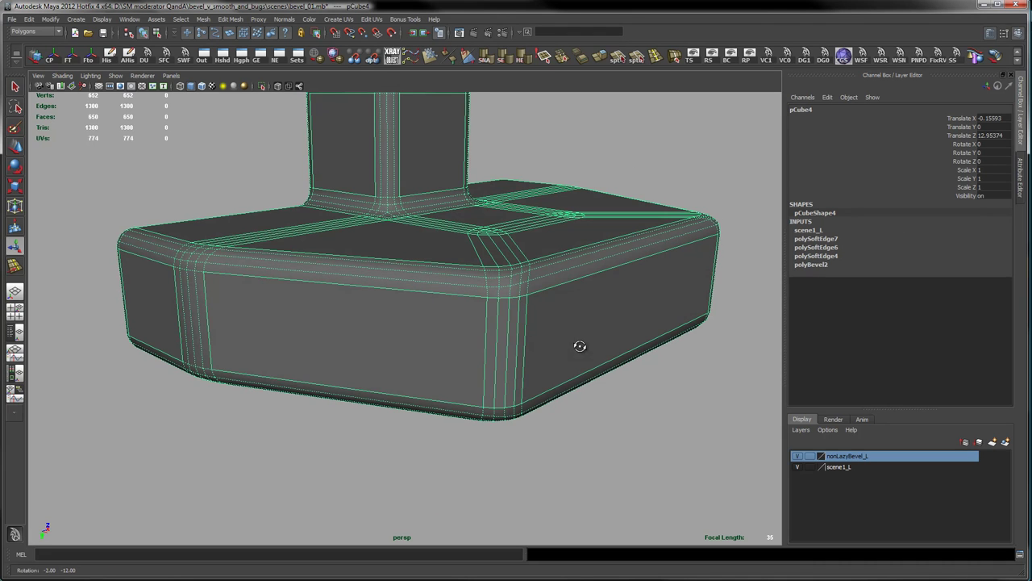
Inspect the vertical edges of the base's front corner, and compare the model with and without smooth mesh preview.
right_click_drag(494, 343, 491, 340)
left_click(518, 346)
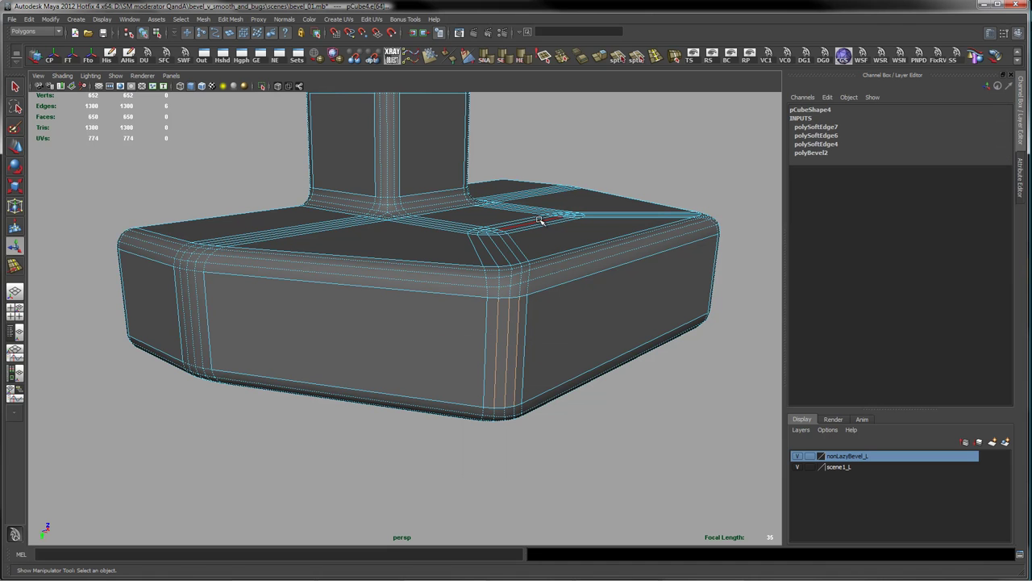
left_click(655, 432)
right_click_drag(567, 341, 601, 327)
key("3")
left_click_drag(629, 419, 630, 372, "alt")
key("1")
Select the short edges across the base's front corner, soften them, and return the model to object mode.
right_click_drag(562, 335, 573, 304)
double_click(573, 303)
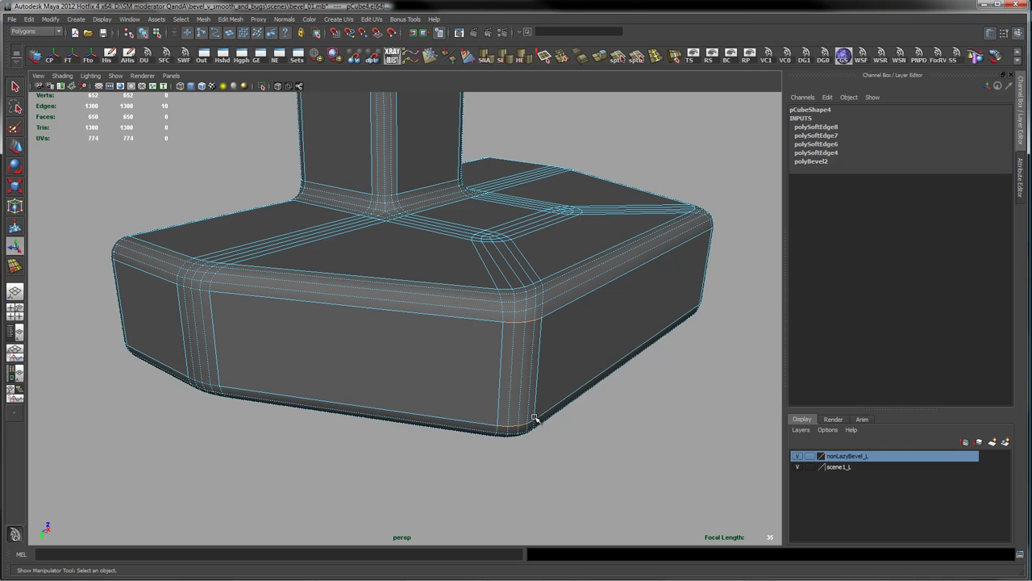
left_click(530, 422, "shift")
left_click(504, 58)
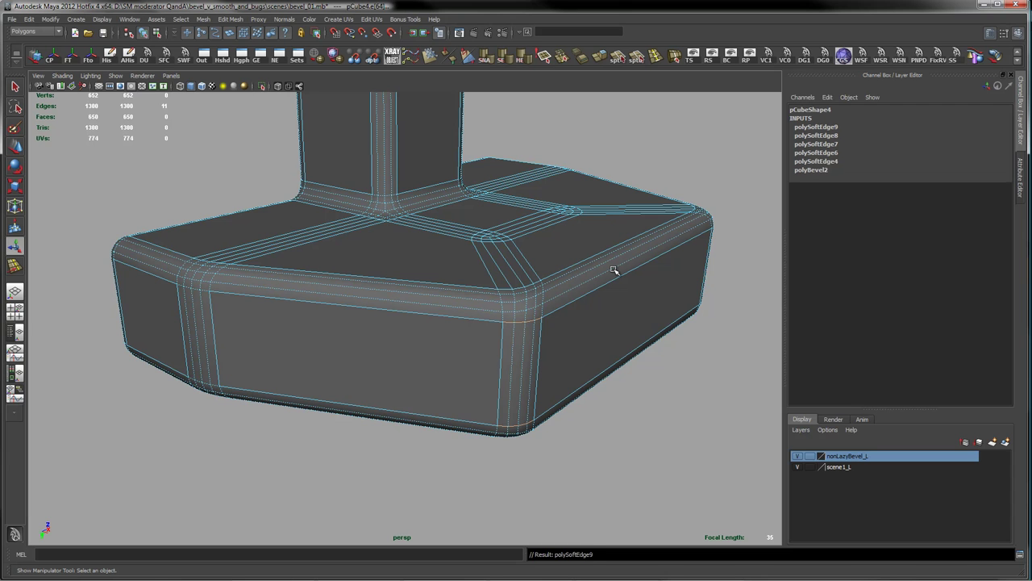
left_click(677, 381)
right_click_drag(617, 321, 668, 307)
left_click_drag(724, 414, 615, 376, "alt")
Reduce the fourth model's polyBevel2 offset to 0.2.
left_click(589, 323)
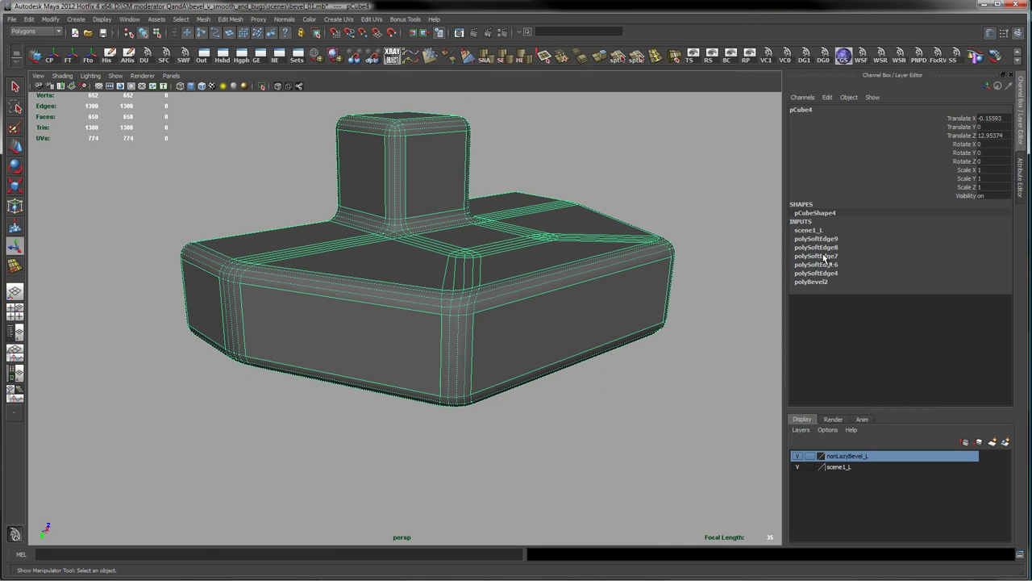
double_click(829, 281)
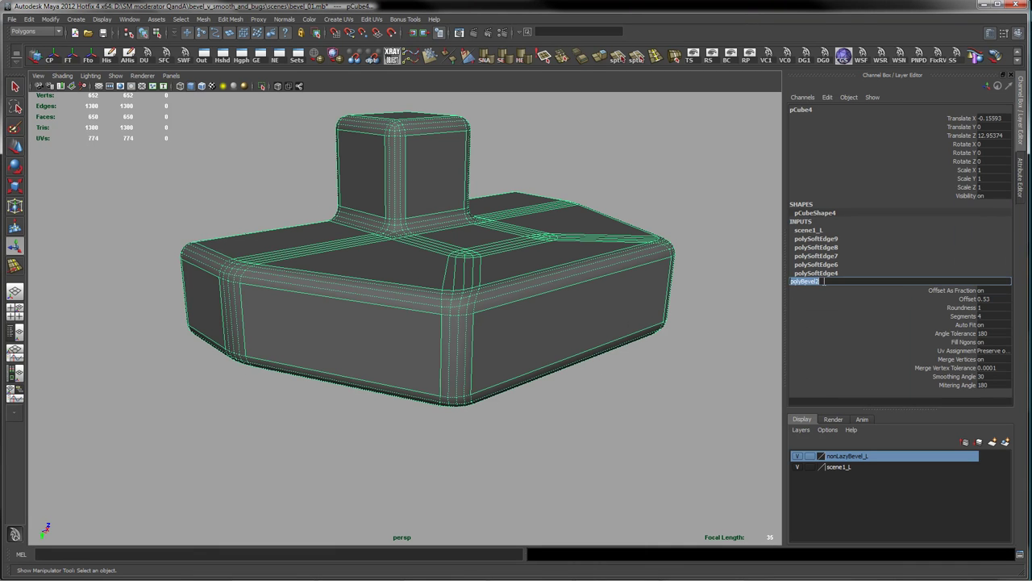
left_click(971, 300)
middle_click_drag(666, 346, 644, 348)
left_click(644, 348)
left_click_drag(600, 380, 632, 361, "alt")
left_click_drag(628, 361, 746, 327)
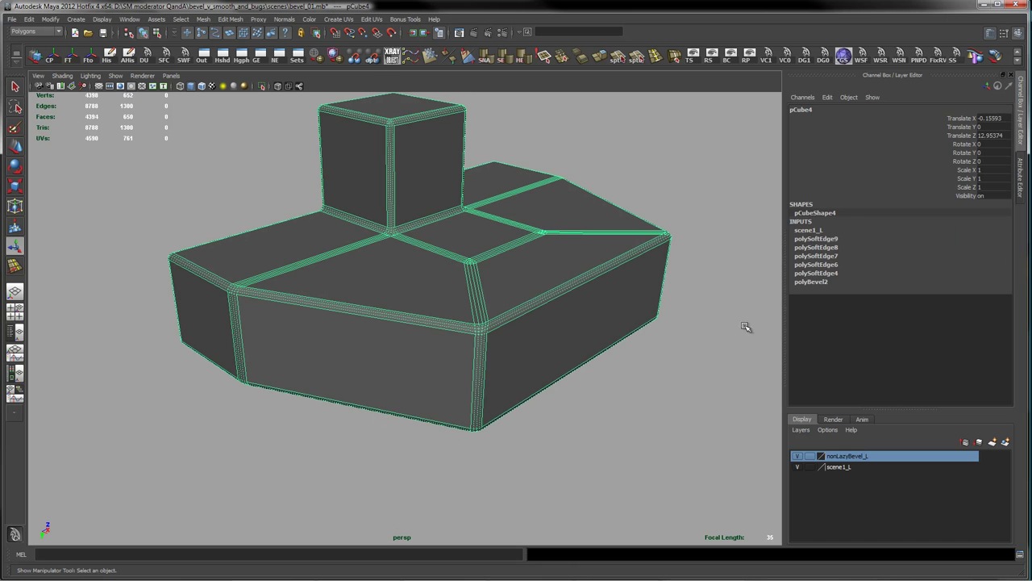
Set the fourth model's polyBevel2 segments to 2.
left_click(836, 274)
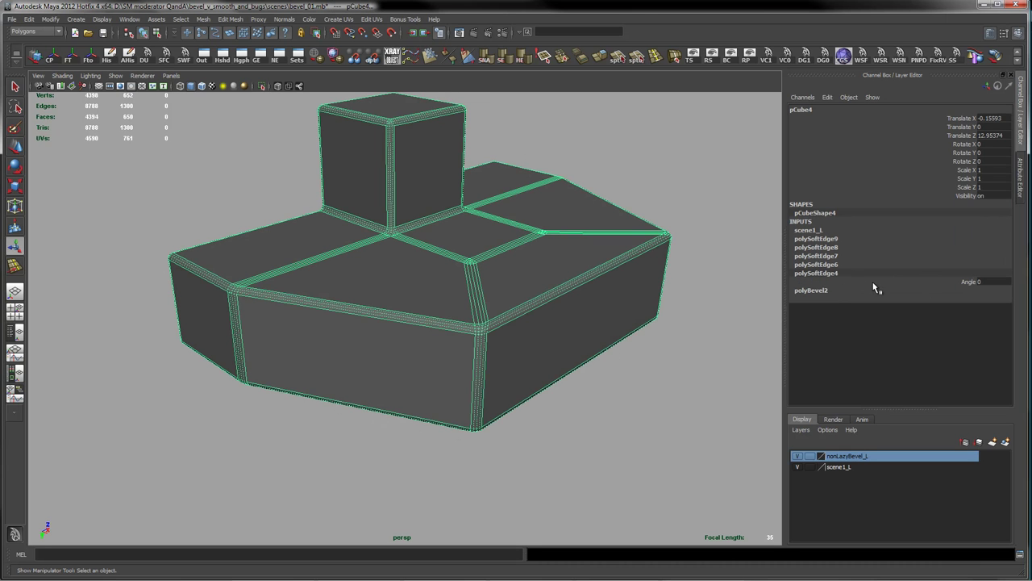
left_click(829, 291)
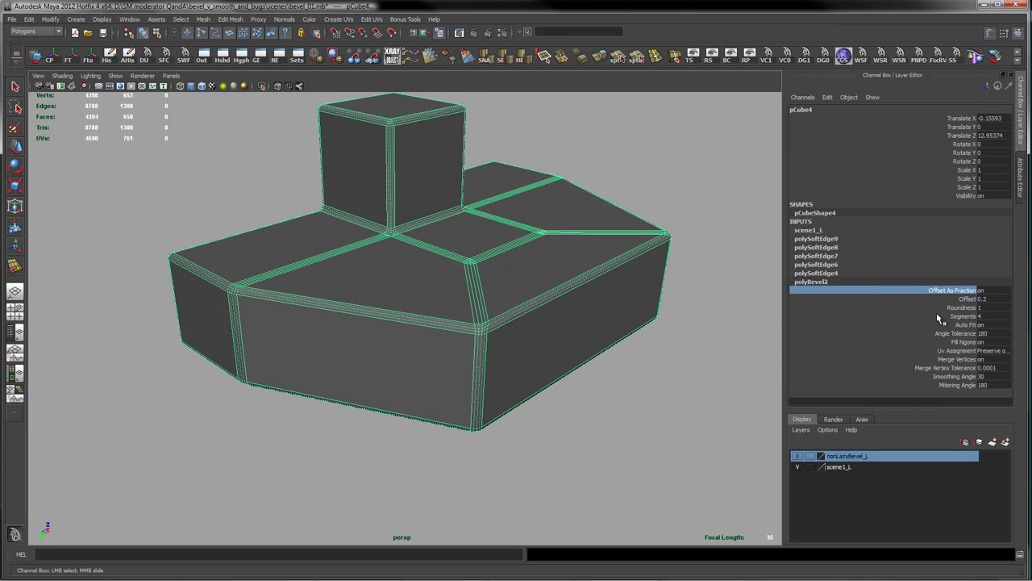
double_click(994, 316)
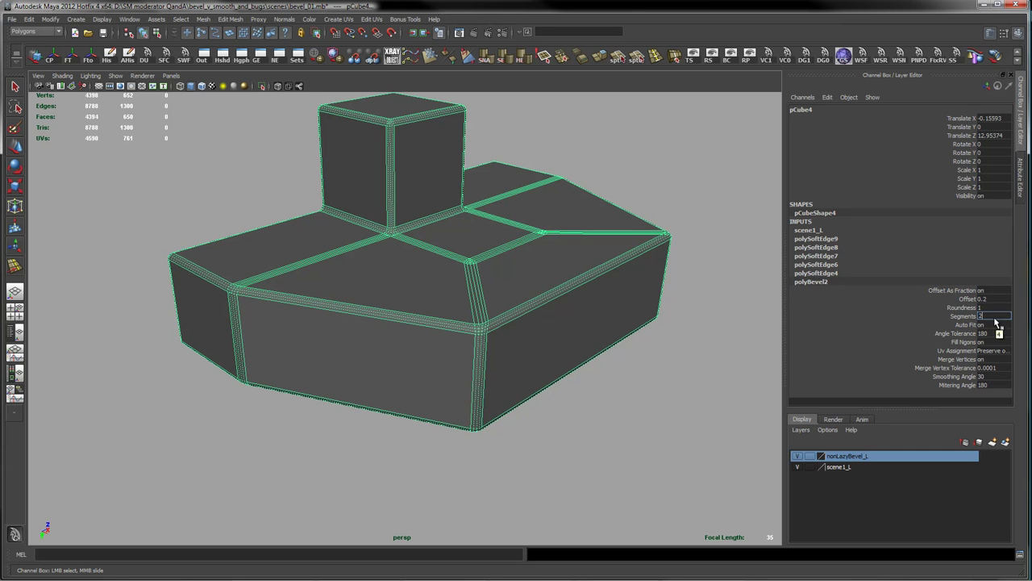
key("Return")
Examine the narrower two-segment bevel's shading on the base's top, and compare it with the wireframe.
right_click_drag(544, 315, 450, 298, "alt")
left_click_drag(454, 380, 475, 375, "alt")
left_click(517, 416)
right_click_drag(383, 378, 767, 360, "alt")
left_click_drag(776, 347, 657, 368, "alt")
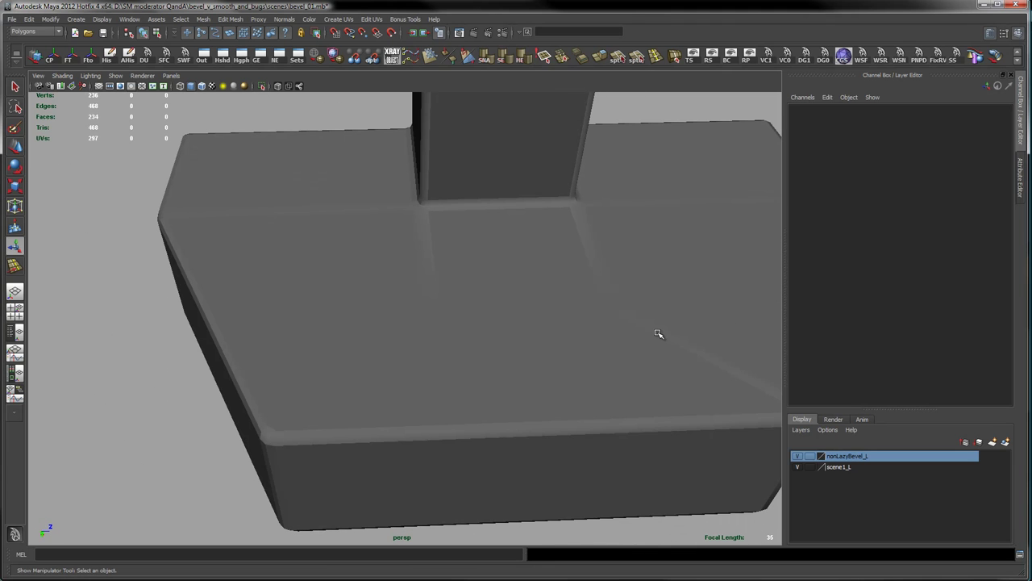
right_click_drag(657, 334, 608, 321)
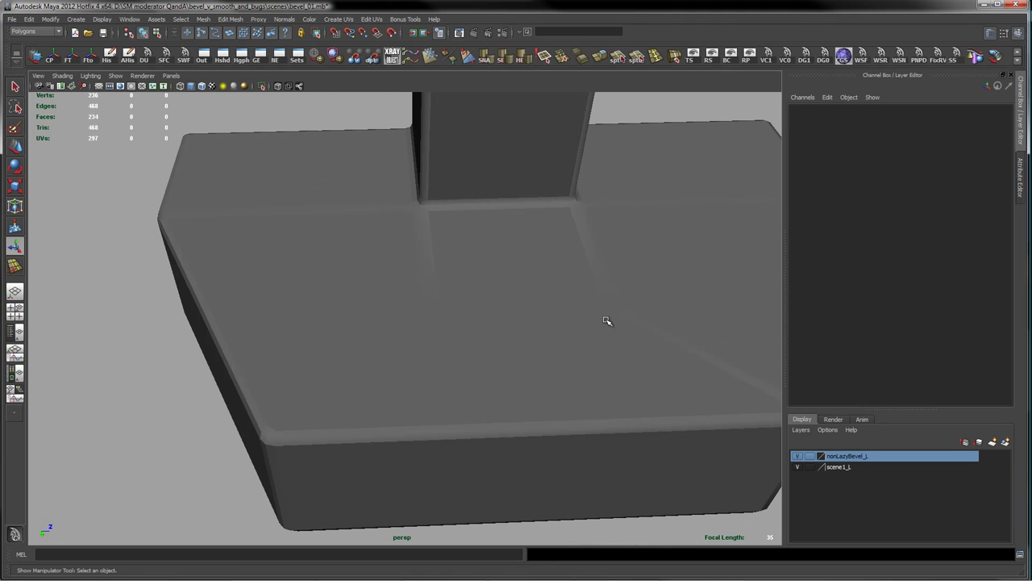
left_click_drag(568, 355, 576, 340, "alt")
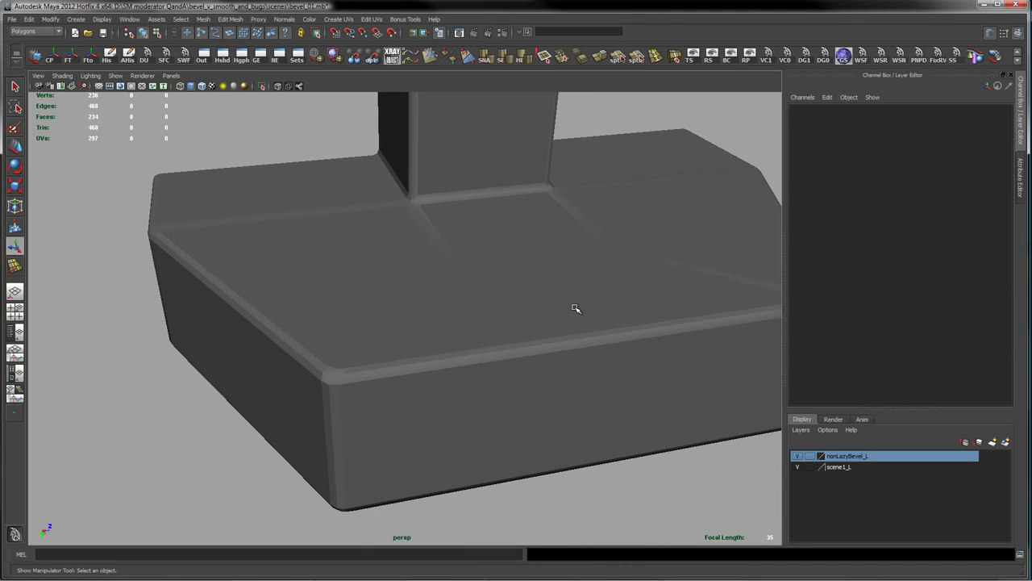
left_click(575, 308)
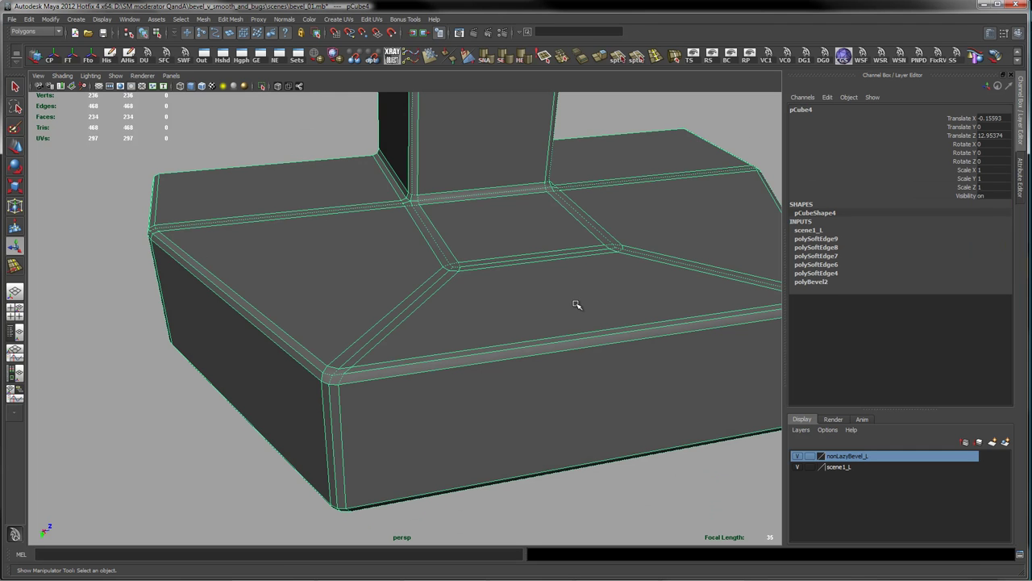
Apply uniform edge hardness to the whole fourth model and deselect it.
left_click_drag(616, 266, 587, 213, "alt")
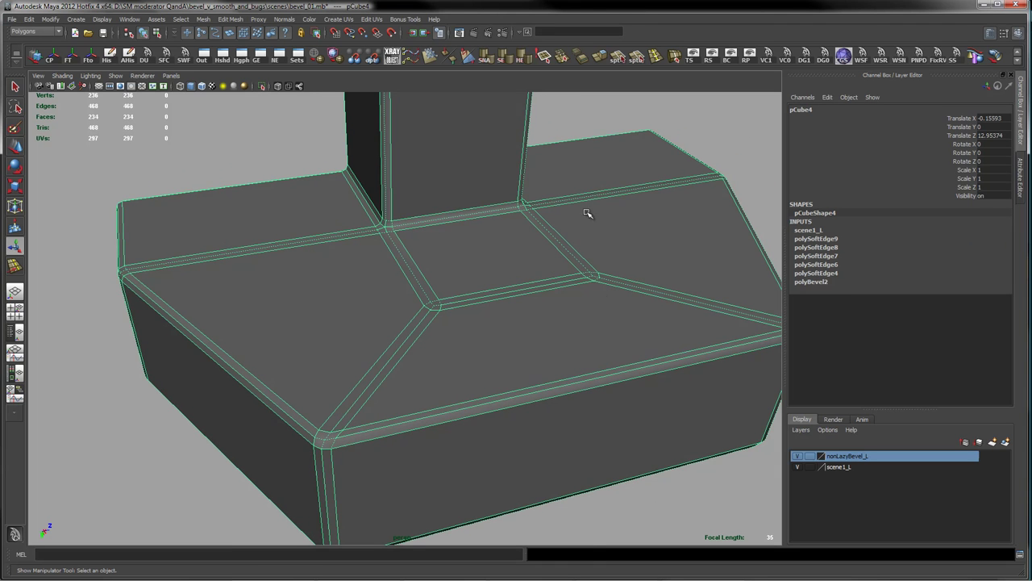
left_click(523, 58)
left_click(739, 150)
Compare the shading of the fourth model's two-segment bevel with the other models in the row.
scroll(648, 251, "down", 5)
left_click_drag(648, 251, 554, 261, "alt")
right_click_drag(438, 274, 535, 272, "alt")
left_click_drag(539, 272, 541, 252, "alt")
right_click_drag(539, 255, 382, 283, "alt")
left_click_drag(426, 259, 446, 283, "alt")
right_click_drag(446, 283, 449, 288, "alt")
left_click_drag(449, 288, 339, 315, "alt")
right_click_drag(339, 315, 479, 322, "alt")
left_click_drag(479, 321, 487, 367, "alt")
left_click(473, 304)
left_click_drag(431, 383, 580, 322, "alt")
right_click_drag(579, 322, 282, 311, "alt")
middle_click_drag(282, 311, 630, 234, "alt")
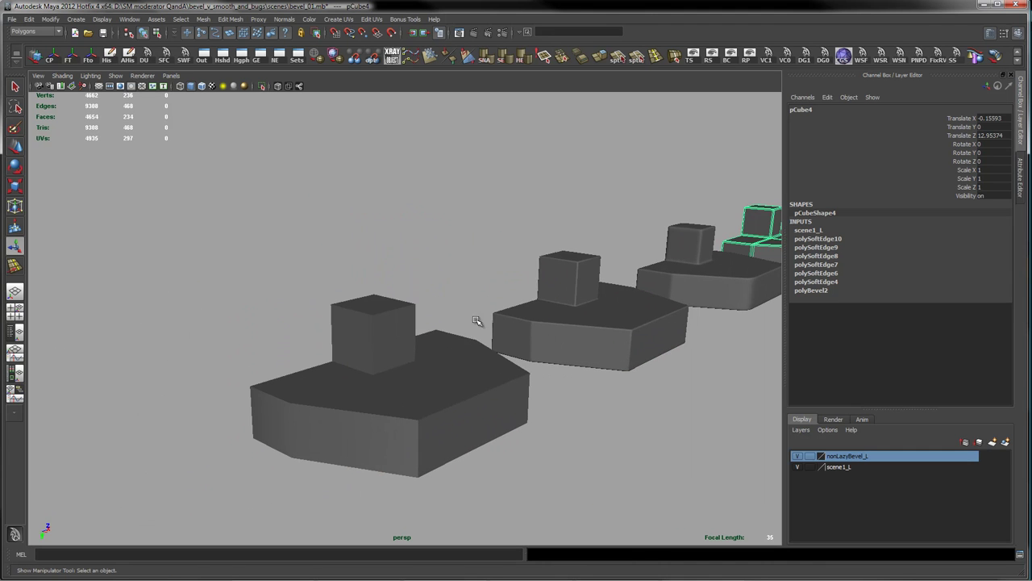
Duplicate the original unbevelled model and move the copy along Y to about -6.79.
left_click(423, 367)
key("ctrl+d")
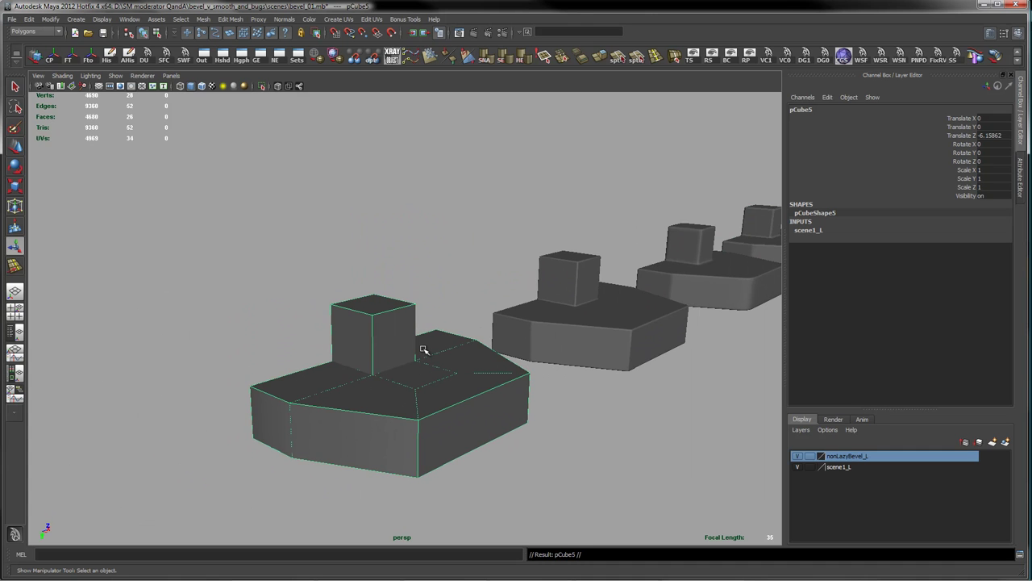
key("w")
left_click_drag(375, 396, 362, 212)
left_click_drag(528, 266, 560, 258, "alt")
right_click_drag(560, 259, 495, 251, "alt")
left_click_drag(496, 251, 498, 252, "alt")
left_click_drag(379, 260, 380, 232)
middle_click_drag(484, 185, 486, 387, "alt")
left_click_drag(383, 456, 384, 321)
left_click_drag(462, 343, 467, 341, "alt")
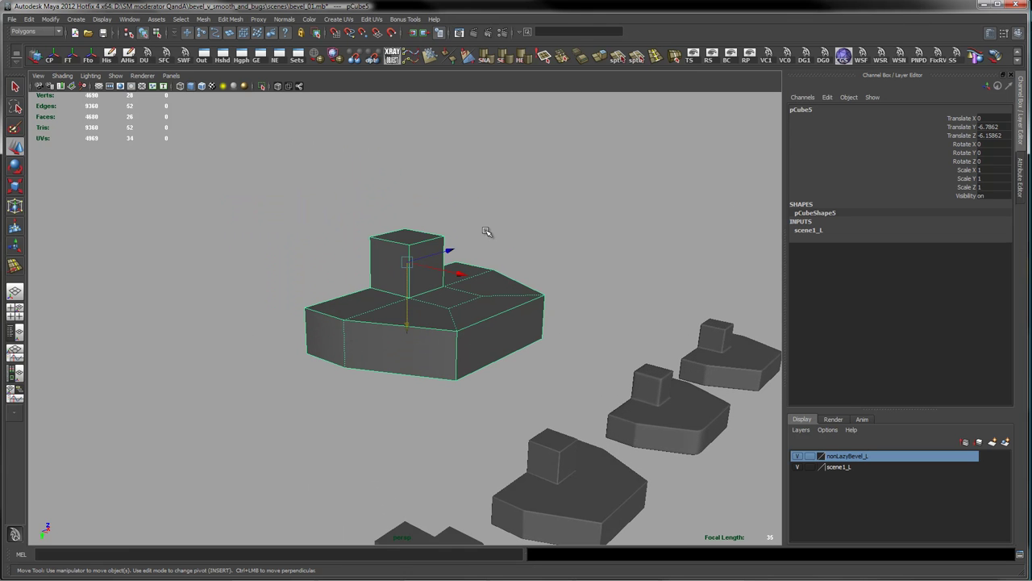
Select the edges of the upright block on the copy, including those where it meets the base.
right_click_drag(465, 260, 468, 235)
left_click_drag(340, 203, 461, 255)
left_click_drag(536, 240, 525, 226, "alt")
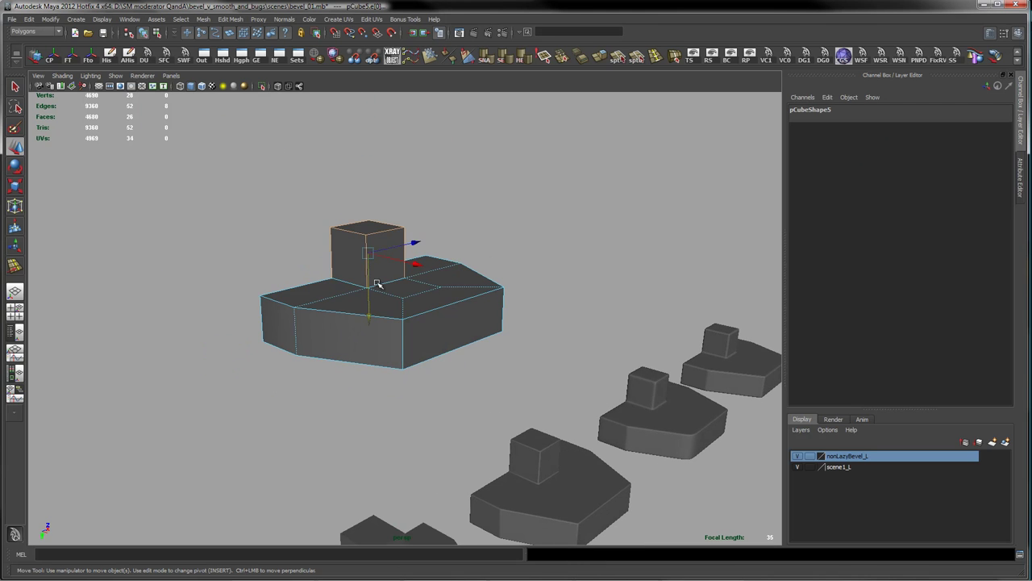
right_click_drag(318, 290, 370, 305, "alt")
left_click_drag(378, 304, 396, 305, "alt")
double_click(413, 299)
left_click_drag(484, 298, 555, 211, "alt")
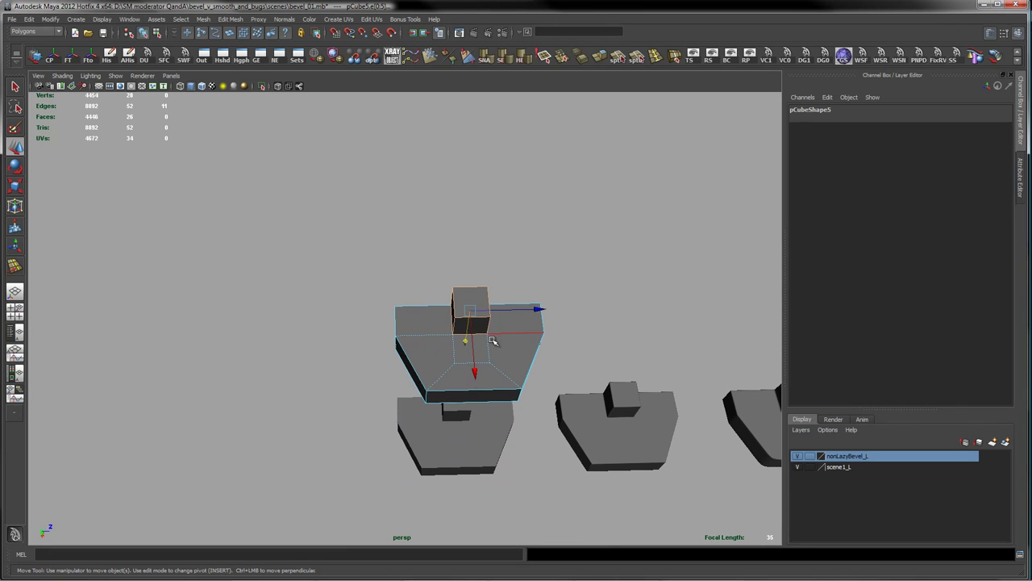
Add the outer edges of the copy's base to the edge selection.
left_click(479, 396, "shift")
left_click_drag(449, 396, 451, 405, "shift")
left_click_drag(429, 361, 432, 360, "shift")
left_click_drag(524, 359, 555, 360, "shift")
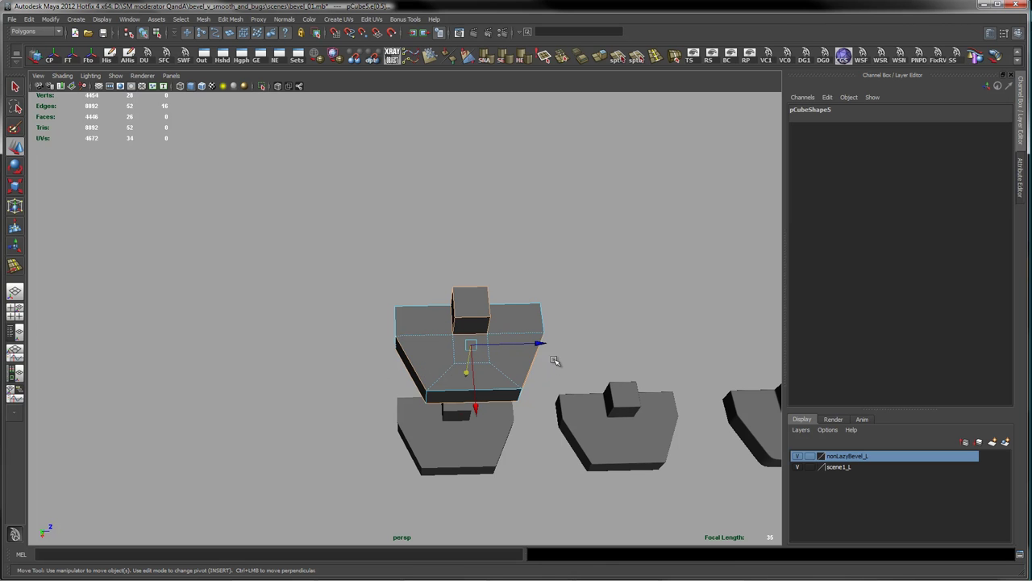
left_click_drag(341, 240, 601, 419, "shift")
left_click_drag(517, 321, 443, 346, "shift")
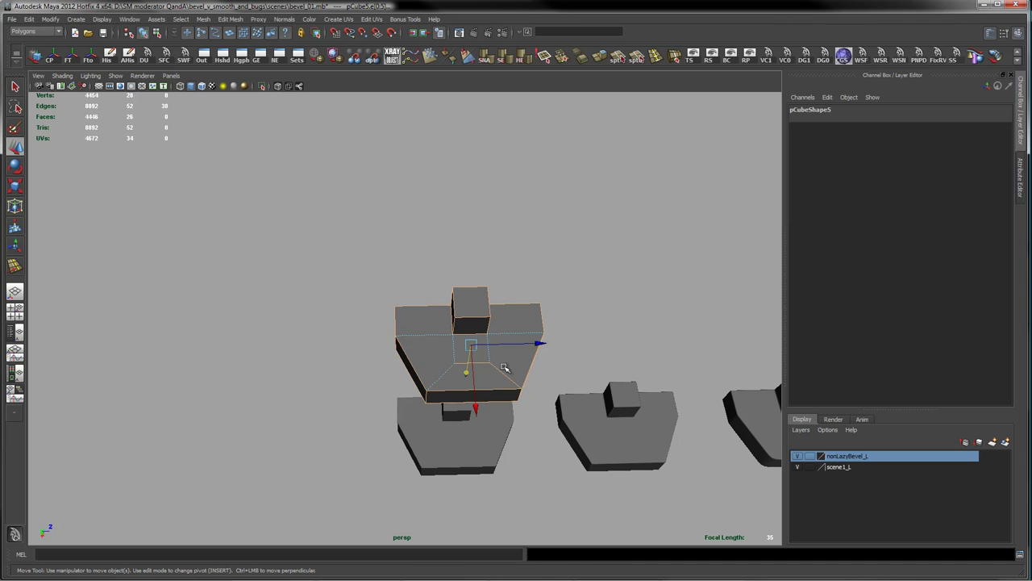
Remove the edges that run across the base's flat faces from the selection, keeping the real corners.
left_click_drag(462, 382, 554, 405, "alt")
right_click_drag(554, 406, 696, 382, "alt")
left_click_drag(695, 383, 509, 435, "alt")
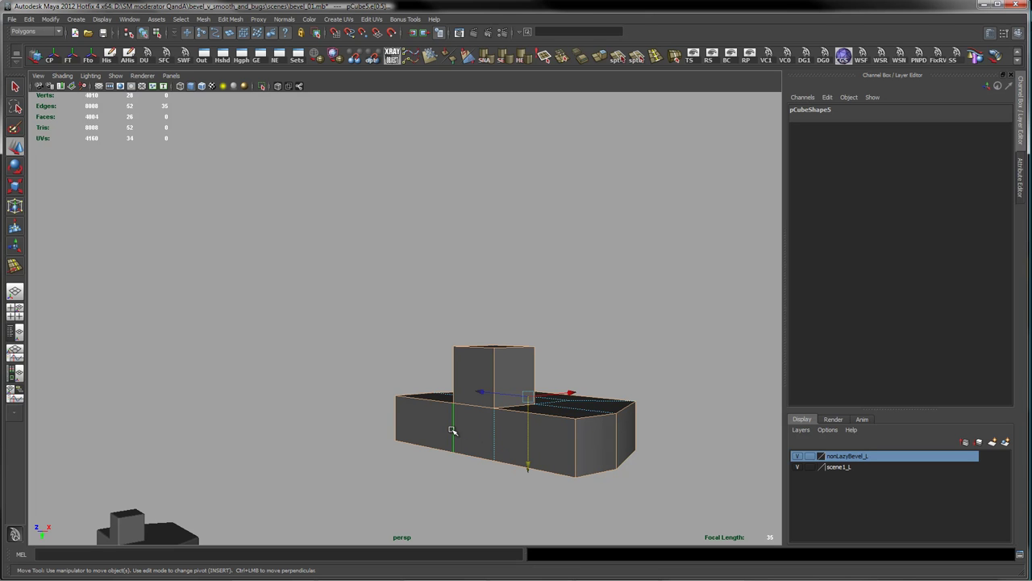
left_click_drag(601, 382, 500, 436, "alt")
right_click_drag(475, 431, 487, 382, "alt")
middle_click_drag(487, 382, 484, 206, "alt")
left_click_drag(484, 206, 531, 320, "alt")
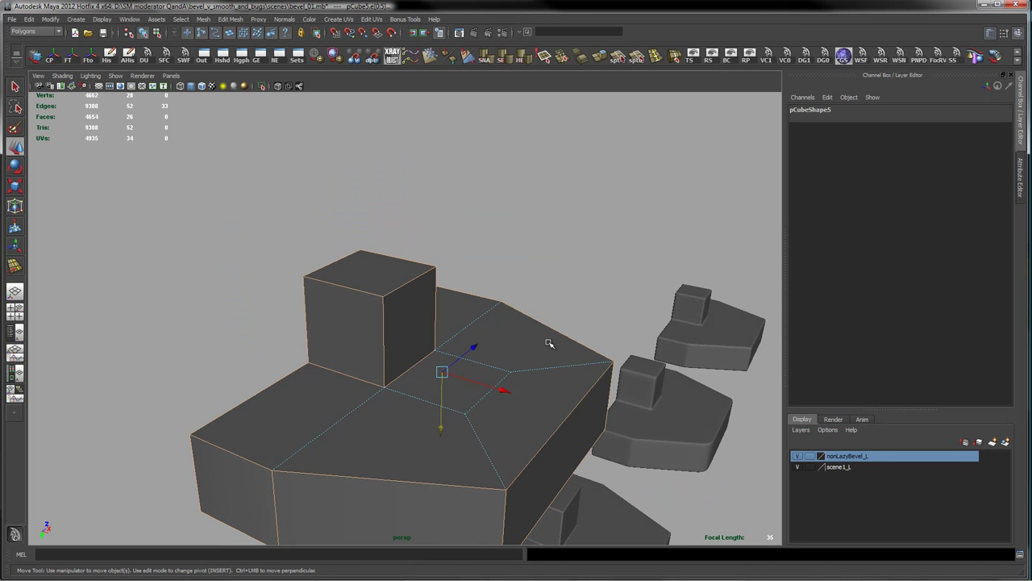
Bevel the selected edges of the copy with an offset of 0.04.
right_click_drag(548, 343, 602, 345, "shift")
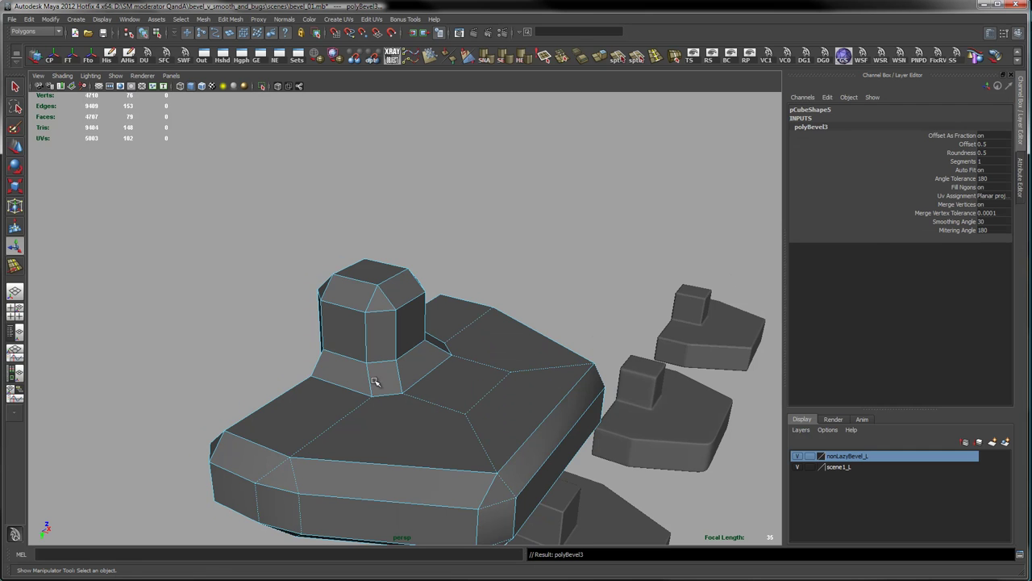
left_click(965, 161)
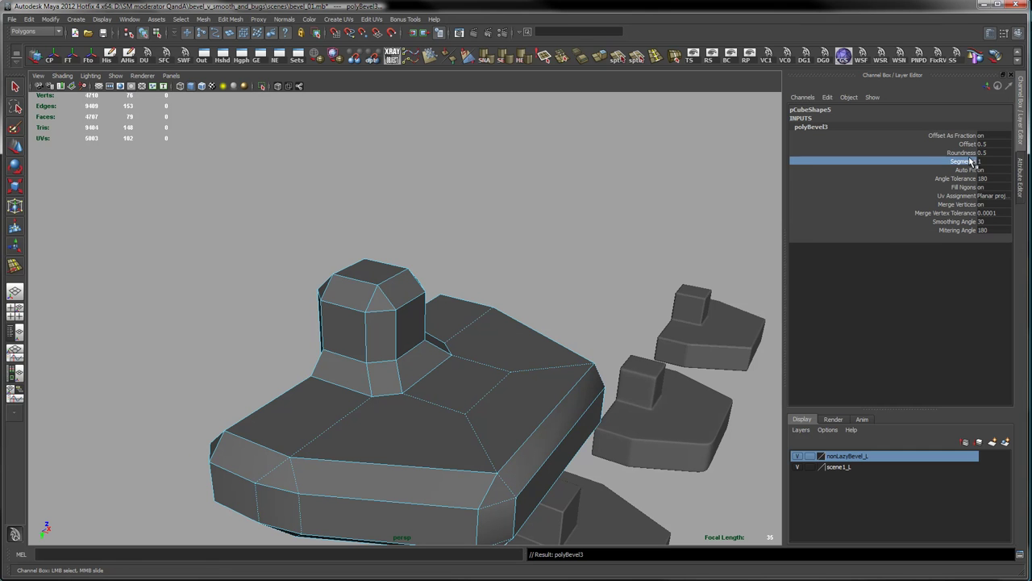
left_click(974, 144)
middle_click_drag(690, 267, 661, 270)
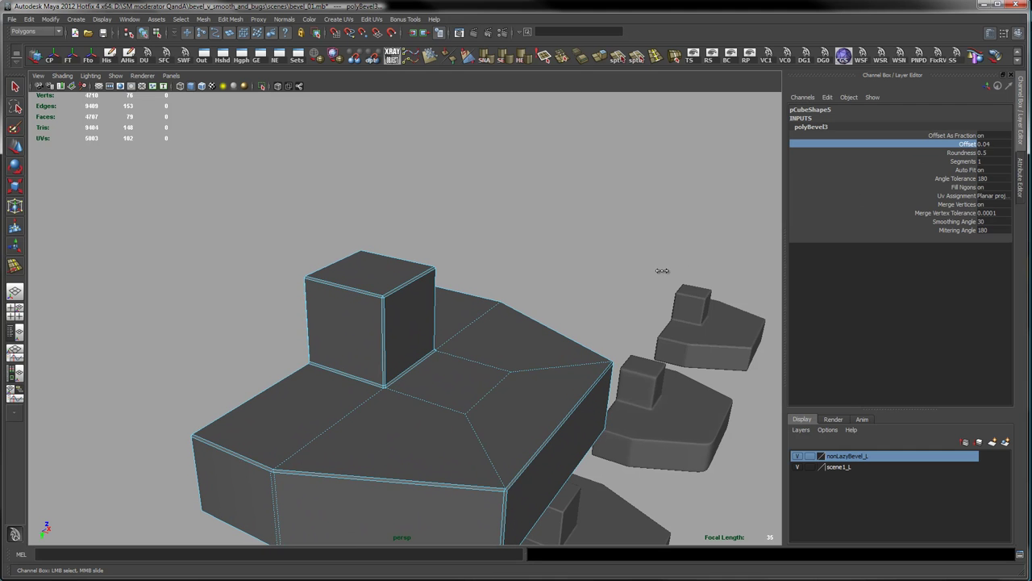
Return the bevelled copy to object mode, apply uniform edge hardness to the whole mesh, and deselect it.
left_click(611, 282)
right_click_drag(636, 350, 508, 317, "alt")
left_click(548, 298)
mouse_move(557, 328)
left_mouse_down("alt")
mouse_move(584, 342)
mouse_move(486, 363)
mouse_move(549, 330)
mouse_move(412, 331)
mouse_move(371, 306)
mouse_move(427, 291)
mouse_move(583, 314)
mouse_move(551, 328)
left_mouse_up("alt")
scroll(551, 331, "up", 4)
left_click(514, 369)
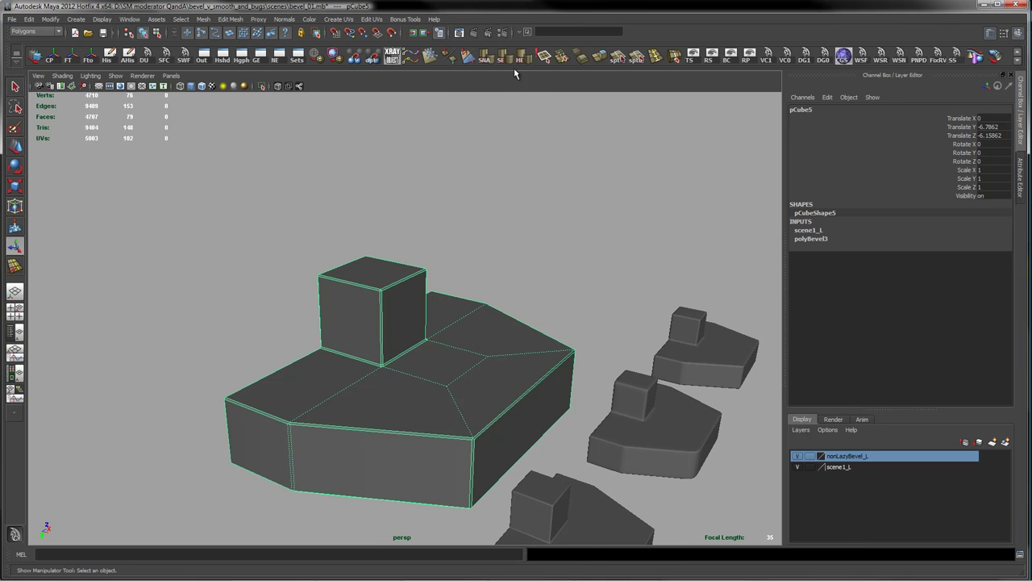
left_click(538, 199)
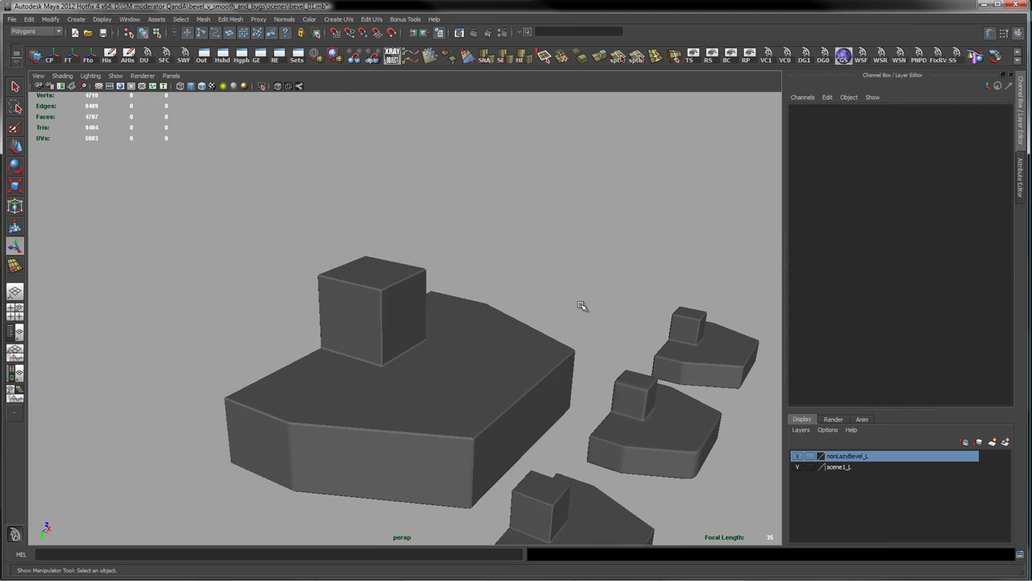
Set the copy's polyBevel3 segments to 2.
left_click_drag(581, 306, 568, 305, "alt")
right_click_drag(590, 315, 355, 355, "alt")
left_click_drag(347, 399, 458, 358, "alt")
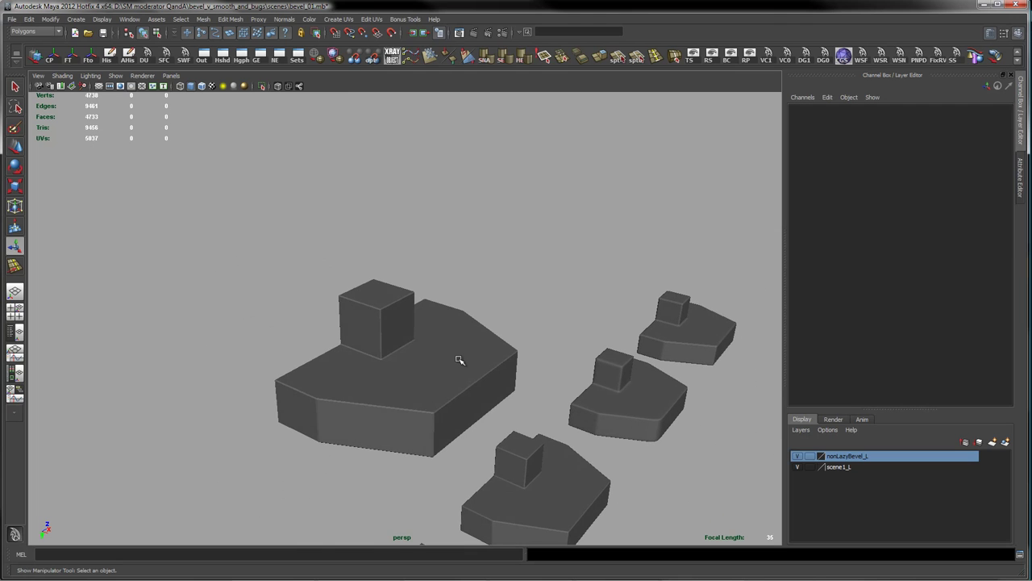
left_click(458, 360)
right_click_drag(389, 377, 844, 316, "alt")
left_click_drag(639, 337, 572, 336, "alt")
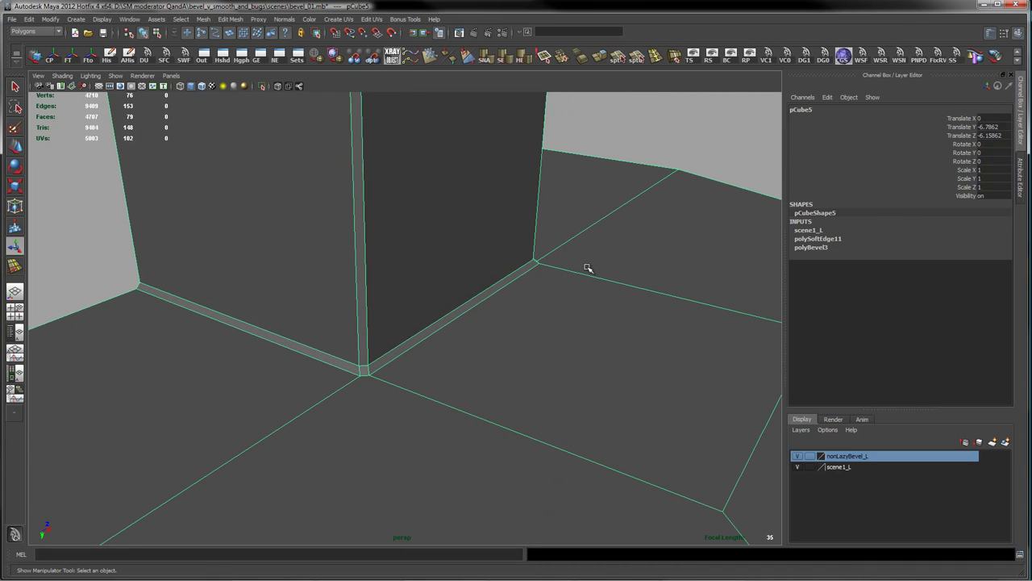
left_click(811, 247)
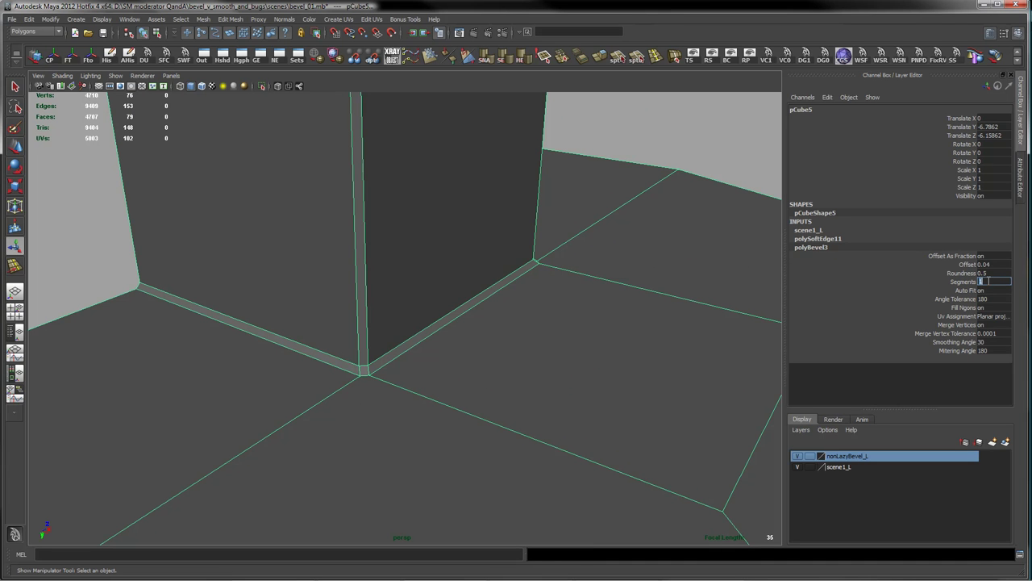
key("Return")
Delete the overlapping face at the corner where the upright block meets the base.
middle_click_drag(575, 380, 540, 352, "alt")
left_click_drag(426, 210, 432, 276, "alt")
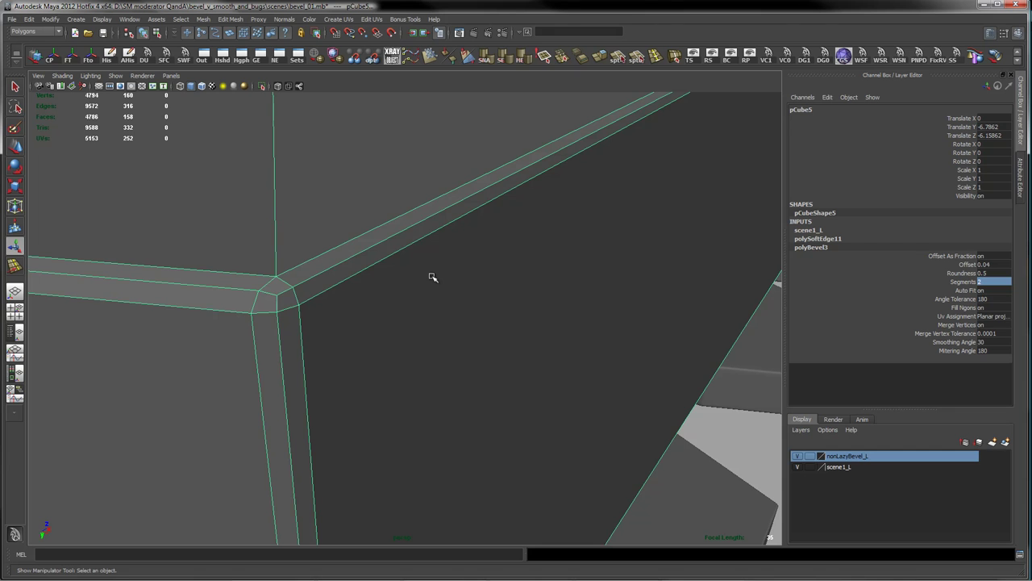
right_click_drag(397, 279, 509, 396, "alt")
mouse_move(585, 387)
middle_mouse_down("alt")
mouse_move(562, 362)
mouse_move(573, 379)
middle_mouse_up("alt")
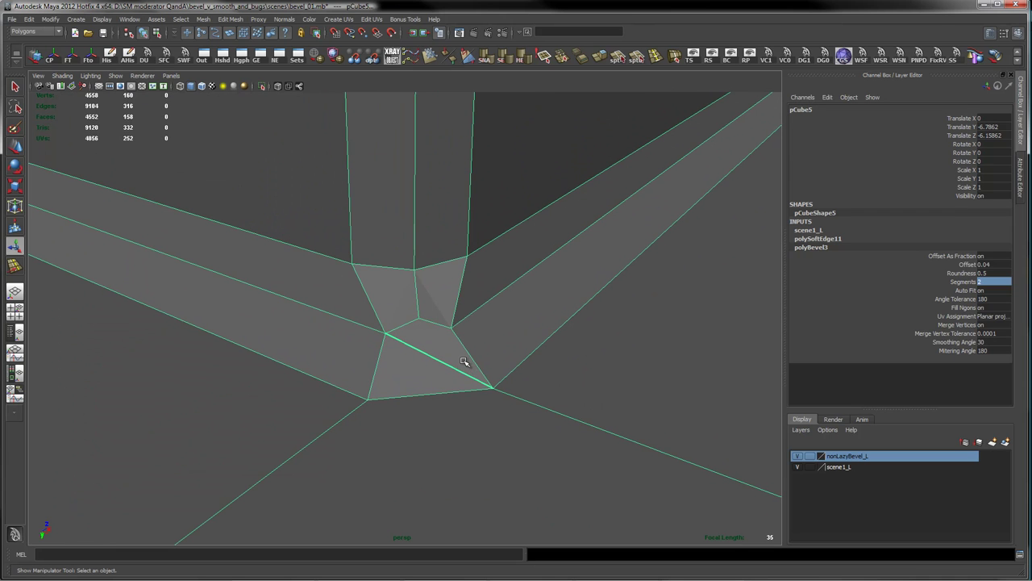
left_click(464, 361)
right_click_drag(443, 362, 437, 371)
left_click(396, 364)
key("ctrl+z")
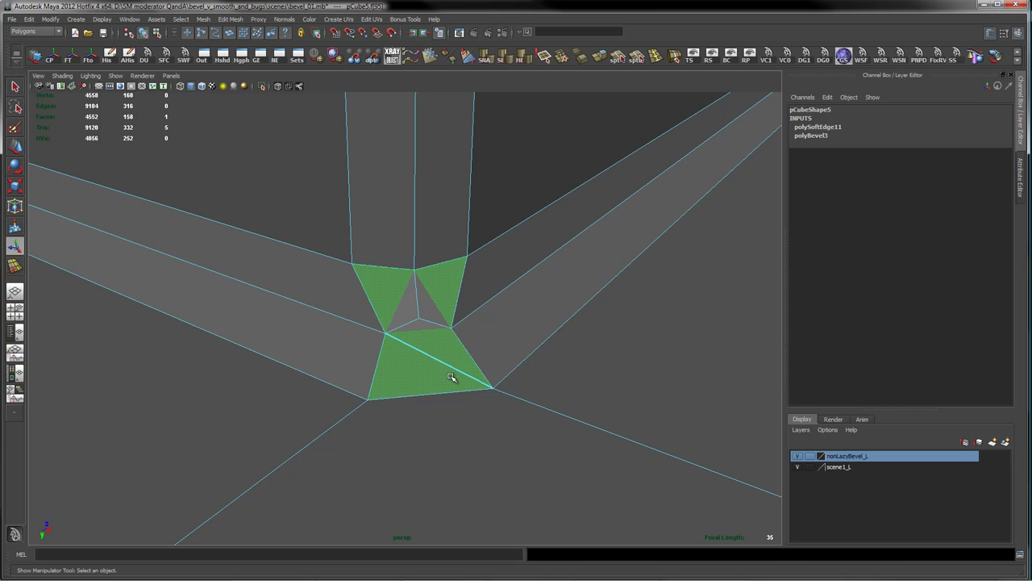
key("Delete")
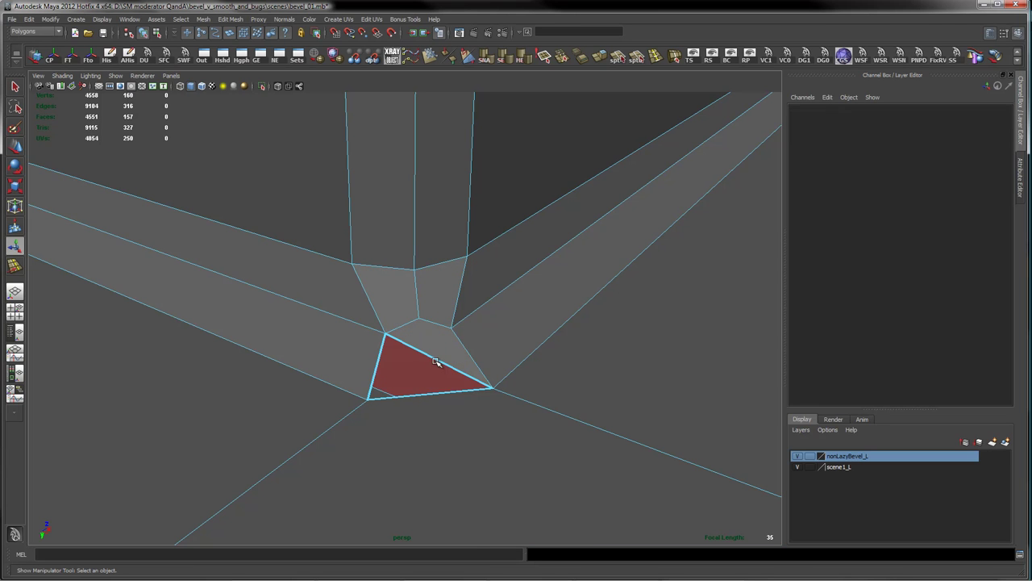
Fill the triangular hole at the block's inner corner using one of its border edges, and clear the selection.
right_click(435, 362)
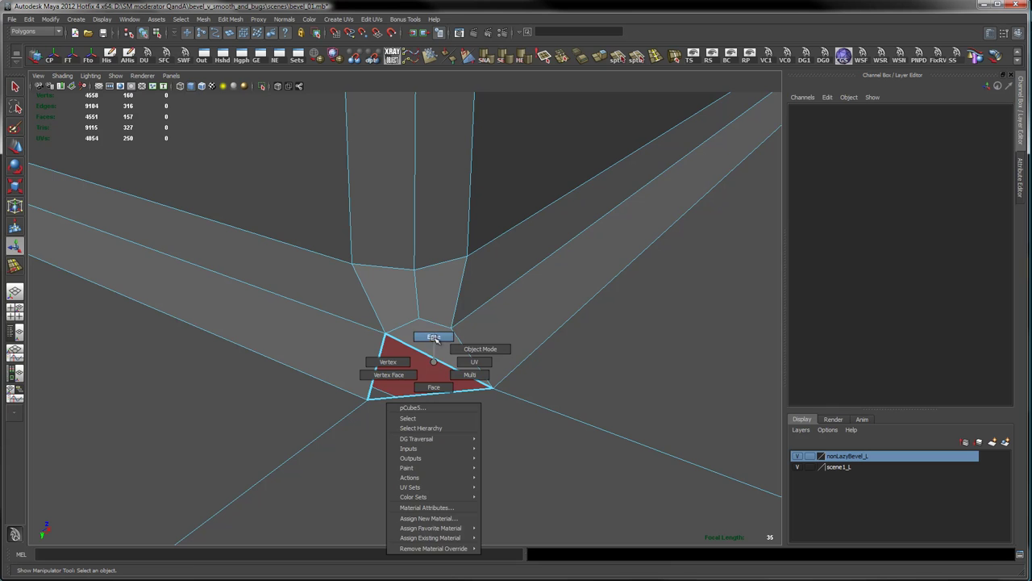
left_click(433, 336)
left_click(428, 354)
right_click(444, 357, "shift")
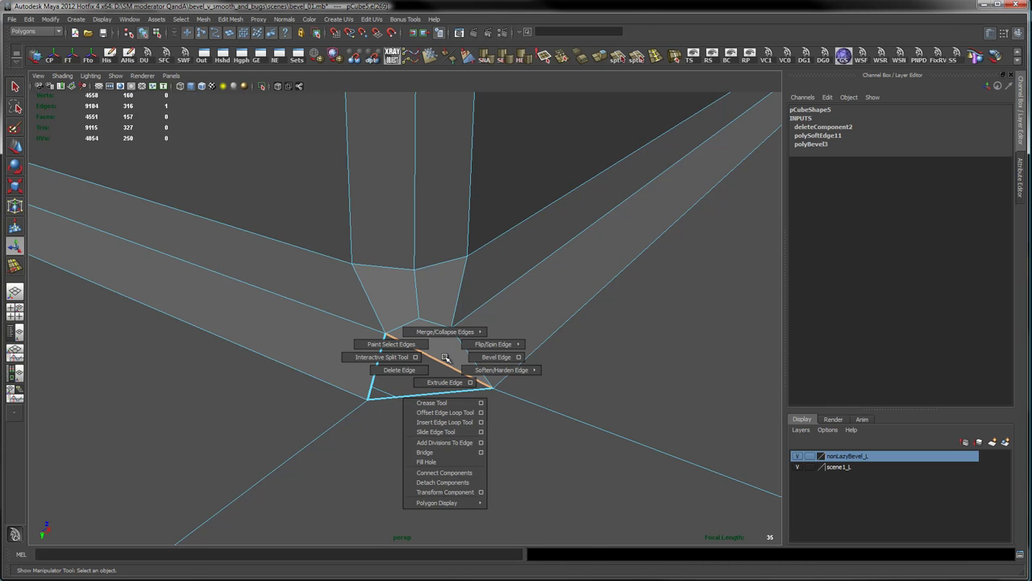
left_click(445, 461)
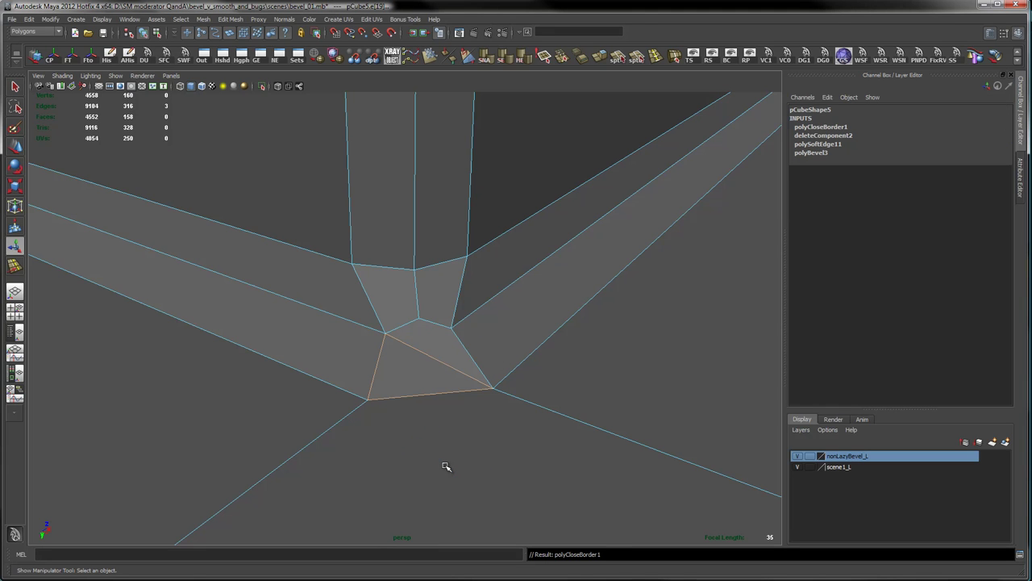
left_click(434, 403)
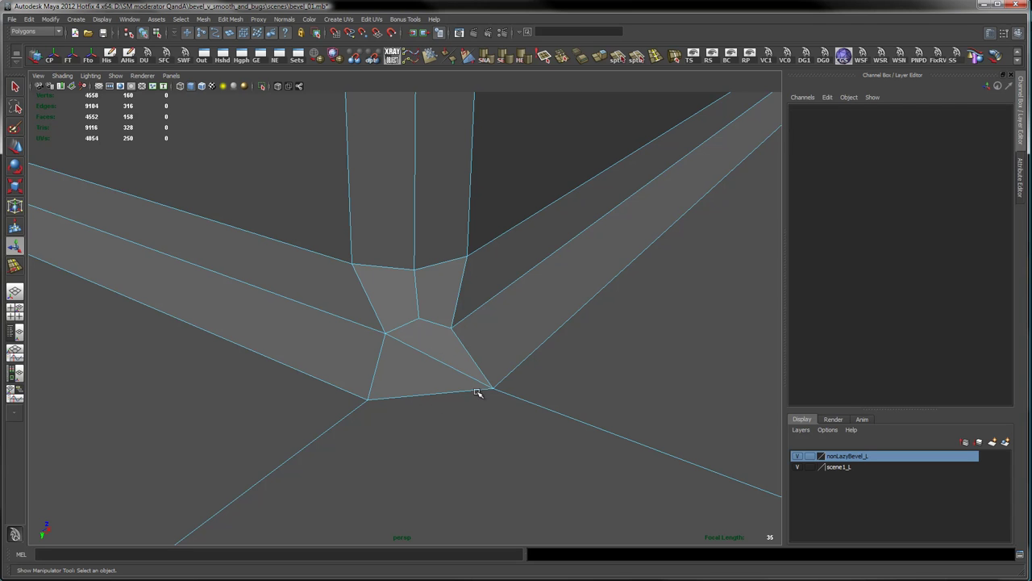
Examine the two-segment bevel's corner topology around the upright block and over the whole copy.
mouse_move(547, 347)
left_mouse_down("alt")
mouse_move(519, 350)
mouse_move(545, 342)
left_mouse_up("alt")
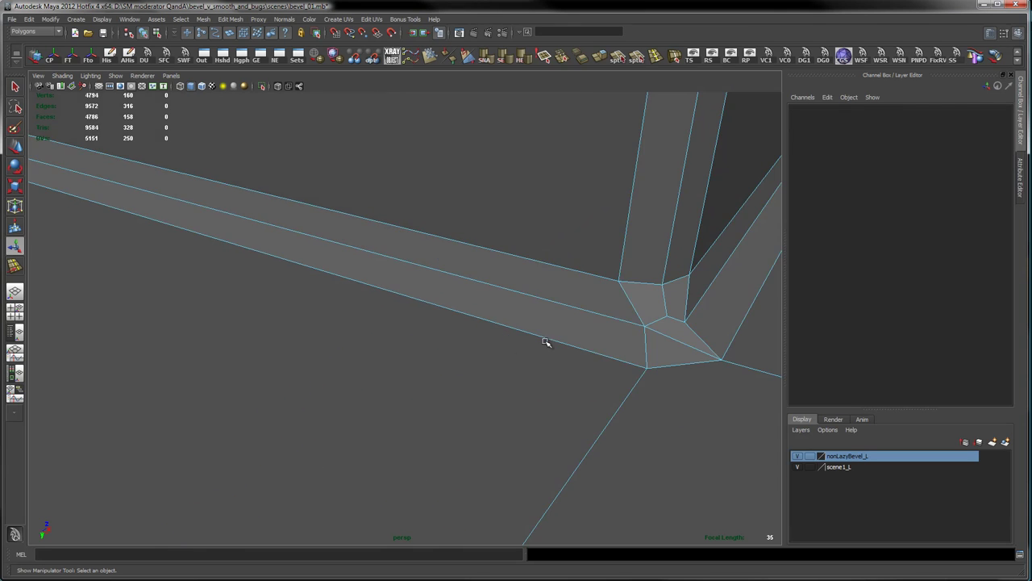
left_click_drag(760, 352, 672, 357, "alt")
middle_click_drag(672, 357, 641, 368, "alt")
middle_click_drag(536, 349, 692, 333, "alt")
left_click_drag(691, 333, 633, 383, "alt")
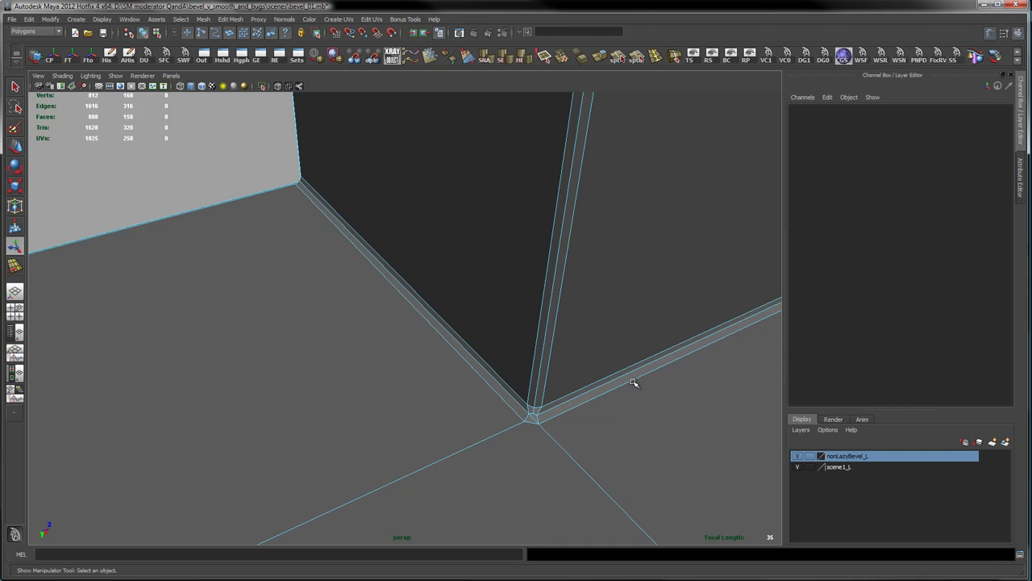
left_click_drag(618, 449, 617, 454, "alt")
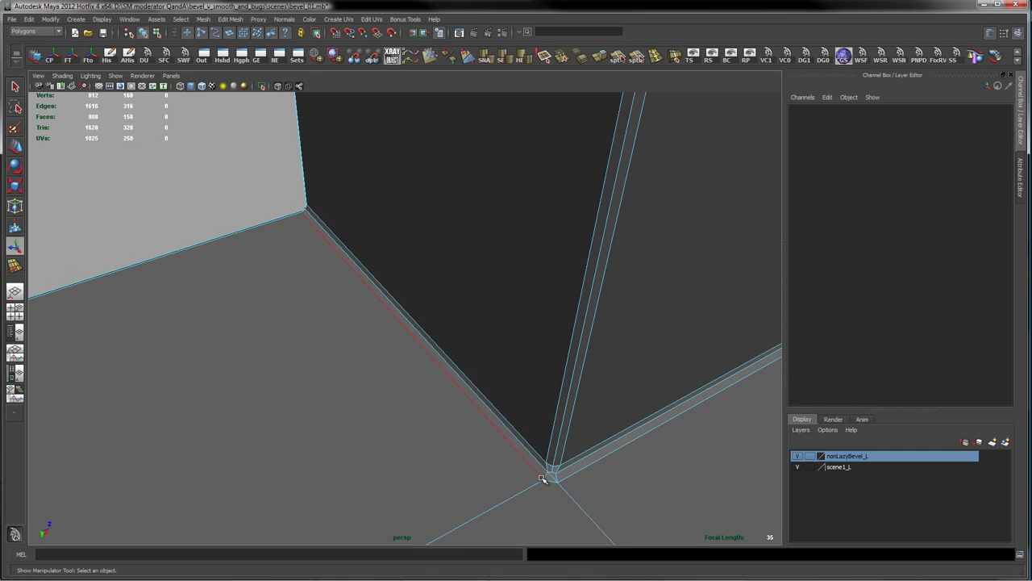
middle_click_drag(583, 452, 542, 391, "alt")
left_click_drag(542, 390, 522, 404, "alt")
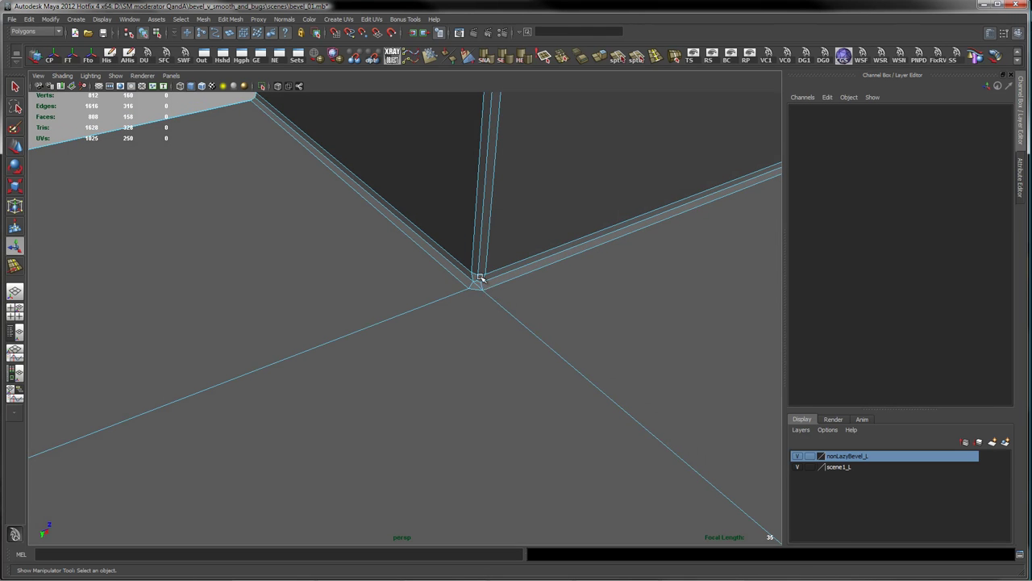
right_click_drag(622, 364, 431, 369, "alt")
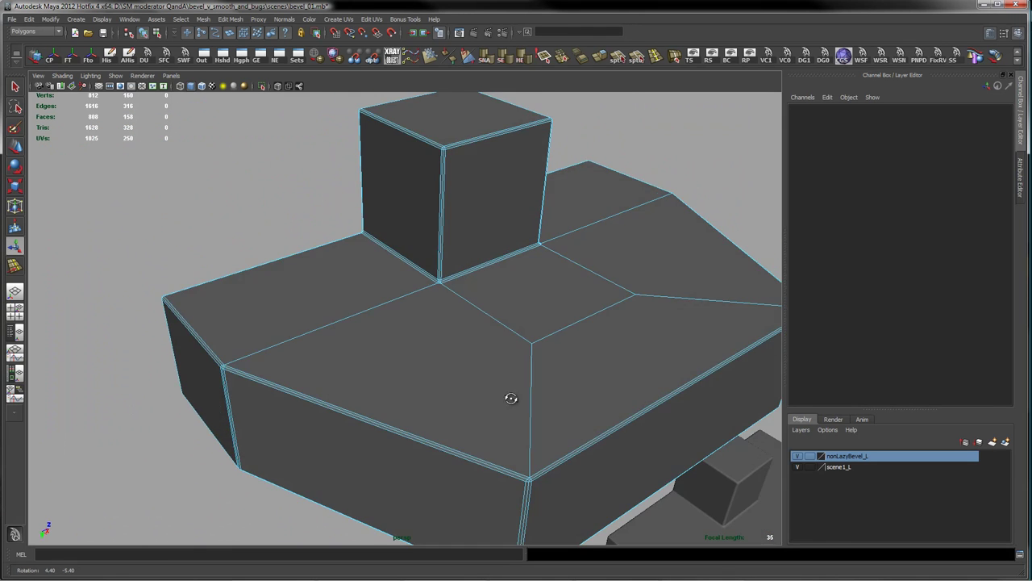
key("f")
mouse_move(474, 388)
left_mouse_down("alt")
mouse_move(508, 350)
mouse_move(430, 323)
mouse_move(484, 364)
mouse_move(546, 353)
mouse_move(463, 380)
left_mouse_up("alt")
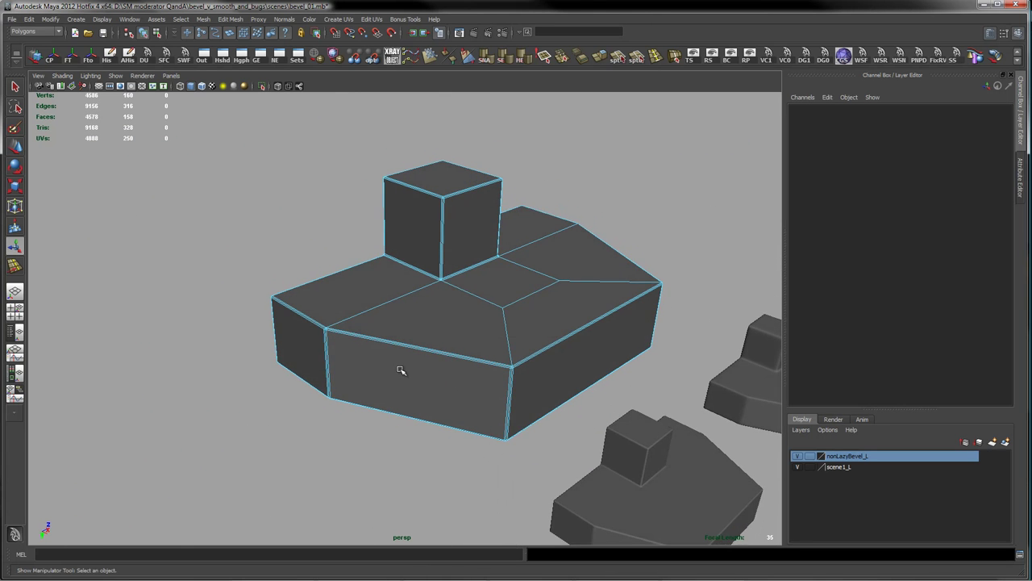
right_click_drag(402, 370, 470, 369, "alt")
Return the beveled copy pCube5 to object mode and set its polyBevel3 segments to 1.
right_click_drag(583, 305, 601, 295)
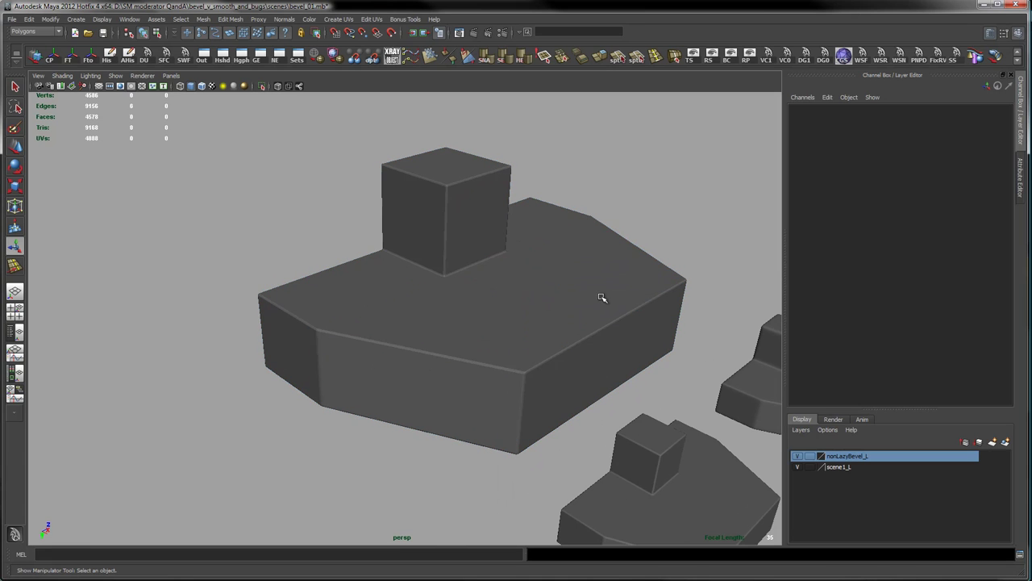
left_click(604, 295)
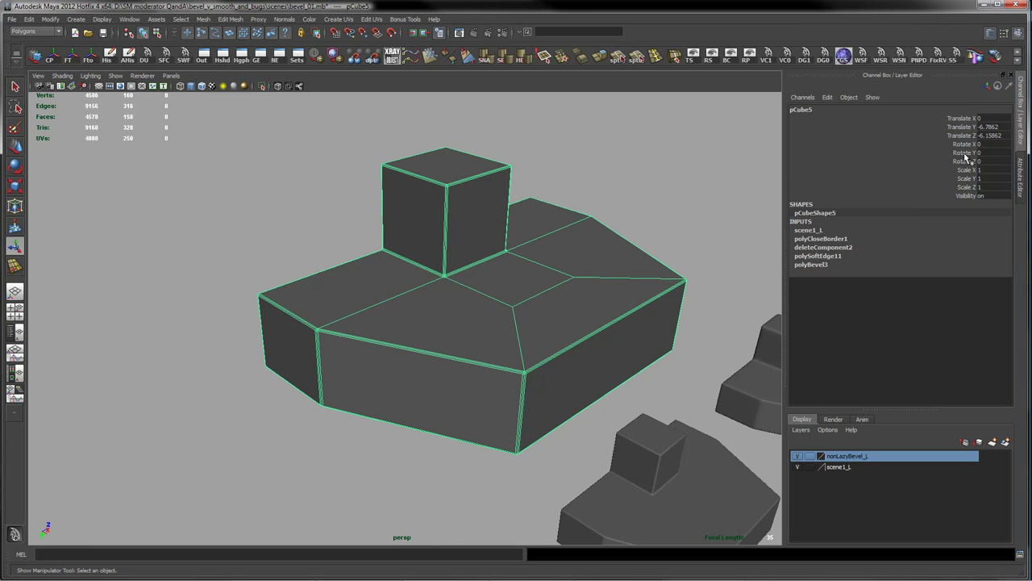
left_click(813, 264)
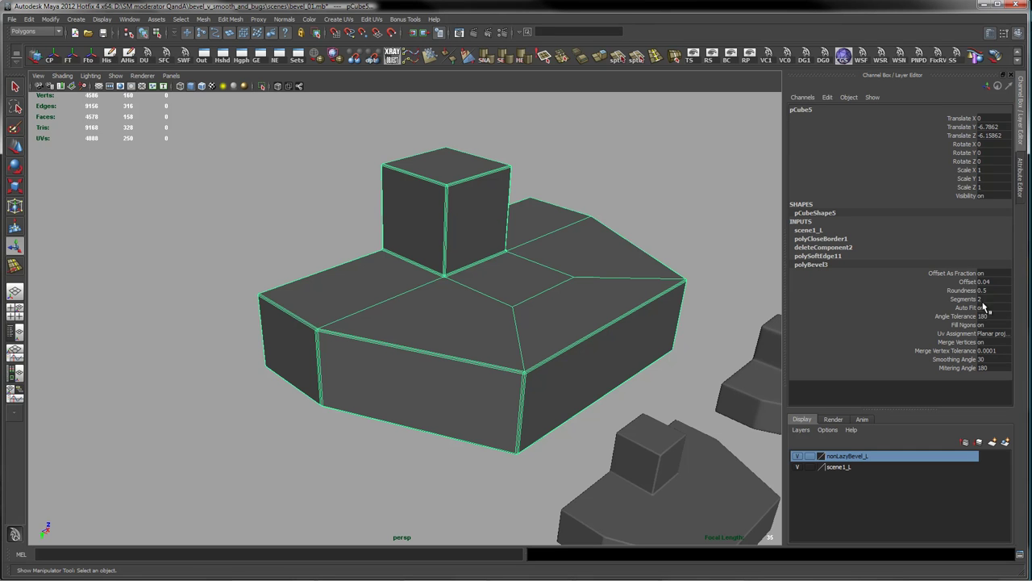
left_click(965, 299)
double_click(974, 301)
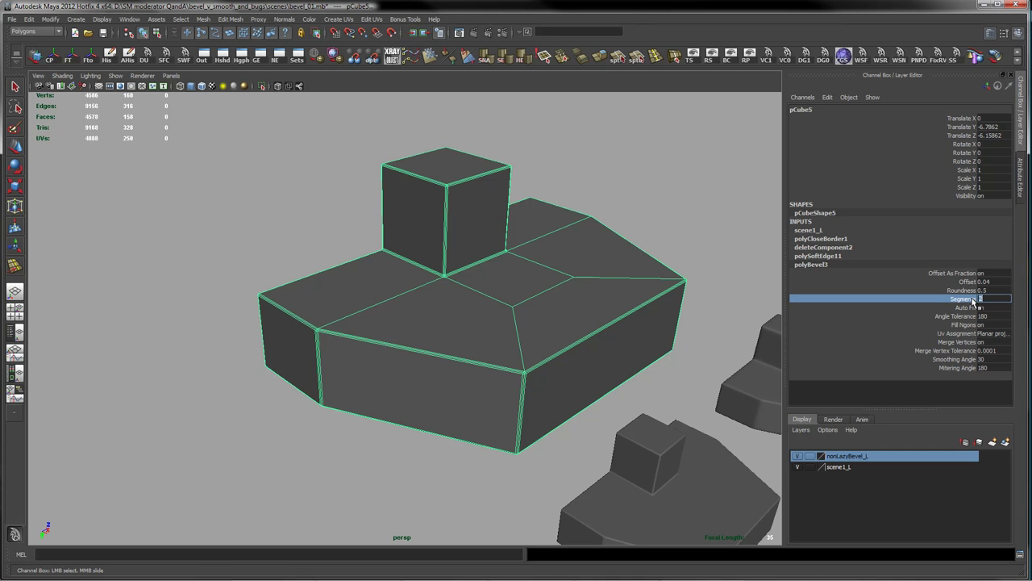
type("1")
key("Return")
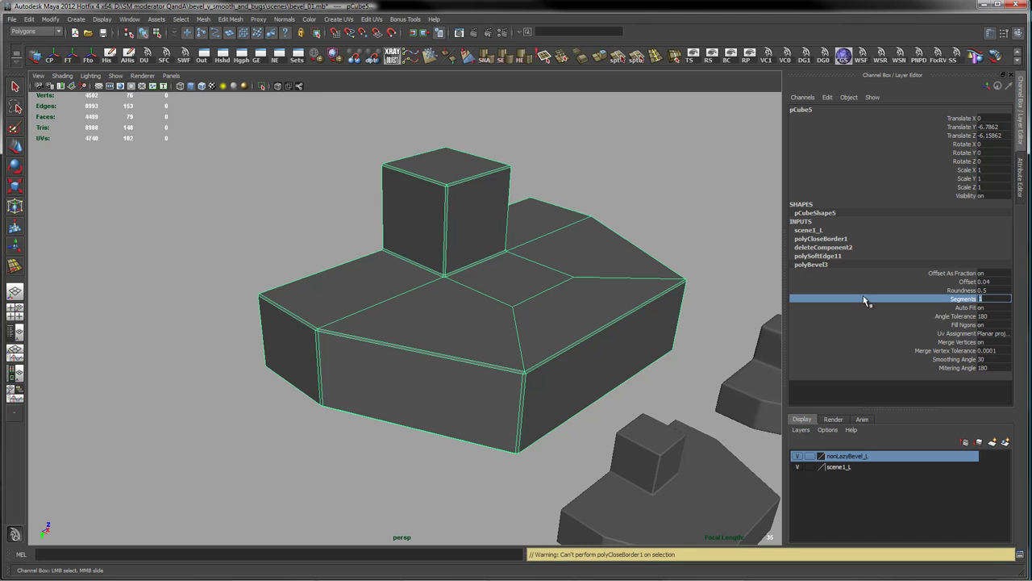
Examine the one-segment bevel's corners and shading on pCube5, compare it with the other models, and check its polygon count.
left_click_drag(506, 333, 514, 332, "alt")
right_click_drag(492, 344, 710, 347, "alt")
left_click_drag(641, 355, 626, 364, "alt")
right_click_drag(639, 367, 603, 368, "alt")
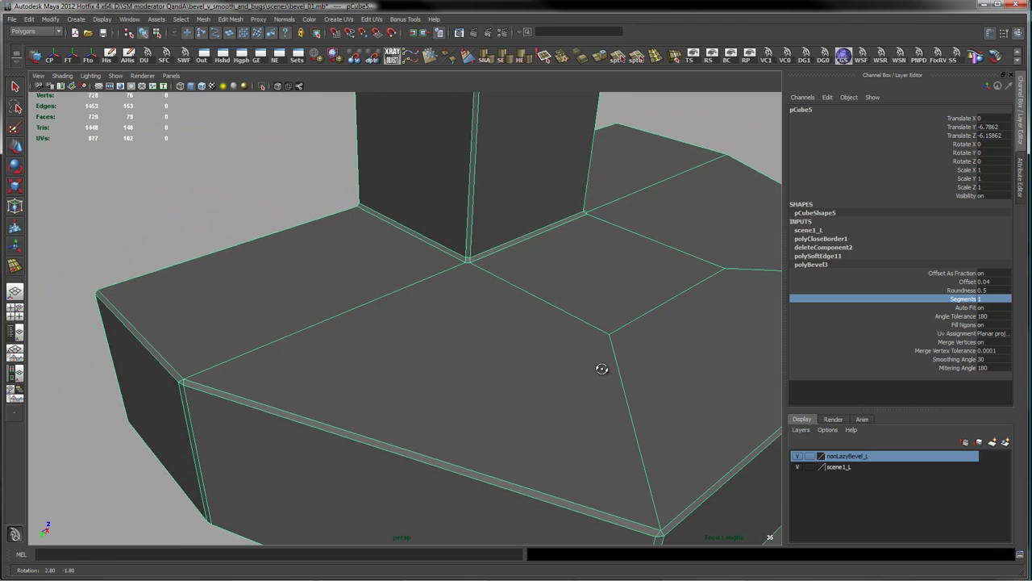
left_click(296, 207)
right_click_drag(604, 416, 548, 410, "alt")
left_click_drag(549, 410, 430, 417, "alt")
right_click_drag(431, 417, 326, 412, "alt")
left_click_drag(325, 412, 425, 414, "alt")
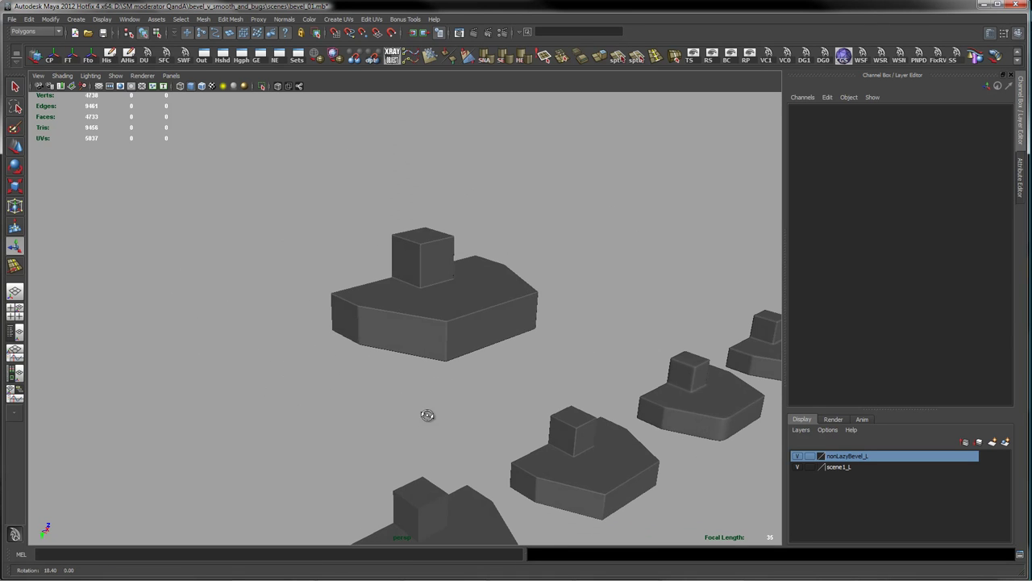
left_click_drag(382, 452, 398, 453, "alt")
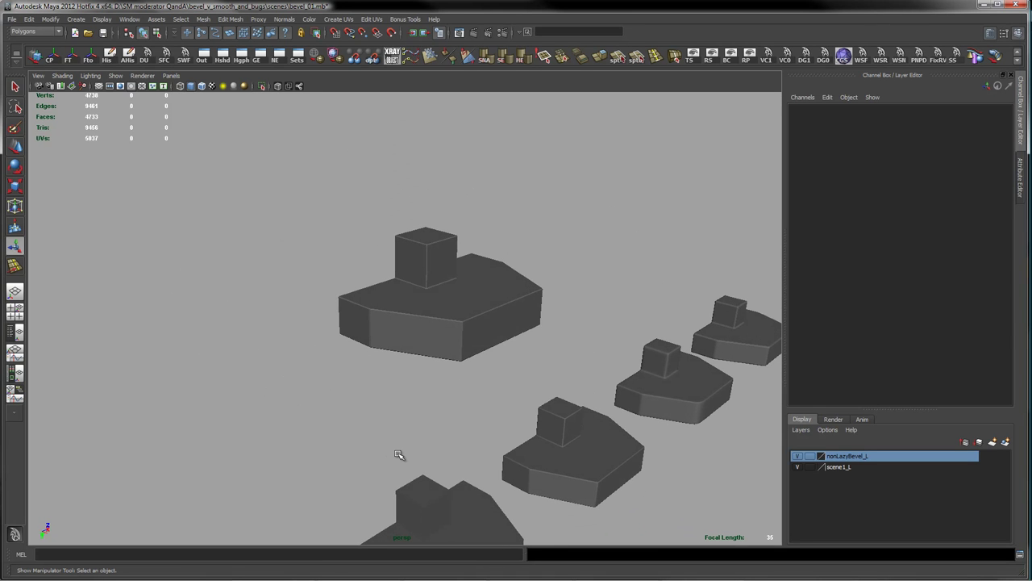
left_click_drag(427, 335, 432, 360, "alt")
left_click(441, 322)
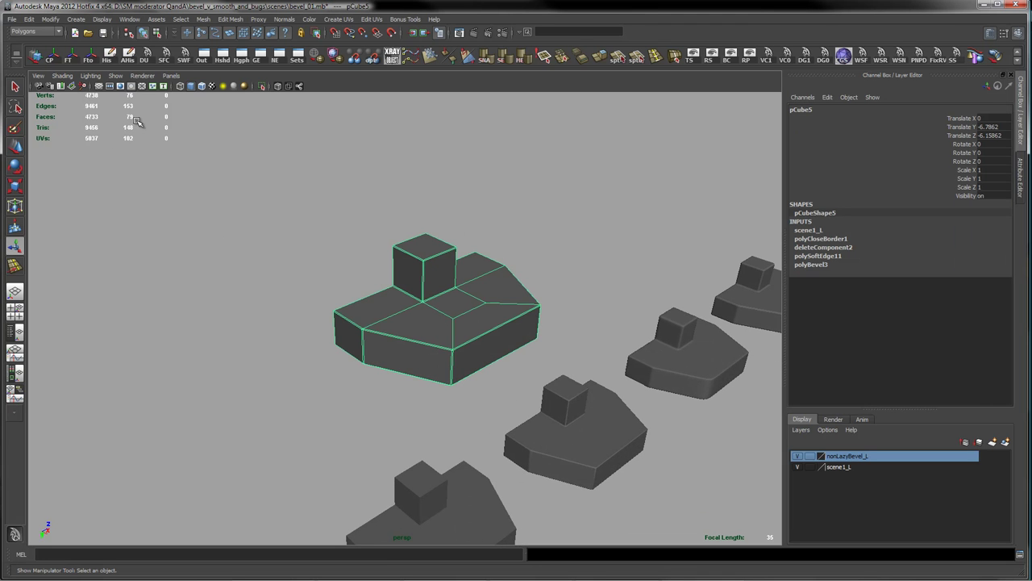
middle_click_drag(313, 337, 356, 200, "alt")
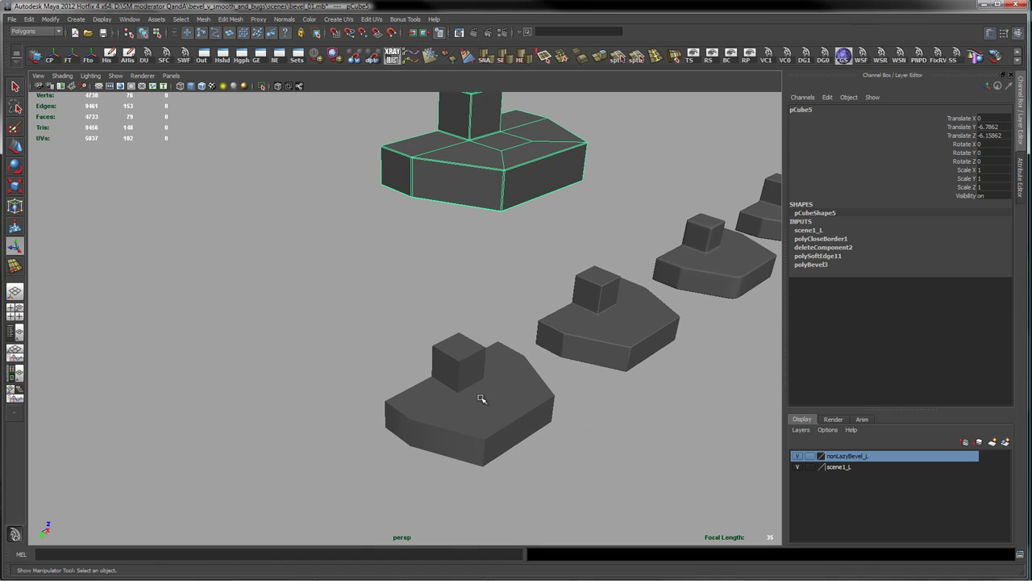
Set the polyBevel1 segments of the support-loop model pCube1 to 1.
left_click(634, 318)
left_click_drag(633, 319, 682, 309, "alt")
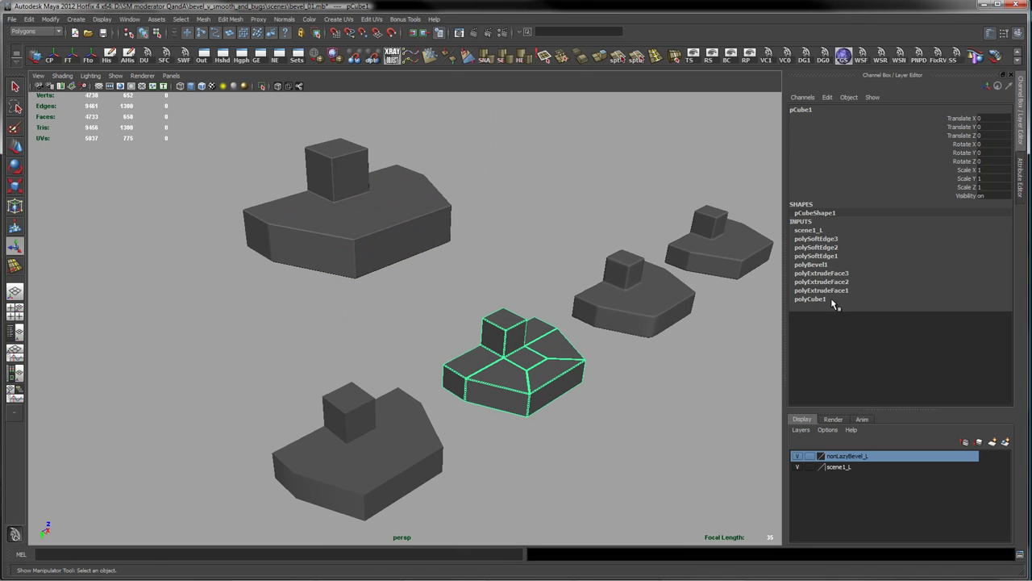
left_click(814, 265)
double_click(978, 298)
type("1")
key("Return")
left_click(530, 385)
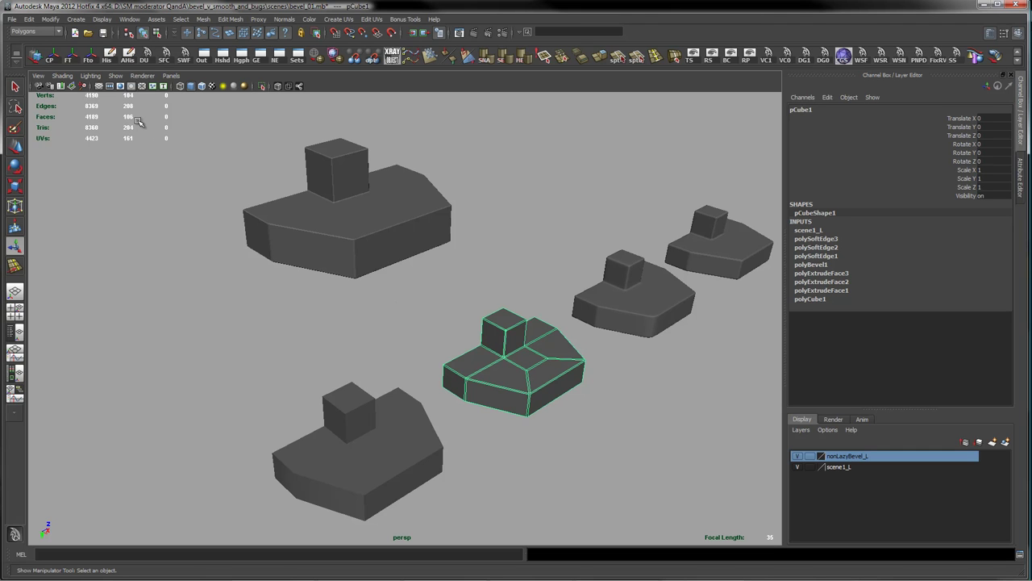
Preview pCube1 smoothed, restore its unsmoothed display, and examine the one-segment bevel topology around the block and base.
key("3")
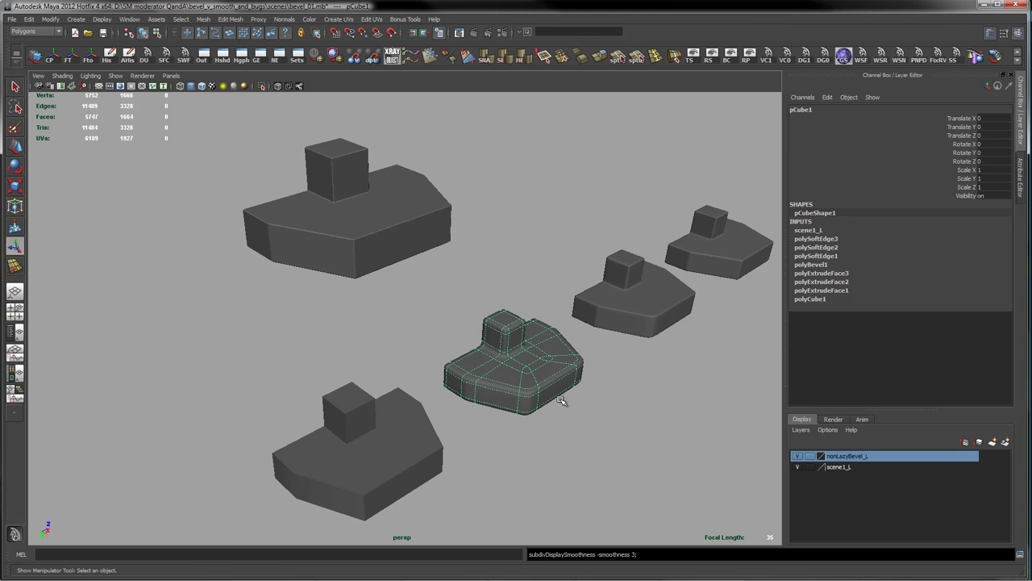
key("1")
middle_click_drag(585, 356, 507, 324, "alt")
right_click_drag(506, 324, 1025, 362, "alt")
left_click_drag(553, 418, 544, 409, "alt")
middle_click_drag(635, 412, 434, 250, "alt")
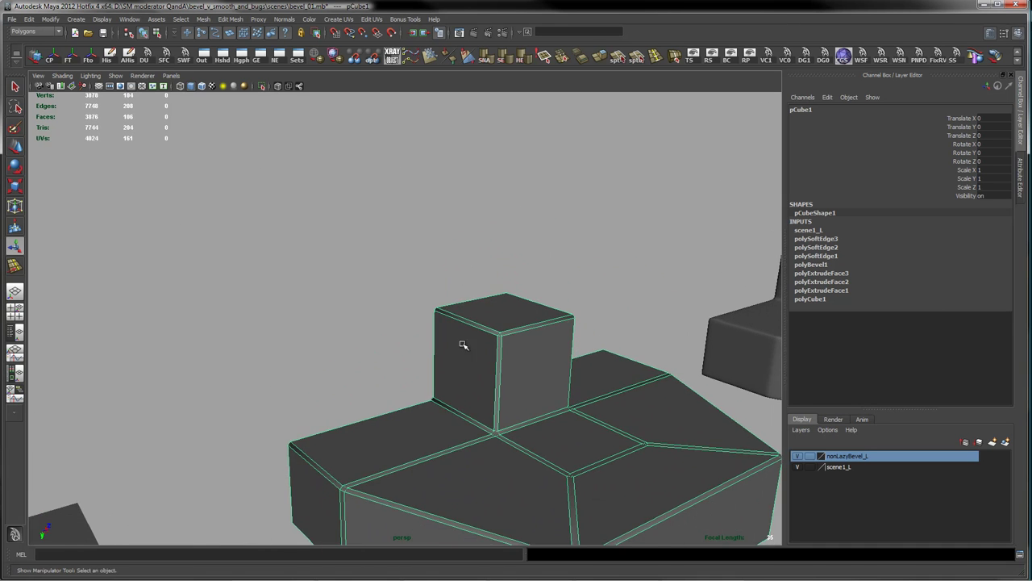
left_click_drag(463, 345, 469, 350, "alt")
left_click(708, 508)
left_click_drag(666, 383, 516, 266, "alt")
Adjust the edge softness of the whole pCube1 model and clear the selection.
left_click(516, 267)
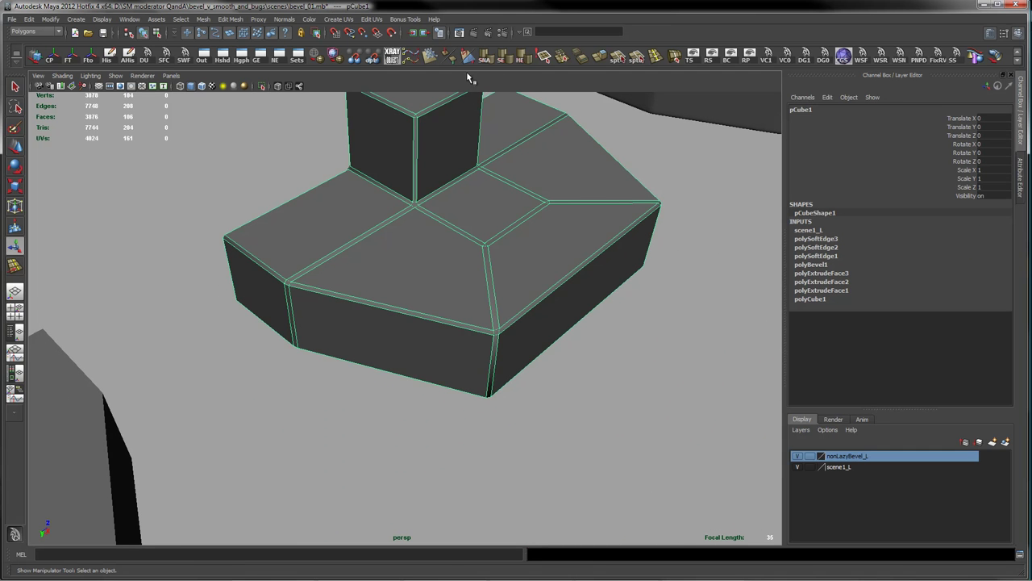
left_click(513, 61)
left_click(669, 403)
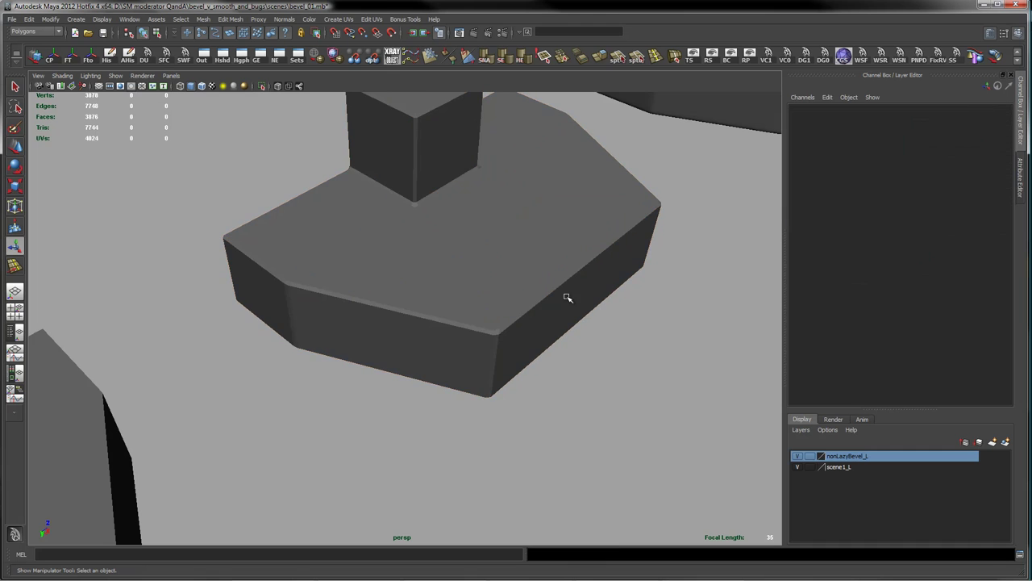
Examine the shading of pCube1's one-segment bevels from several angles.
left_click_drag(623, 386, 619, 360, "alt")
middle_click_drag(605, 409, 540, 256, "alt")
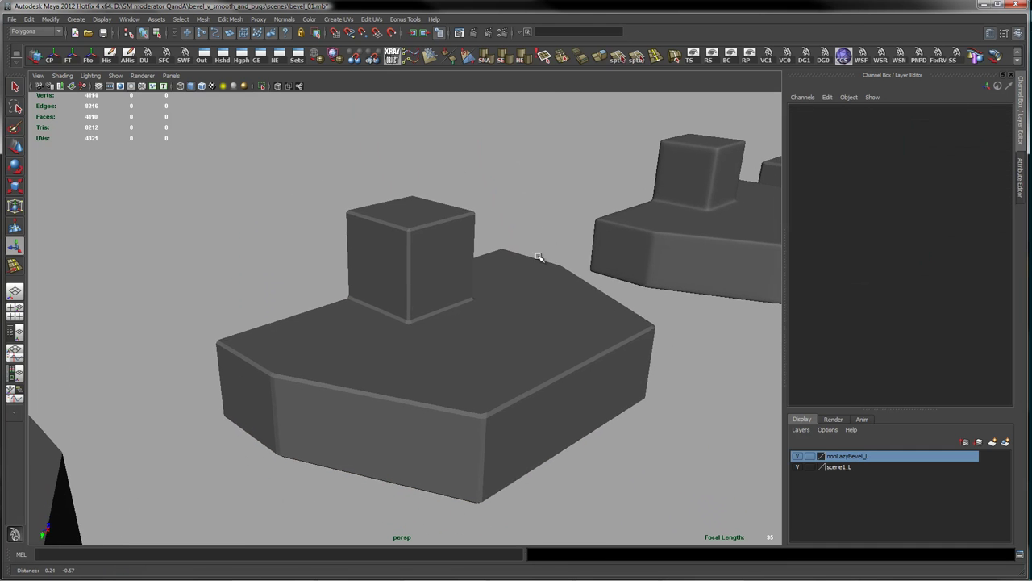
left_click_drag(583, 403, 605, 393, "alt")
right_click_drag(624, 390, 559, 378, "alt")
left_click_drag(557, 350, 551, 394, "alt")
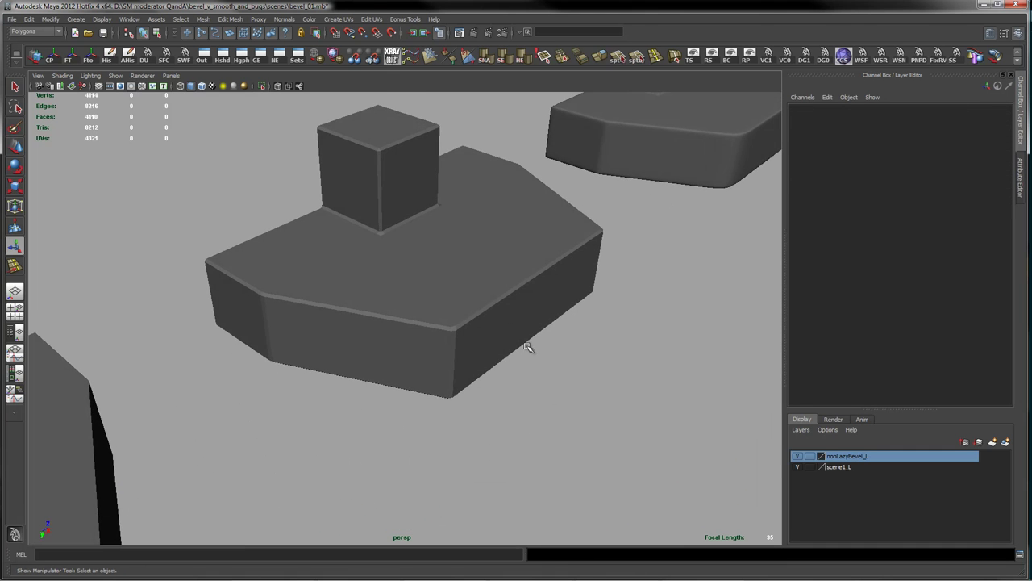
Compare the topology and polygon counts of pCube1 and pCube5 by selecting each model alternately.
left_click(409, 283)
right_click_drag(617, 400, 346, 406, "alt")
middle_click_drag(431, 362, 507, 451, "alt")
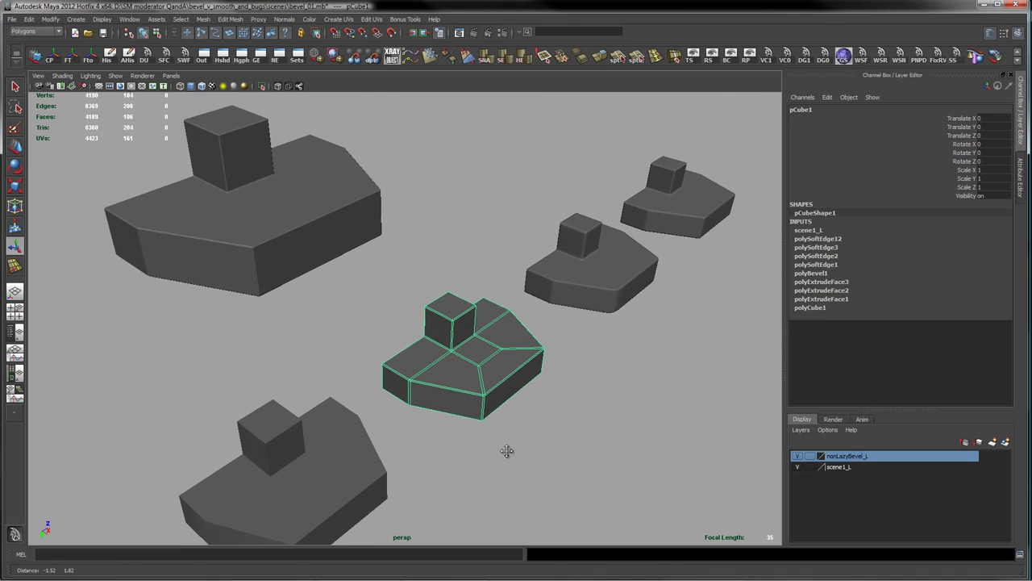
left_click(298, 225)
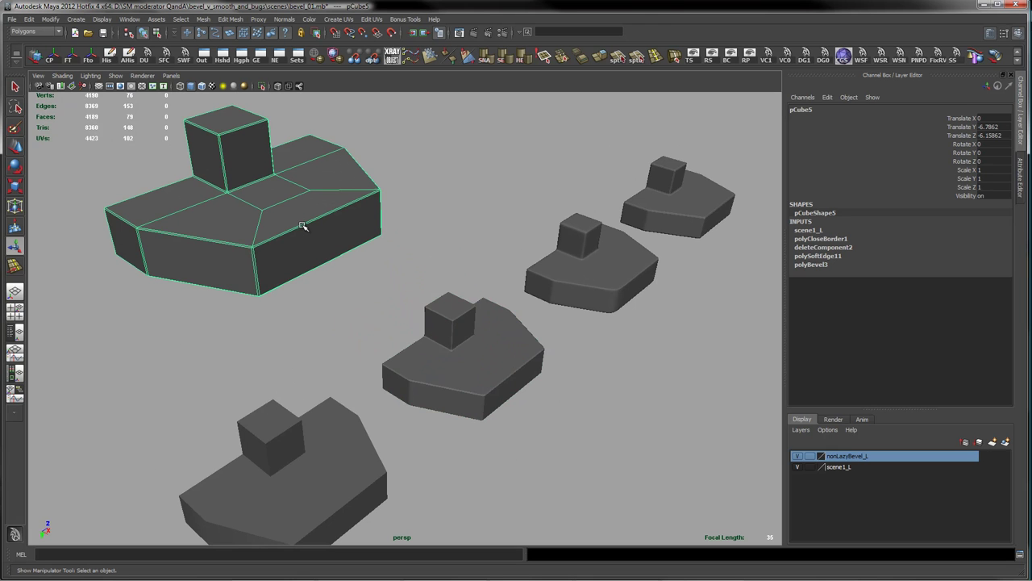
left_click(416, 357)
left_click(287, 267)
left_click(475, 355)
left_click(288, 231)
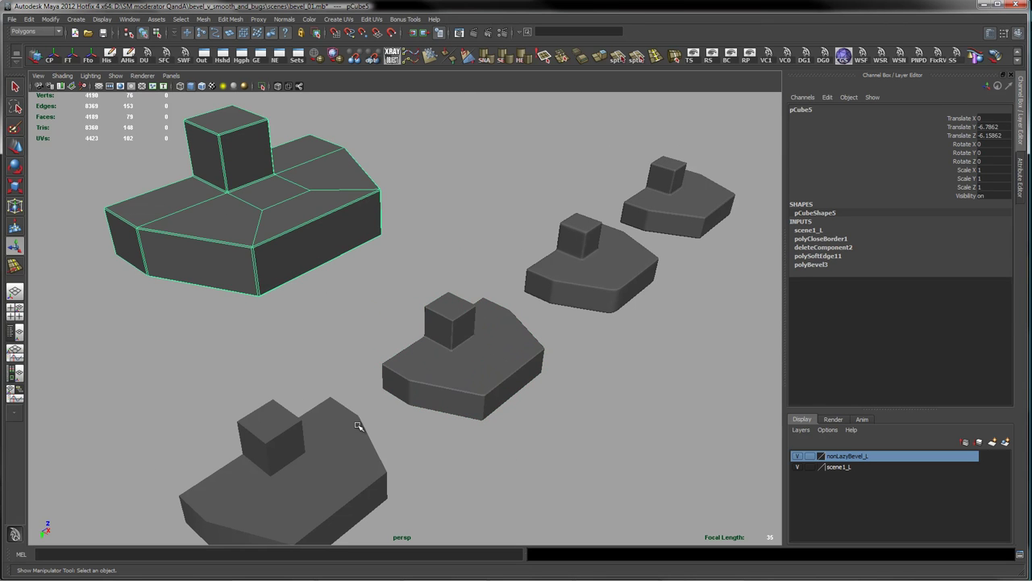
Set the polyBevel1 segments of pCube1 to 4.
left_click(437, 393)
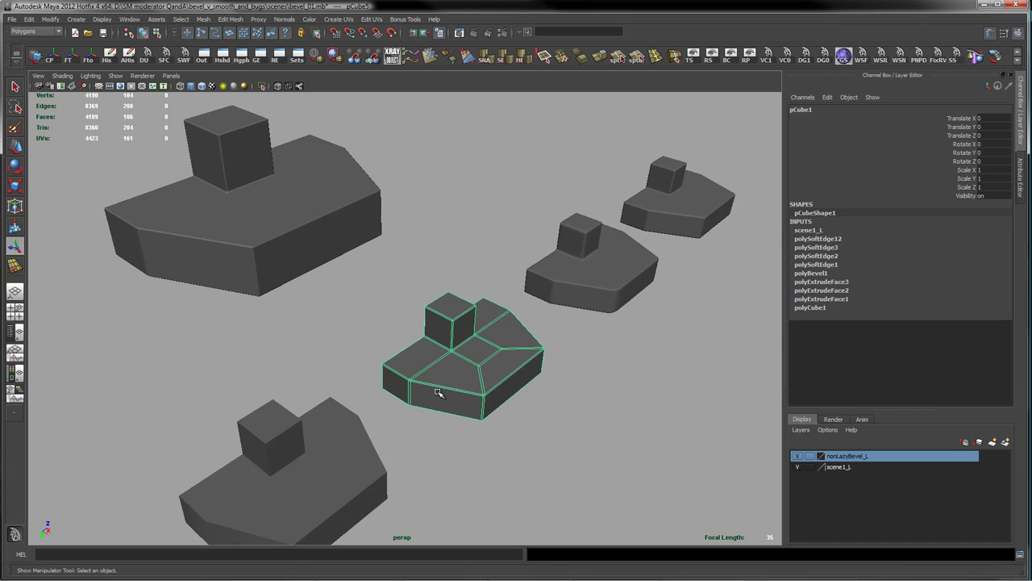
left_click(817, 274)
left_click(987, 308)
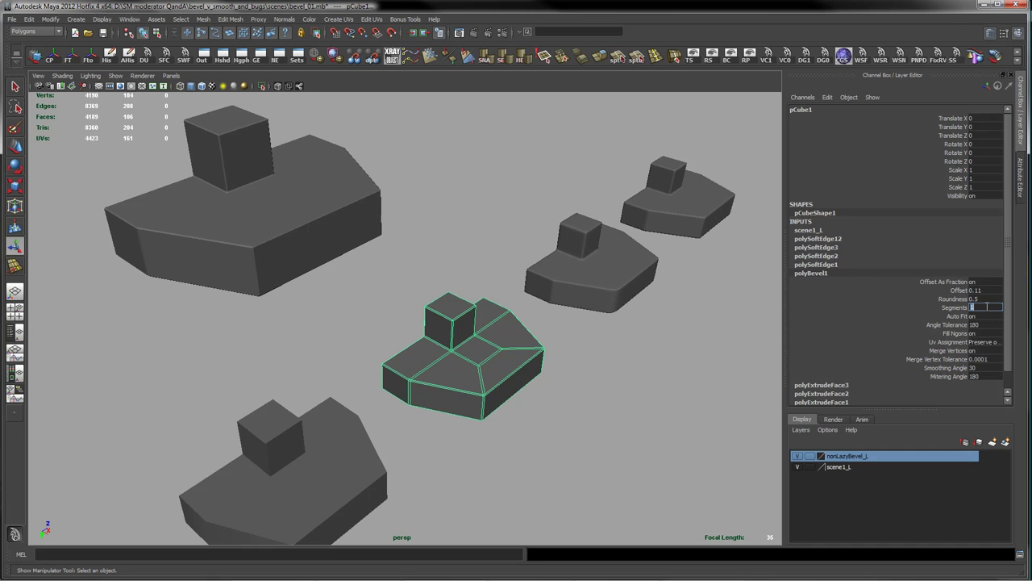
type("4")
key("Return")
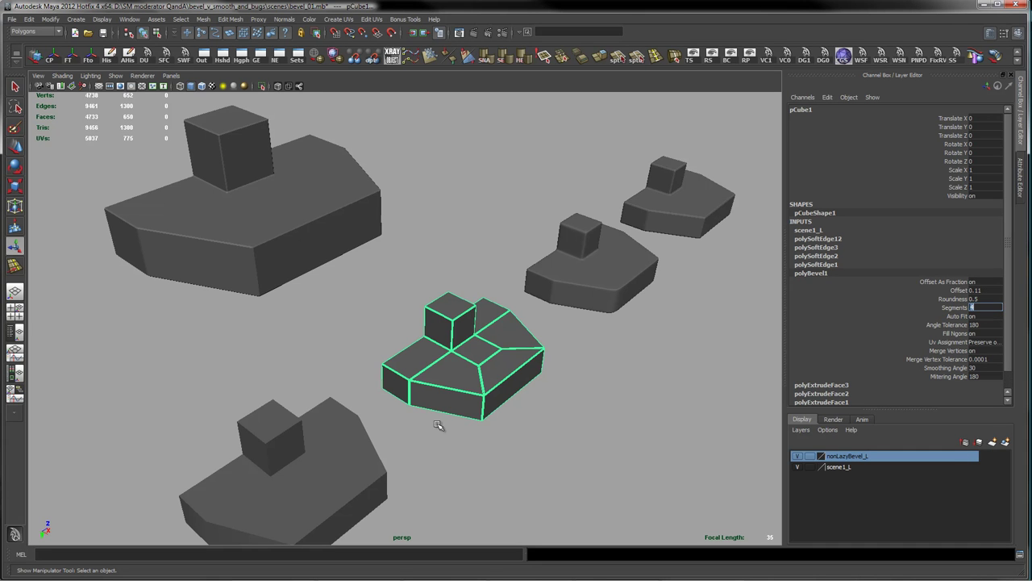
Examine pCube1's four-segment bevel topology up close and compare the model with the surrounding versions.
middle_click_drag(500, 474, 464, 431, "alt")
right_click_drag(432, 436, 1008, 452, "alt")
middle_click_drag(562, 477, 440, 442, "alt")
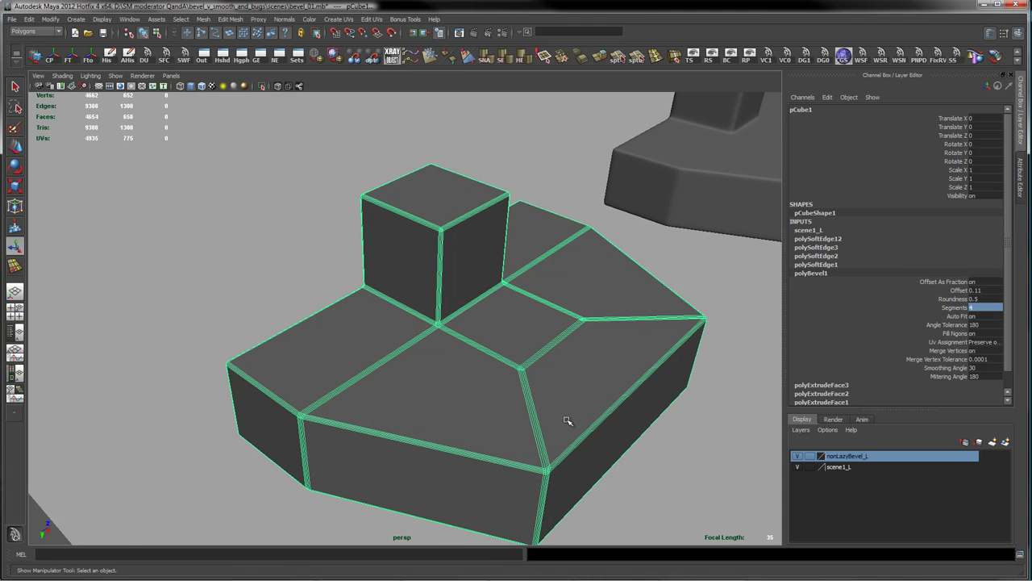
scroll(567, 420, "down", 6)
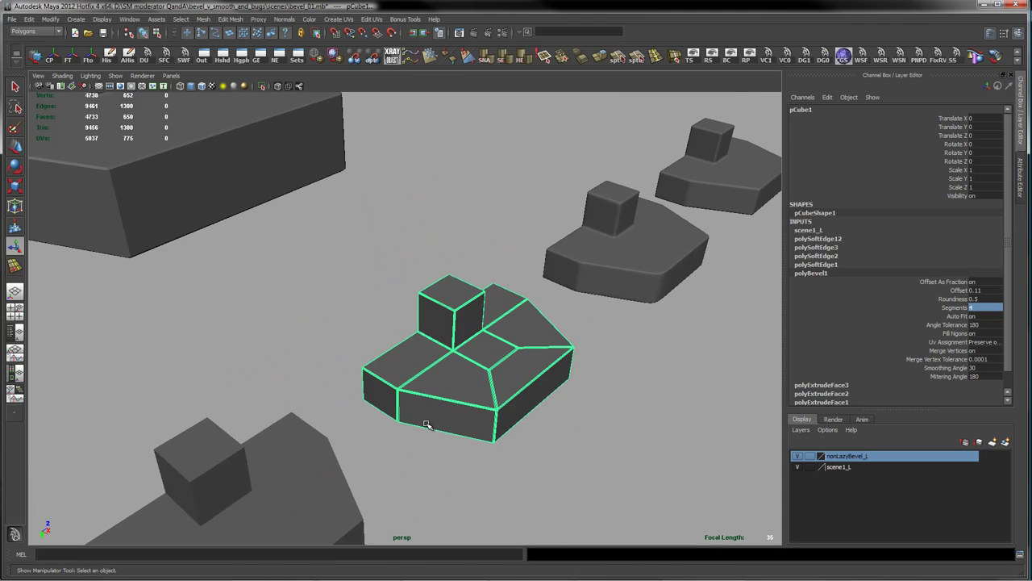
middle_click_drag(216, 263, 333, 358, "alt")
left_click_drag(587, 461, 532, 450, "alt")
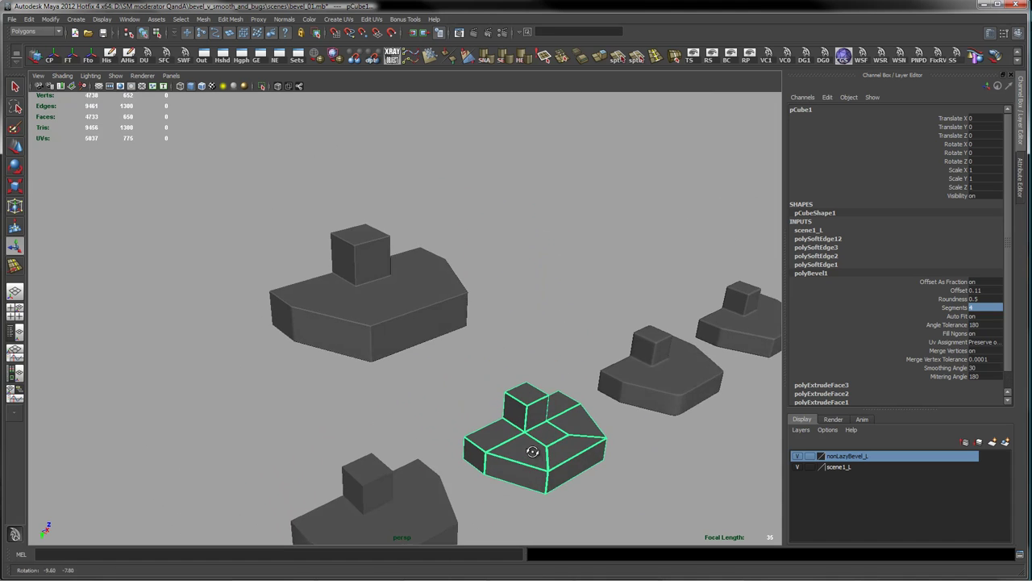
middle_click_drag(615, 447, 514, 389, "alt")
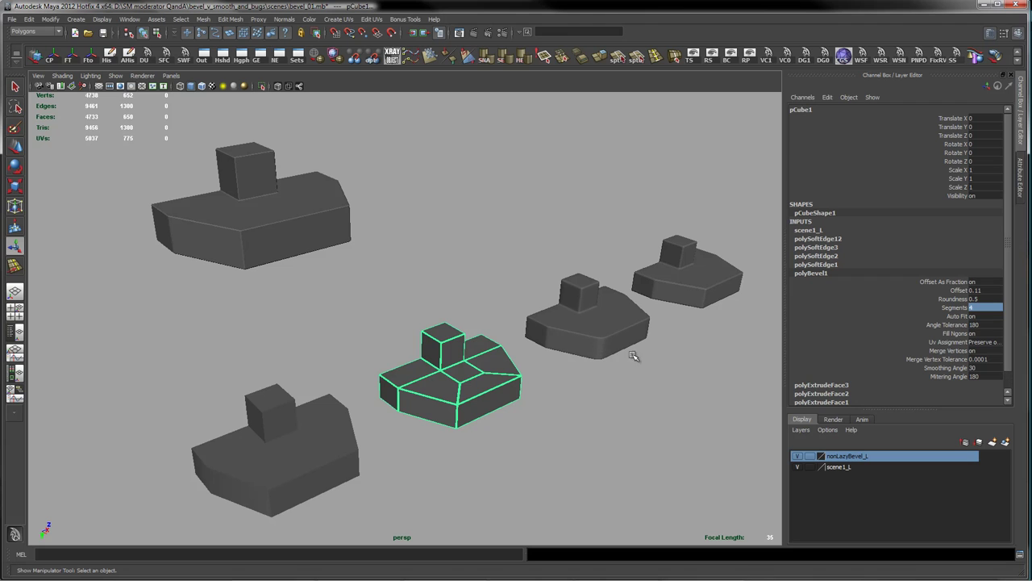
middle_click_drag(592, 449, 600, 394, "alt")
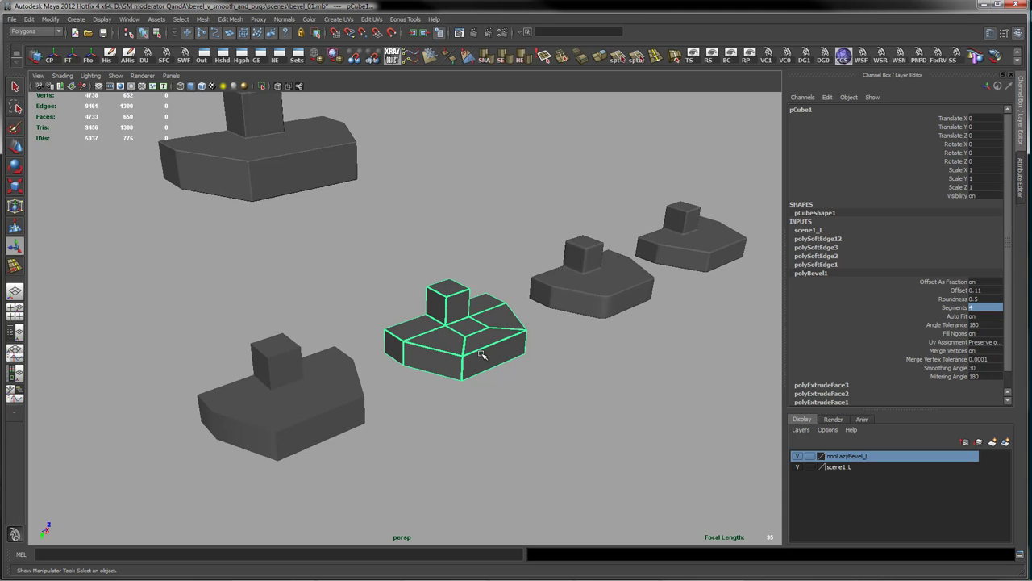
Inspect the topology and shading of pCube4 at the far end of the row, and review all the versions together.
left_click(687, 260)
middle_click_drag(699, 302, 401, 393, "alt")
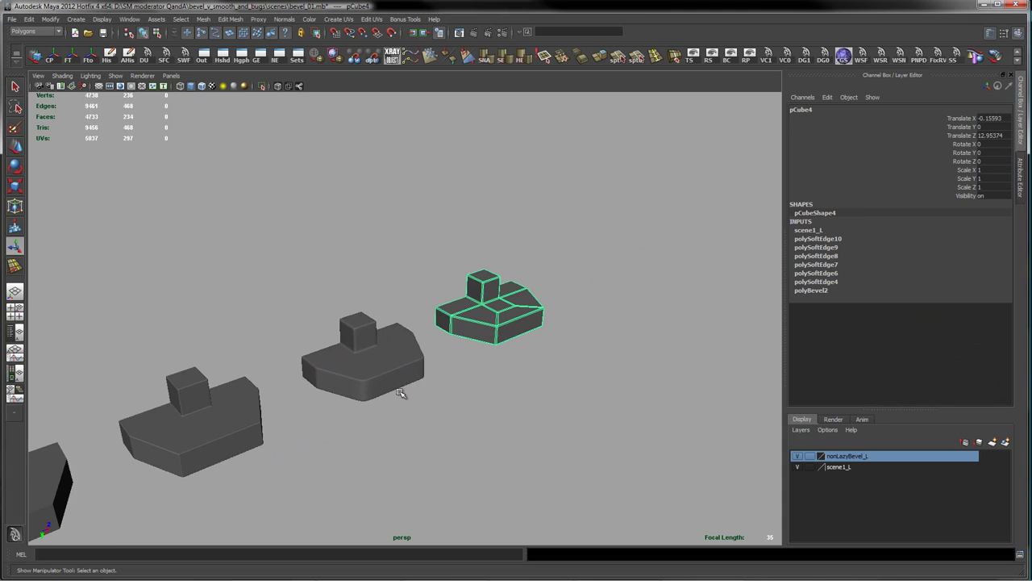
right_click_drag(401, 393, 944, 385, "alt")
middle_click_drag(600, 411, 547, 427, "alt")
right_click_drag(547, 428, 657, 366, "alt")
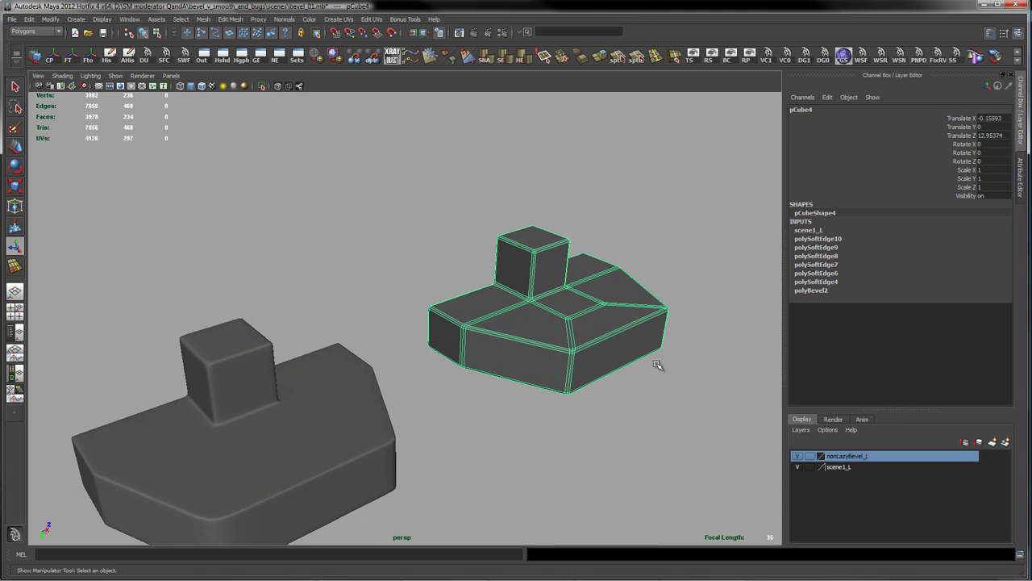
left_click(646, 405)
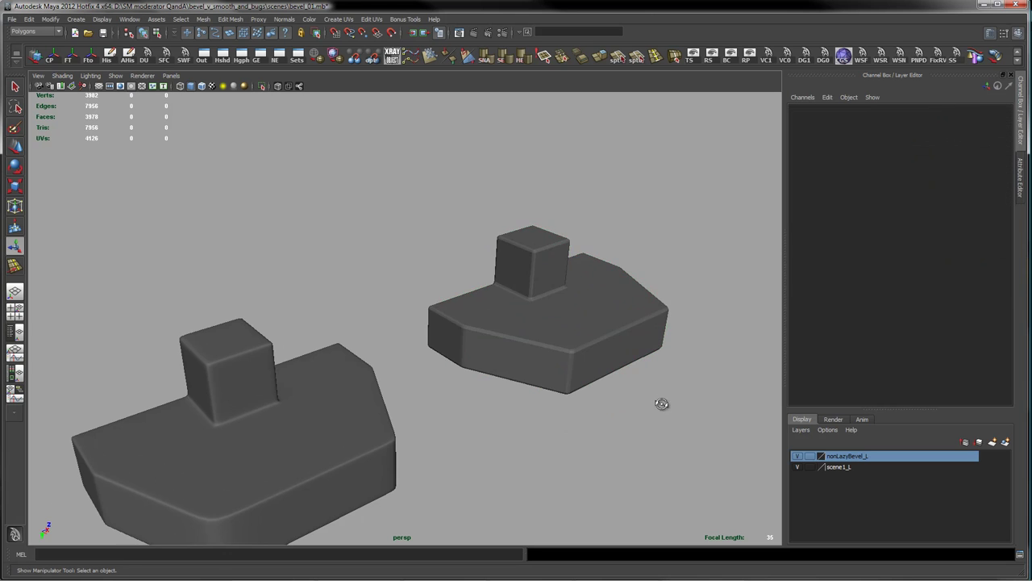
left_click_drag(662, 405, 638, 406, "alt")
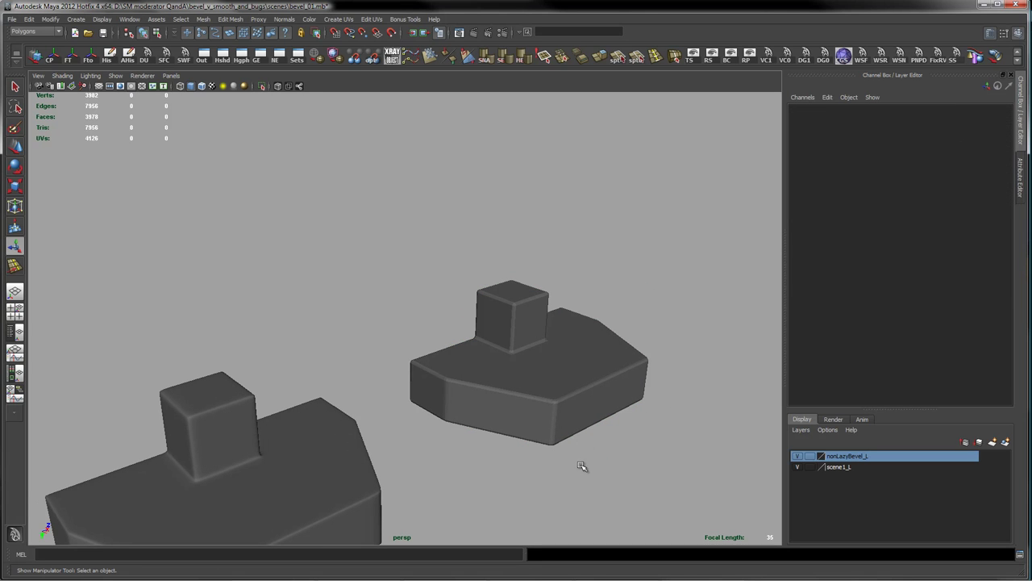
left_click_drag(629, 459, 596, 427, "alt")
left_click_drag(553, 481, 519, 408, "alt")
right_click_drag(519, 408, 641, 398, "alt")
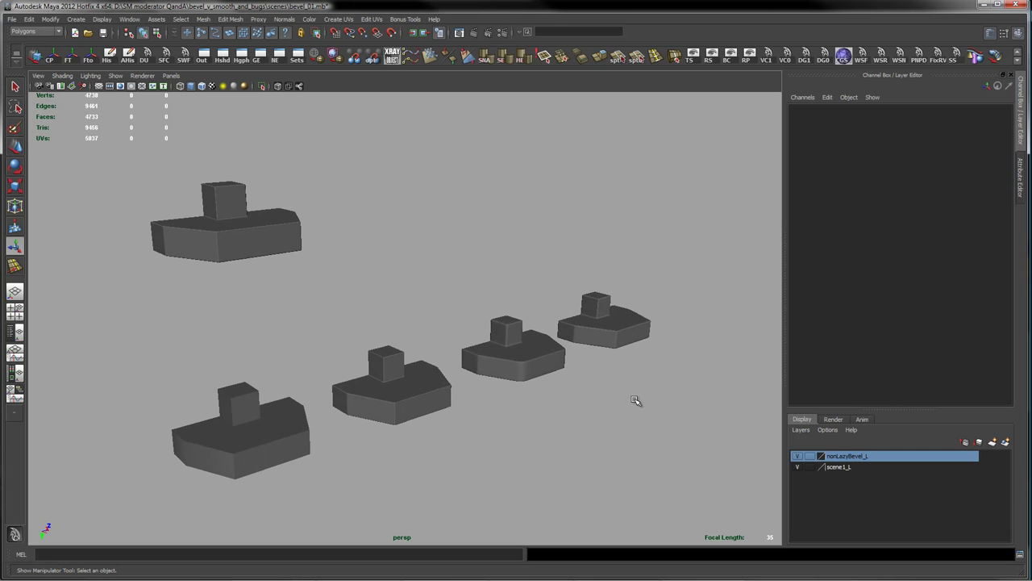